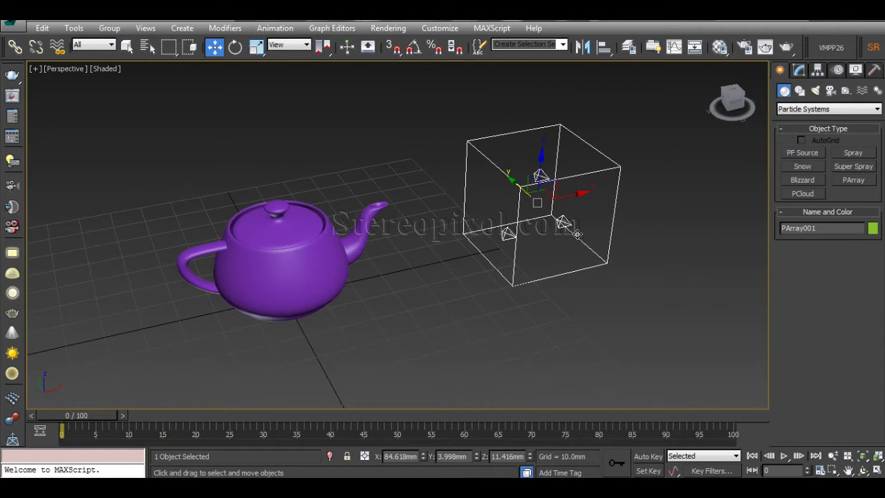
Step: Draw a second particle array, undo it, and reselect the original PArray001 emitter box
click(587, 316)
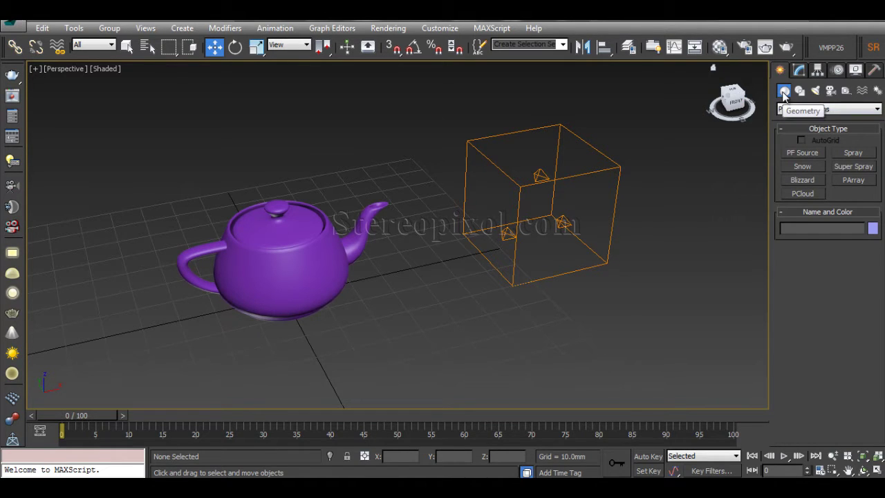
click(811, 111)
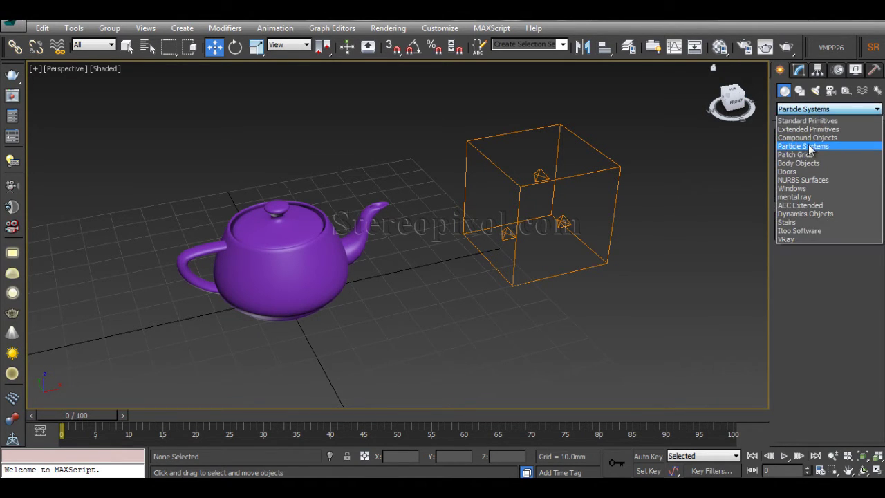
click(809, 146)
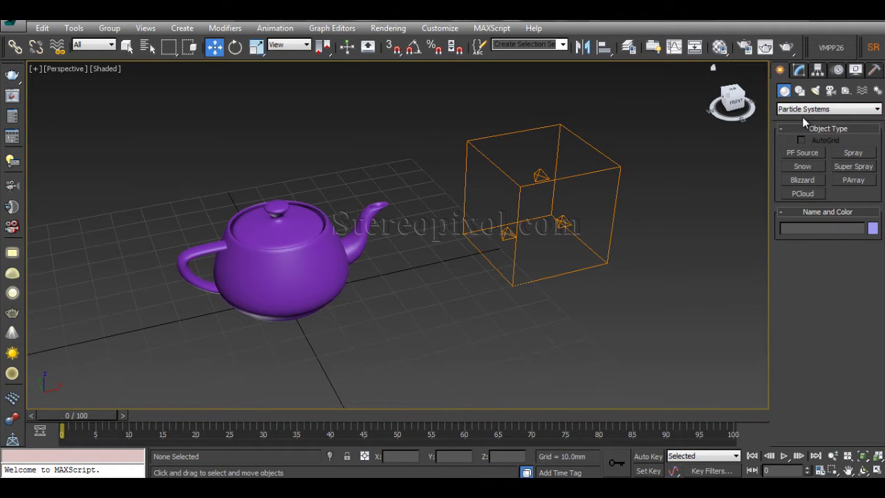
click(853, 180)
drag(670, 286, 740, 339)
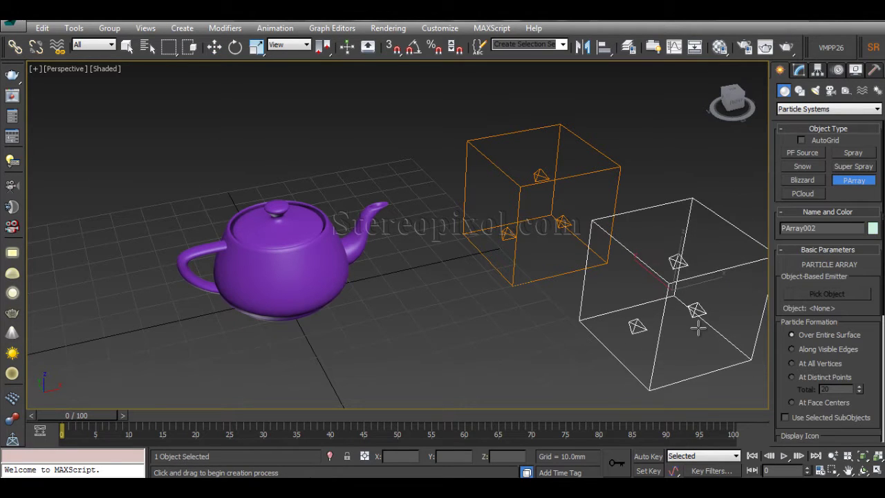
key(ctrl+z)
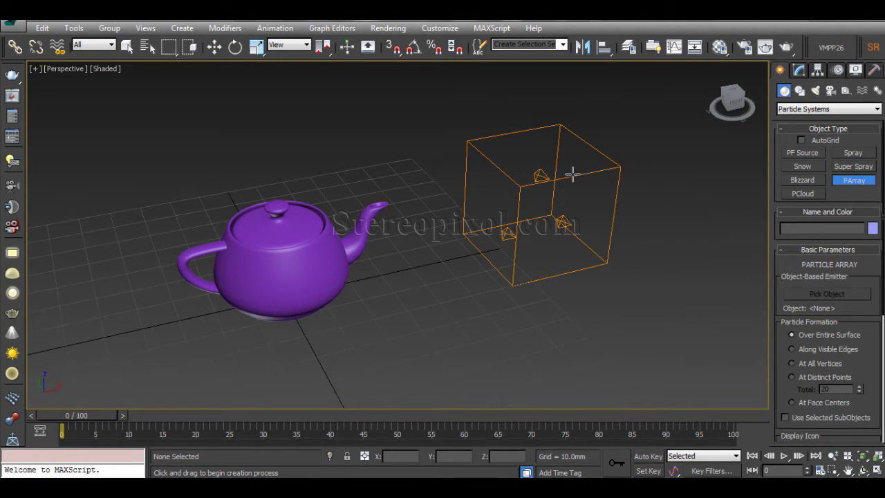
right_click(571, 177)
click(612, 159)
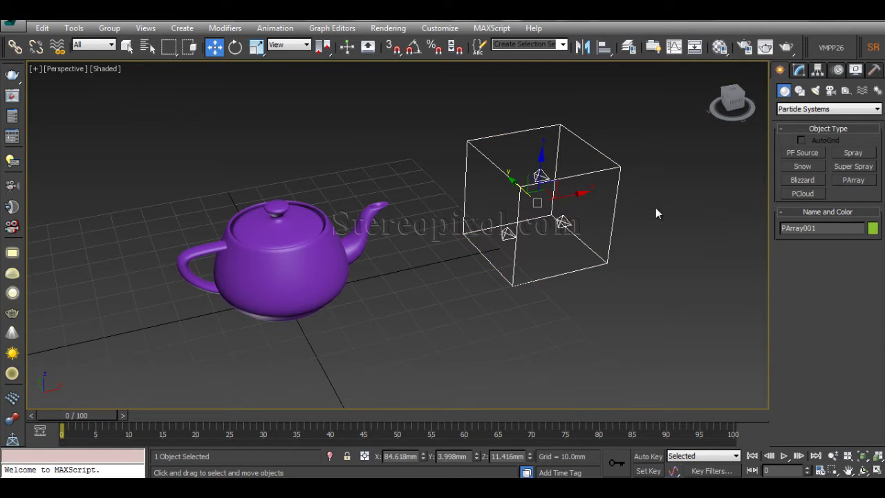
Step: Show PArray001's parameters in the Modify panel, scrolled to Basic Parameters
click(798, 70)
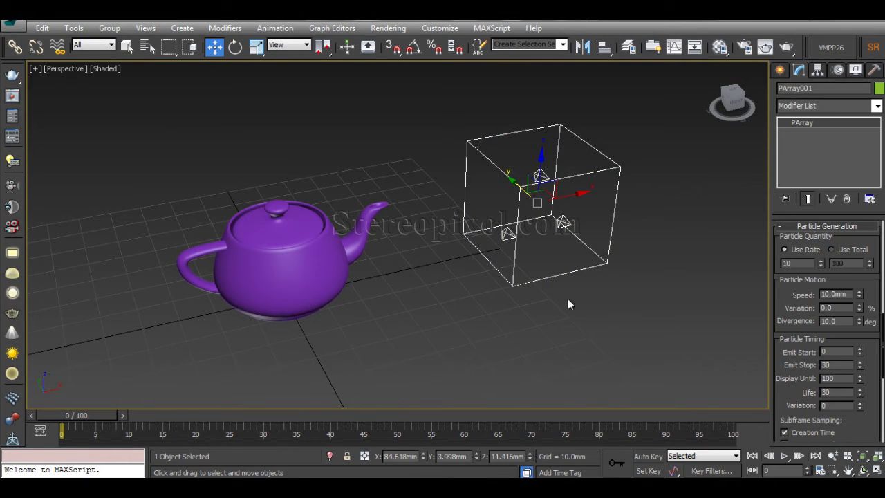
scroll(778, 258, up, 5)
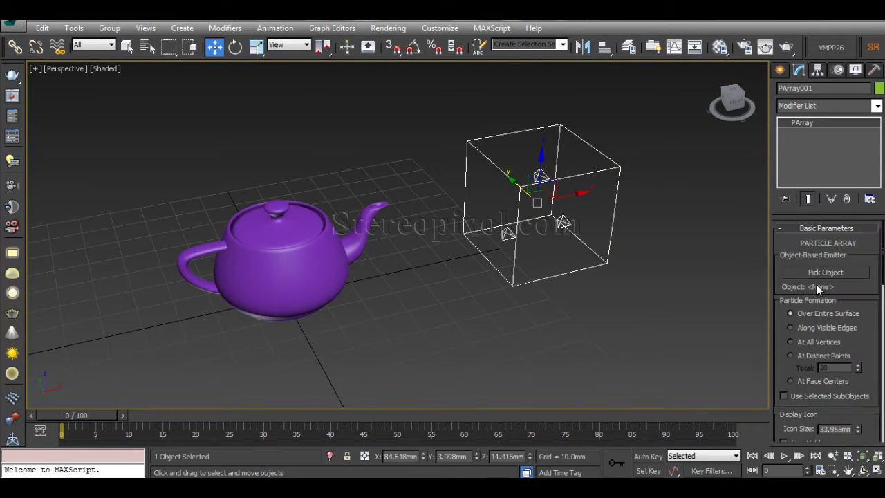
middle_drag(243, 266, 414, 307)
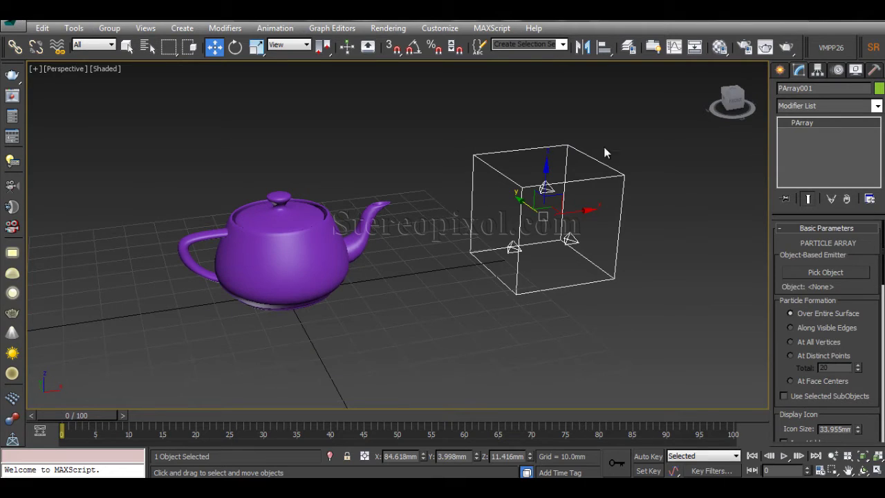
Step: Play and stop the particle animation, then return the time slider to frame 0
click(785, 457)
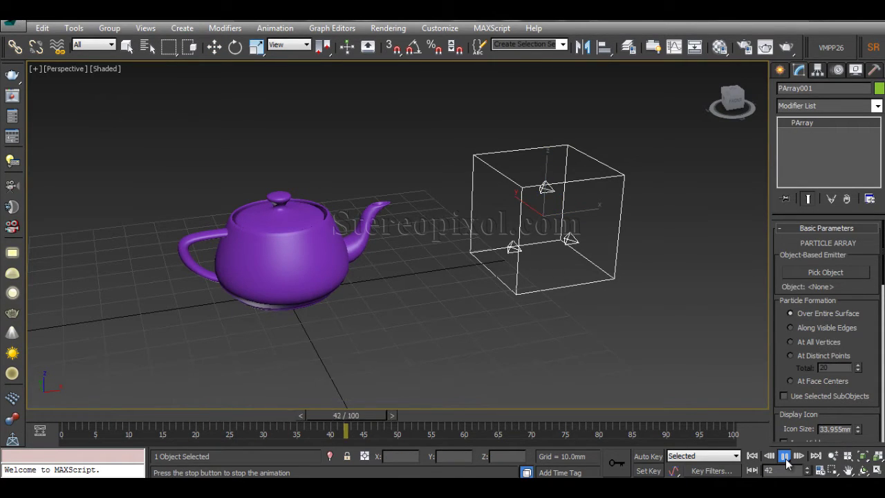
click(785, 456)
drag(444, 415, 41, 415)
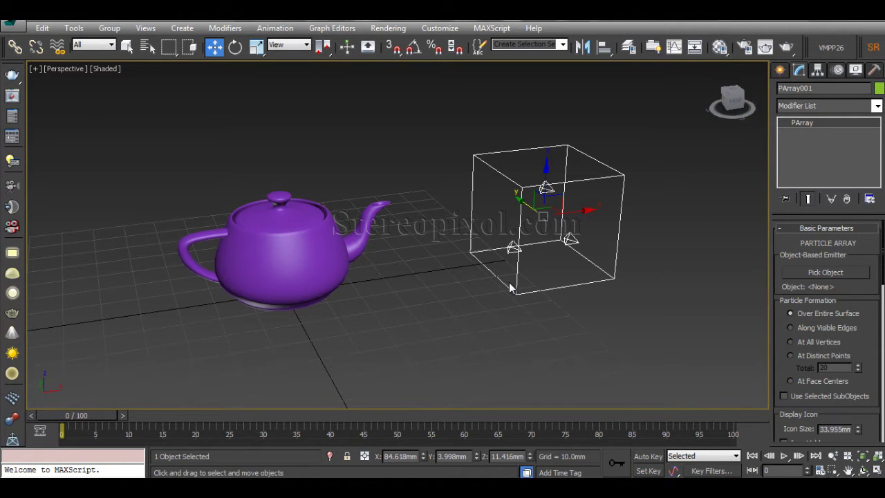
mouse_move(511, 287)
middle_down()
mouse_move(517, 296)
mouse_move(513, 288)
middle_up()
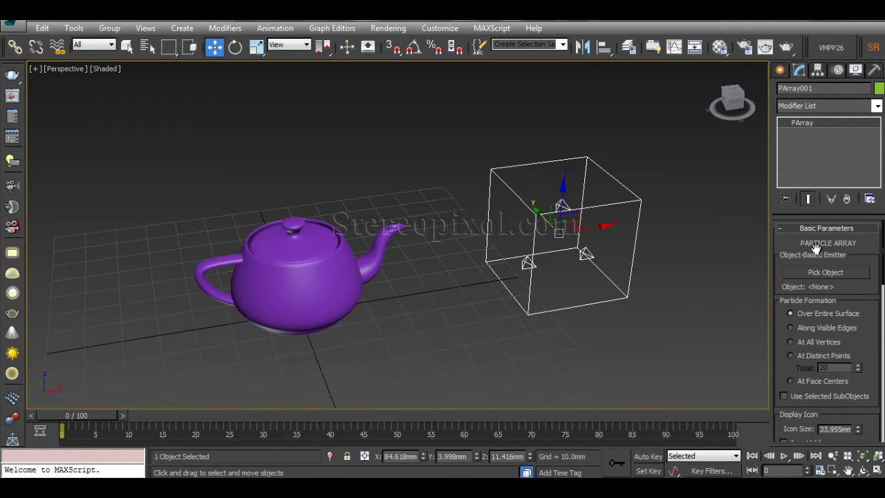
middle_drag(341, 253, 429, 297)
Step: Draw a test Spray emitter on the grid beside the purple teapot
click(780, 70)
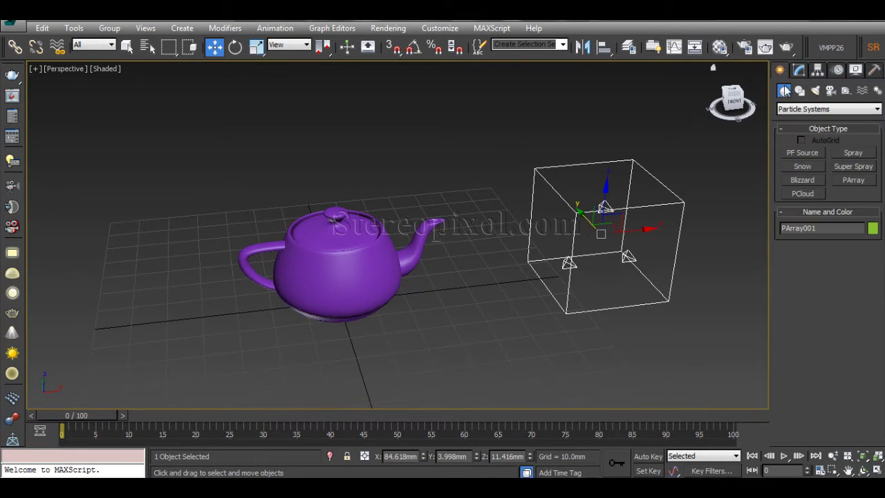
click(853, 153)
mouse_move(535, 290)
mouse_down()
mouse_move(463, 381)
mouse_move(567, 349)
mouse_up()
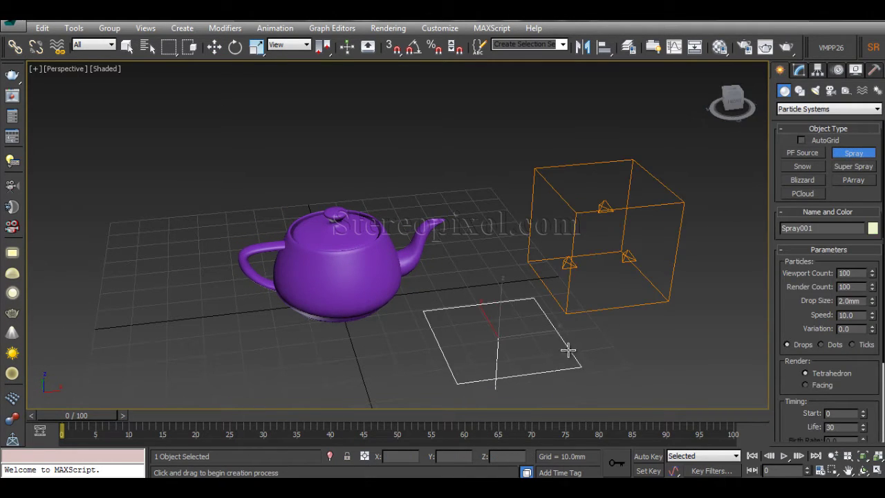
mouse_move(567, 350)
middle_down()
mouse_move(536, 297)
mouse_move(521, 286)
mouse_move(520, 297)
middle_up()
right_click(536, 303)
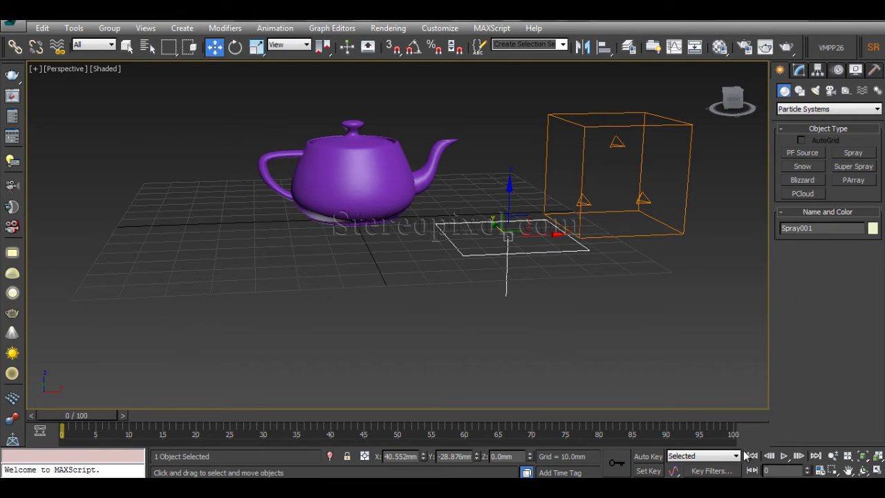
Step: Play the spray preview, then delete Spray001 and reselect the PArray001 emitter box
click(784, 457)
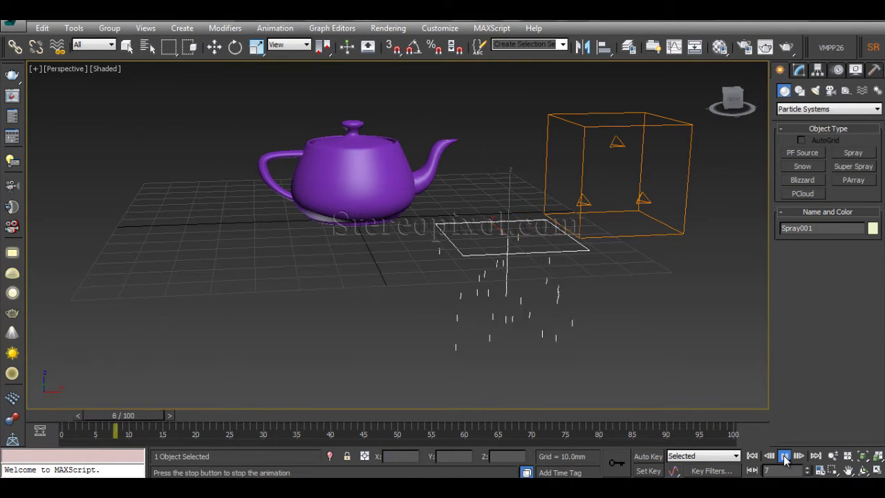
alt+middle_drag(505, 324, 497, 312)
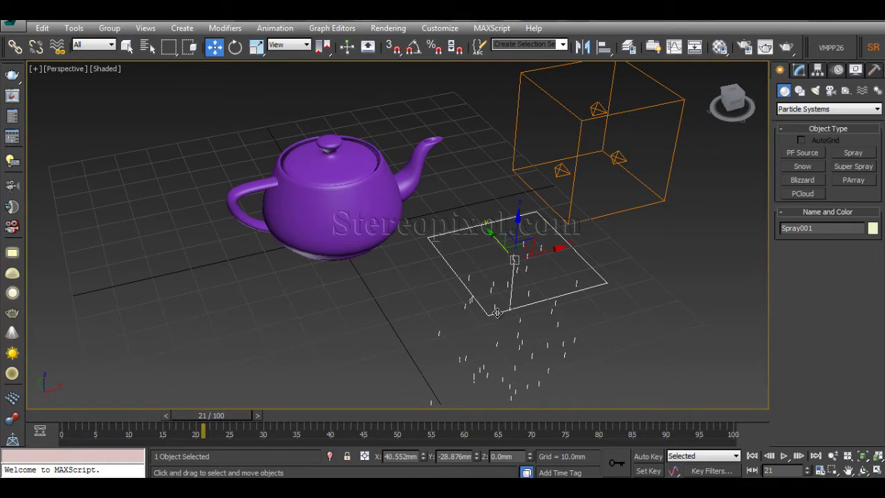
key(Delete)
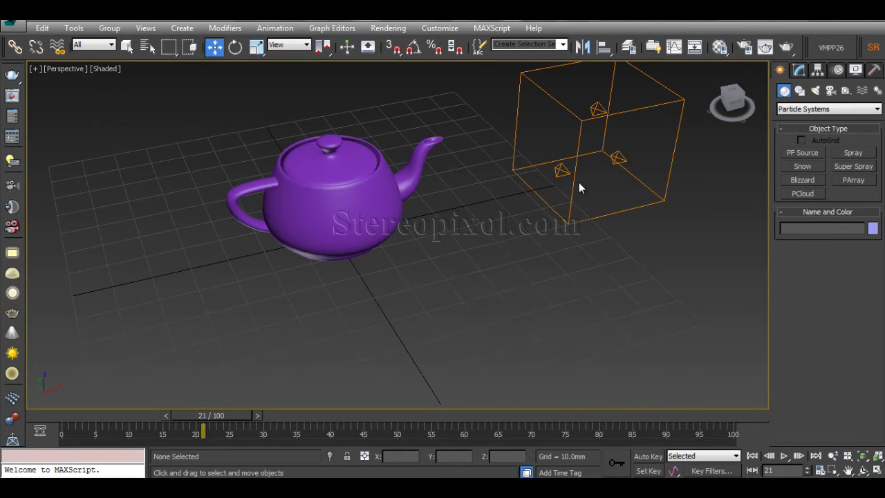
mouse_move(579, 188)
alt+middle_down()
mouse_move(572, 281)
mouse_move(520, 187)
alt+middle_up()
click(520, 188)
alt+middle_drag(551, 247, 445, 310)
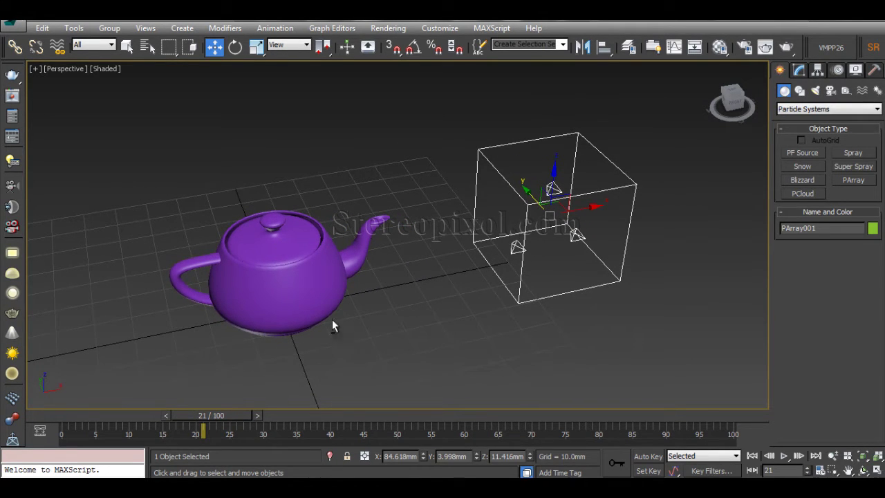
Step: Reselect PArray001, undo an accidental nudge of its box, and show its Modify parameters
alt+middle_drag(332, 325, 372, 327)
click(359, 280)
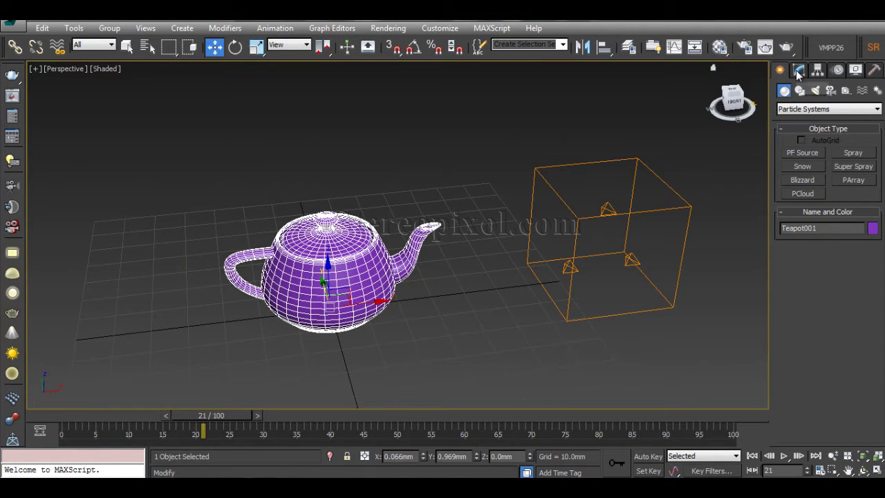
click(675, 289)
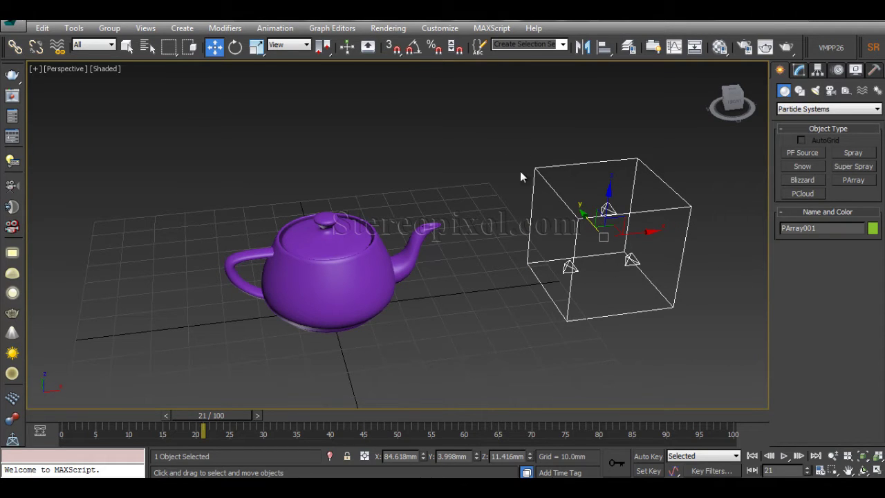
drag(689, 234, 710, 255)
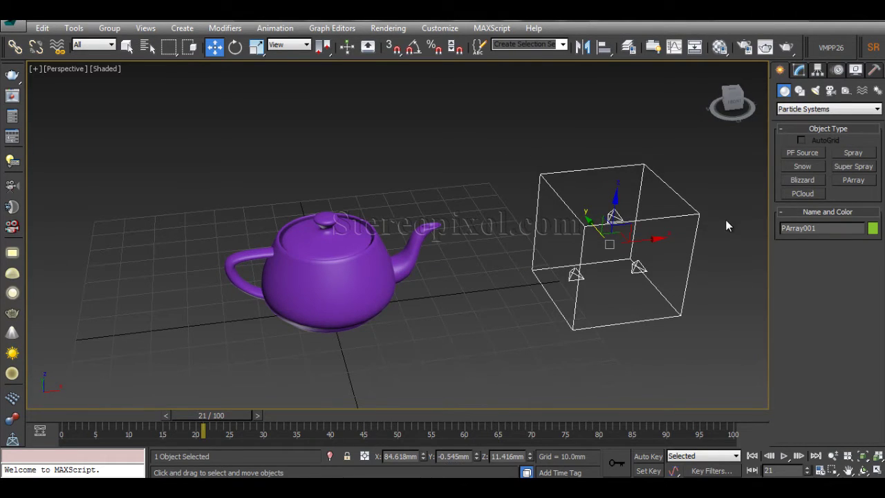
key(ctrl+z)
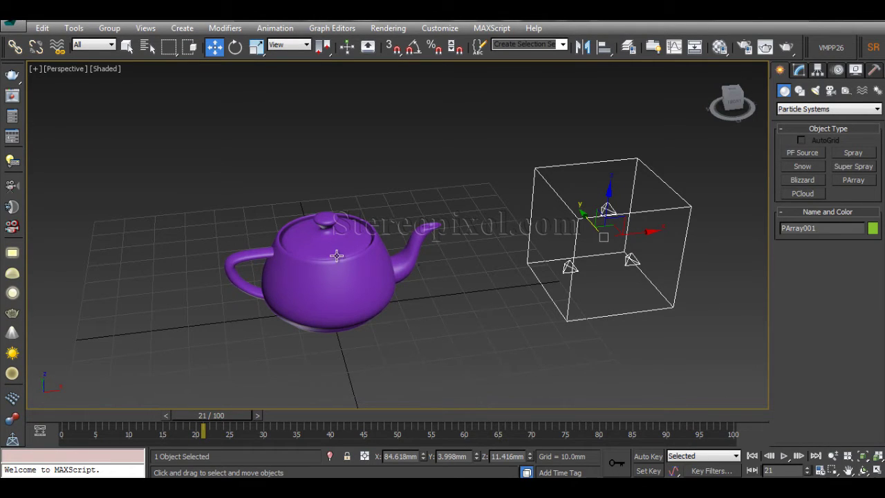
click(799, 71)
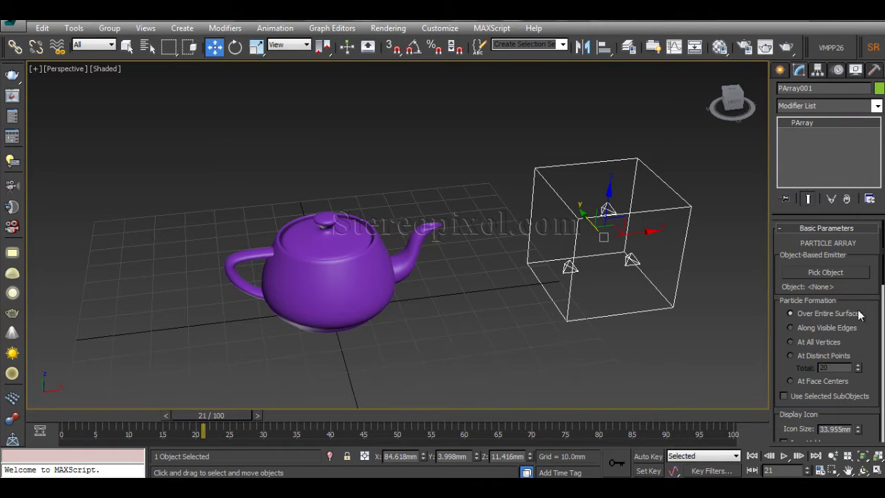
Step: Pick Teapot001 as PArray001's object-based emitter and scrub back to frame 0
click(827, 274)
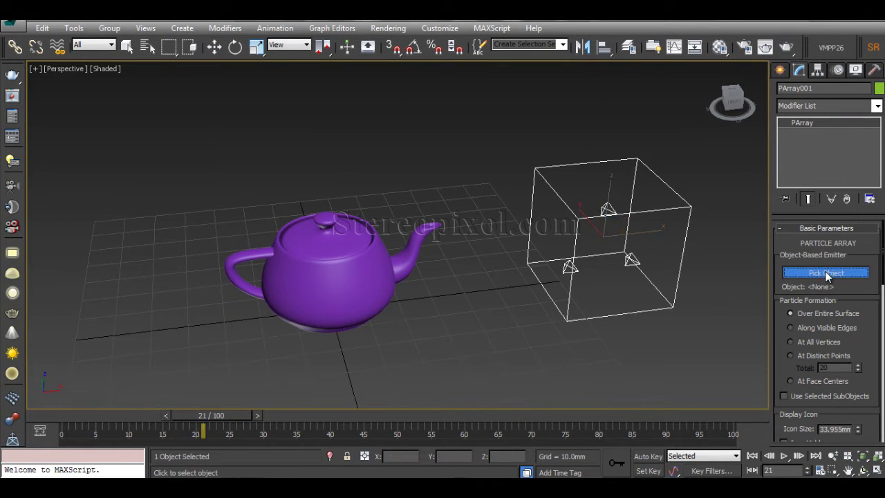
click(340, 269)
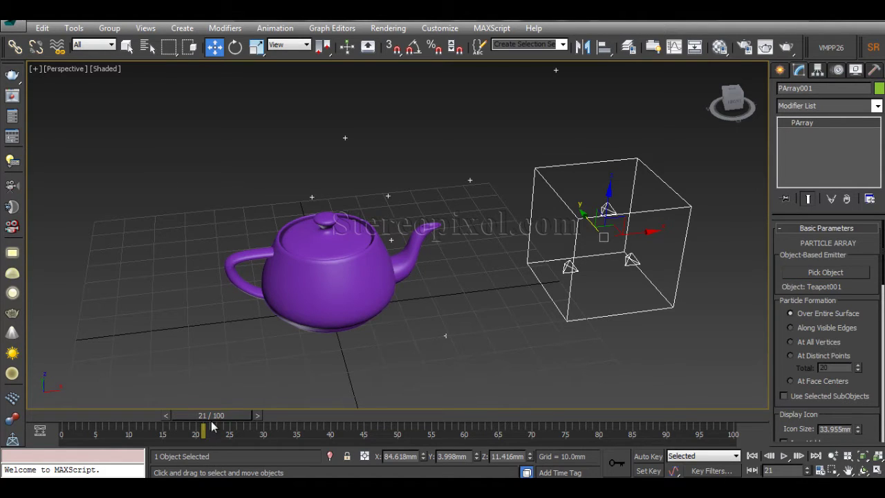
drag(213, 426, 22, 423)
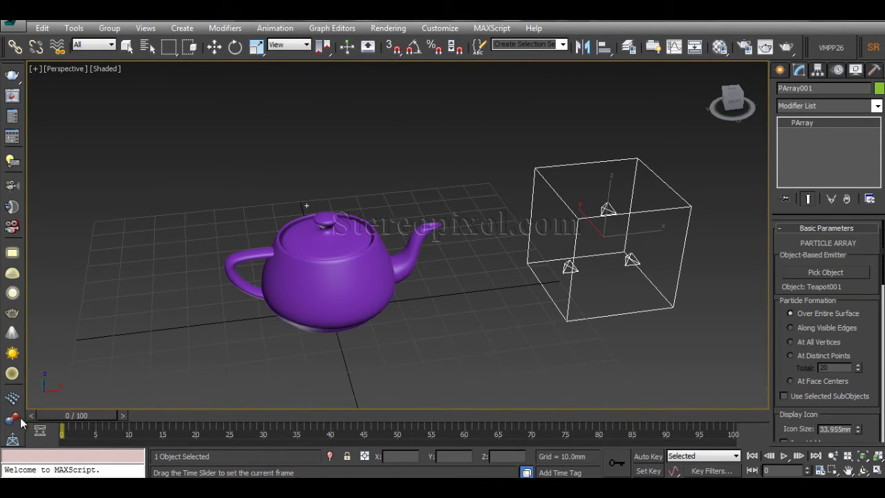
key(w)
Step: Reframe the Perspective view around the teapot and reselect the PArray emitter
alt+middle_drag(362, 322, 459, 340)
scroll(781, 329, down, 1)
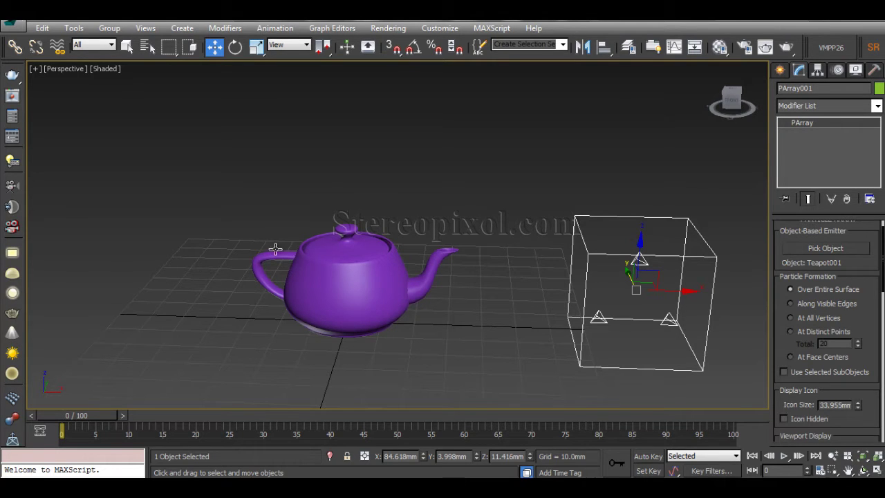
alt+middle_drag(268, 262, 299, 287)
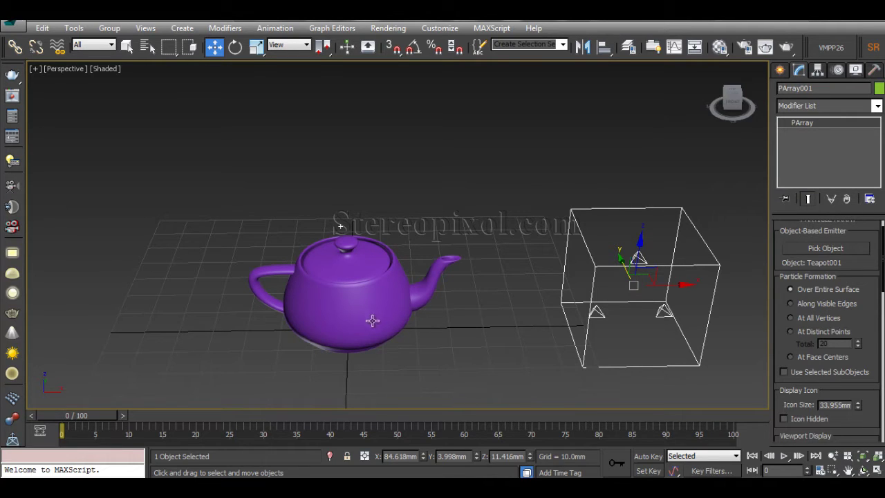
alt+middle_drag(383, 317, 430, 320)
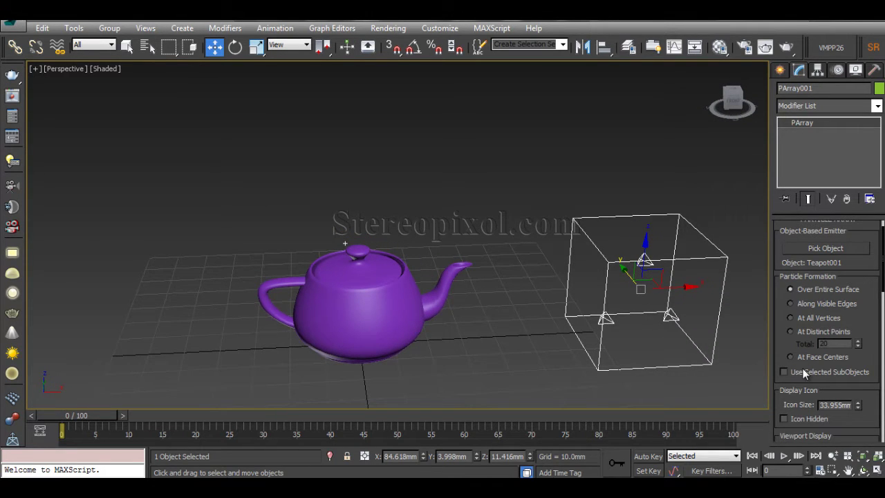
middle_drag(446, 334, 489, 333)
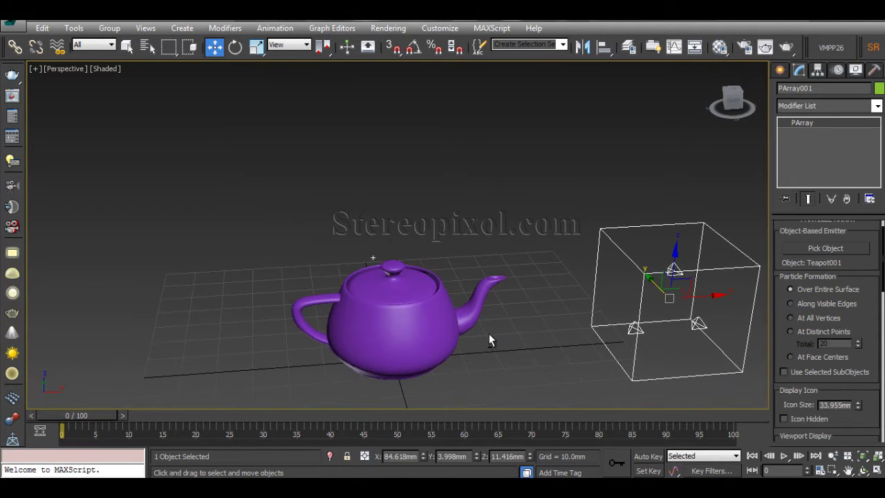
click(420, 336)
middle_drag(484, 301, 486, 302)
click(602, 288)
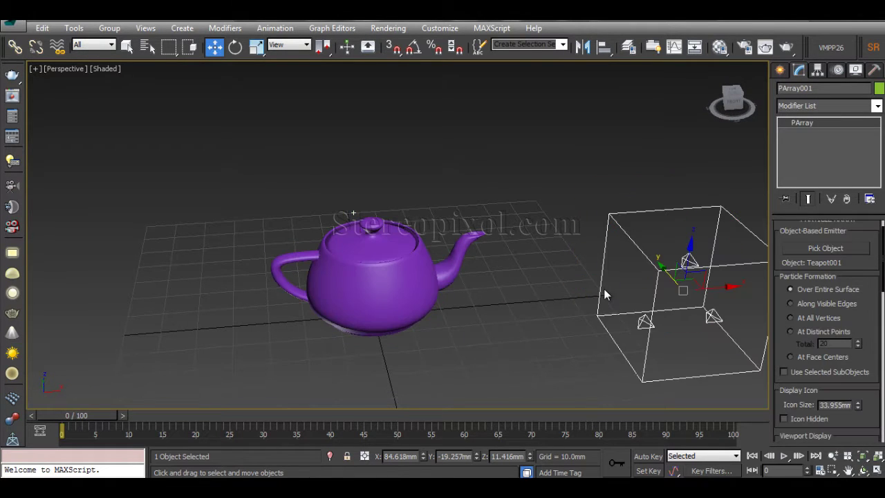
middle_drag(616, 291, 441, 297)
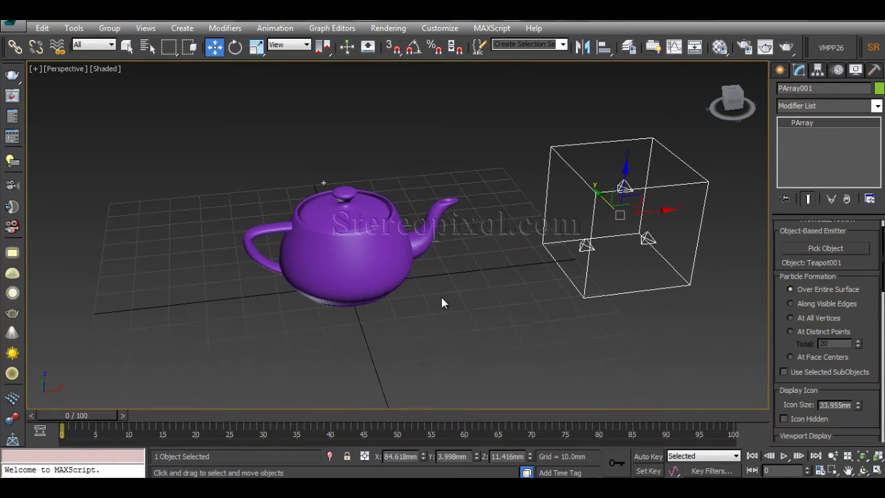
Step: Convert the purple teapot to an Editable Poly
click(370, 249)
right_click(369, 246)
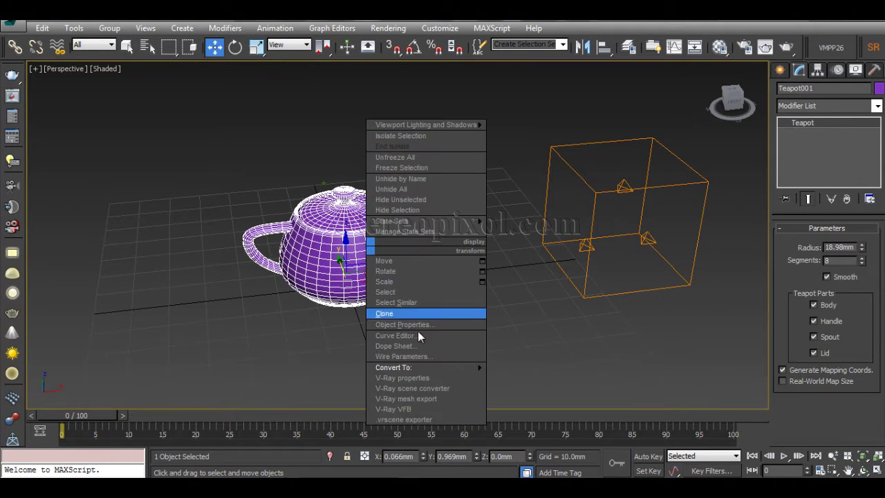
mouse_move(459, 369)
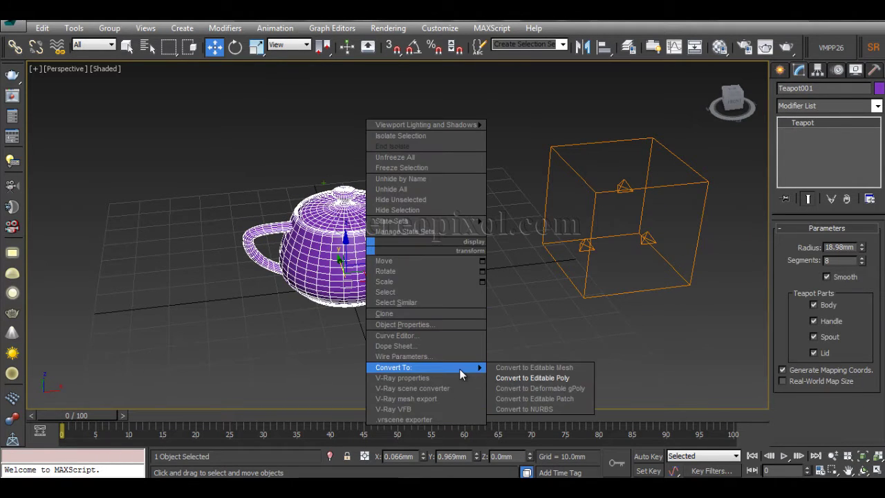
click(533, 378)
Step: Select the 144 spout-tip vertices in Vertex mode, then exit it and reselect PArray001
click(793, 243)
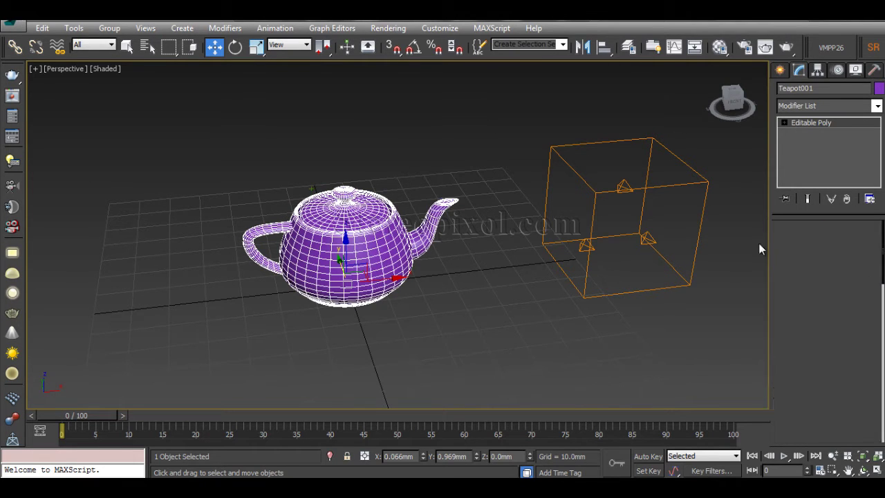
alt+middle_drag(387, 207, 389, 230)
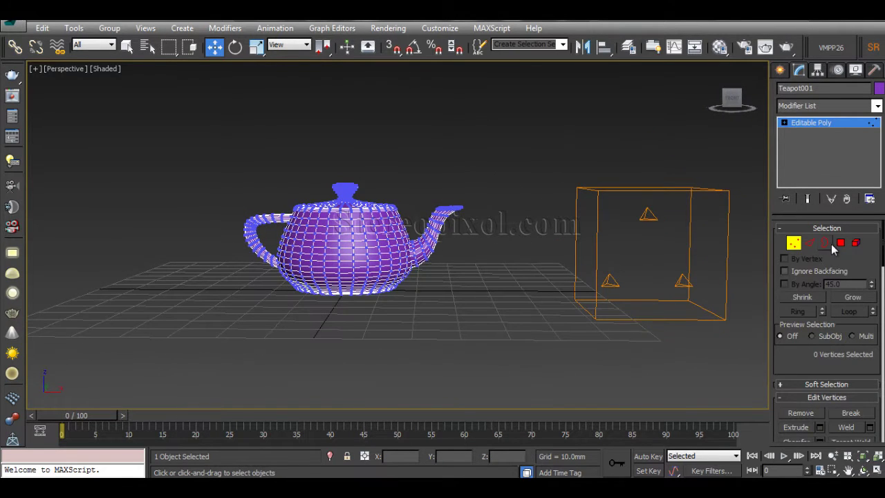
drag(441, 199, 476, 216)
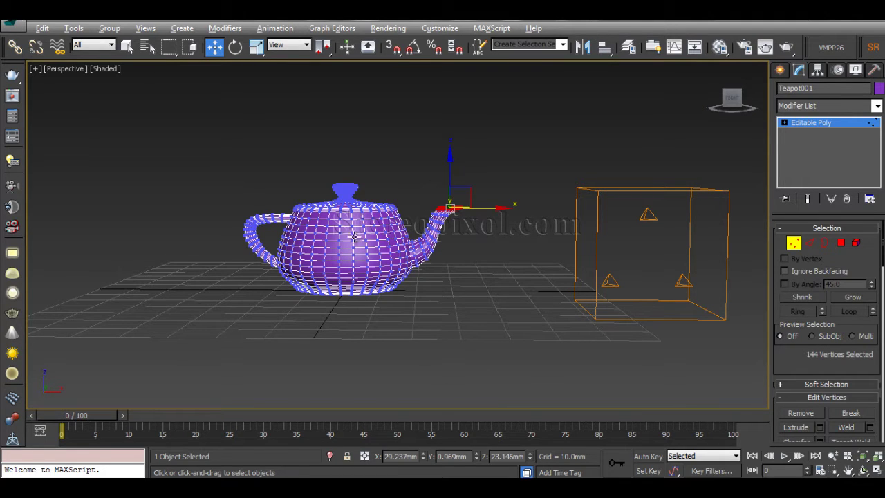
alt+middle_drag(356, 238, 388, 284)
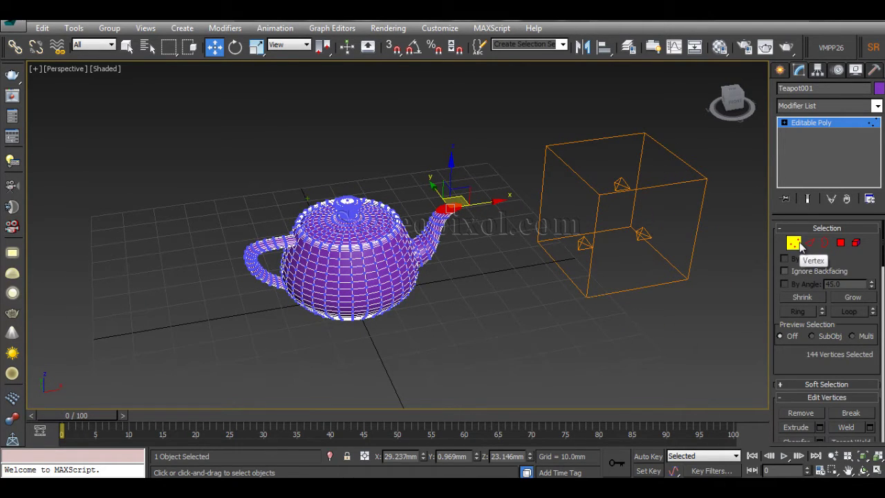
click(793, 242)
click(621, 185)
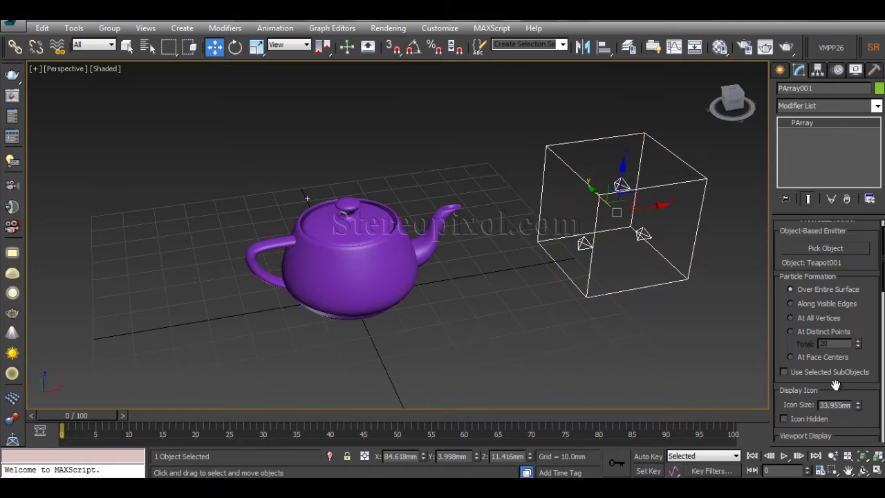
click(809, 318)
alt+middle_drag(467, 294, 439, 268)
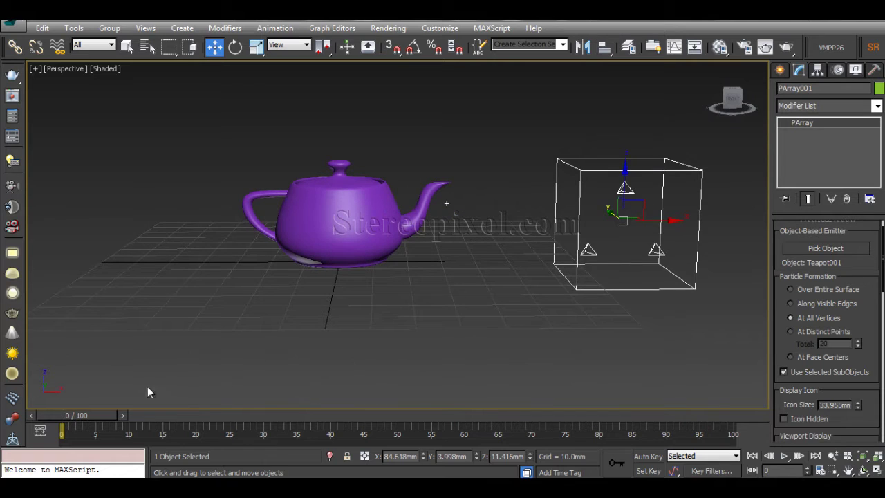
drag(97, 417, 69, 415)
drag(139, 420, 38, 423)
key(w)
alt+middle_drag(312, 329, 402, 292)
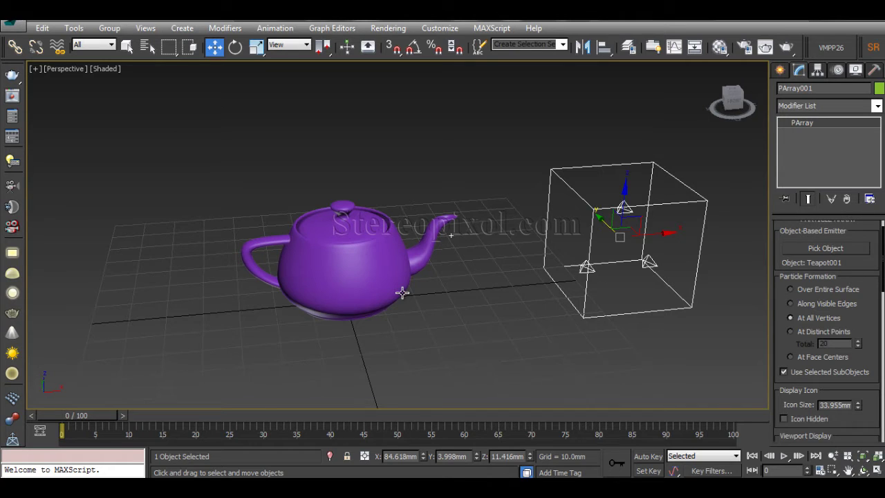
alt+middle_drag(420, 304, 263, 283)
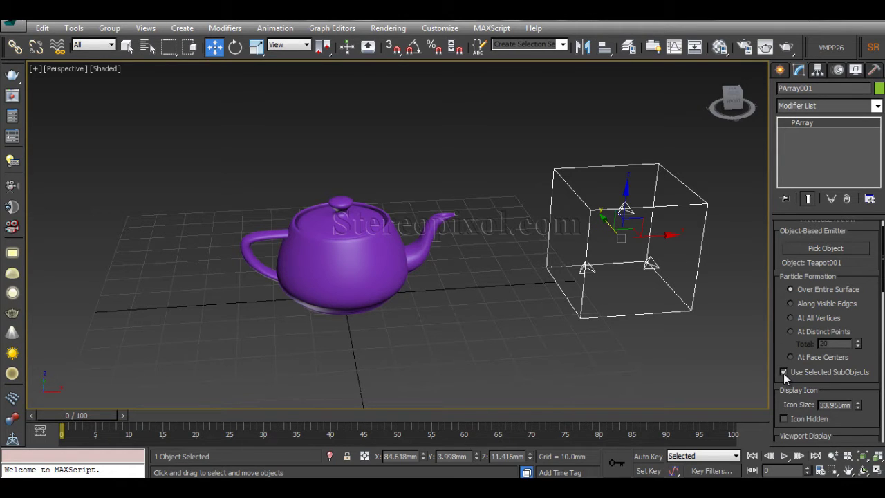
drag(87, 417, 49, 428)
click(784, 371)
alt+middle_drag(353, 262, 380, 320)
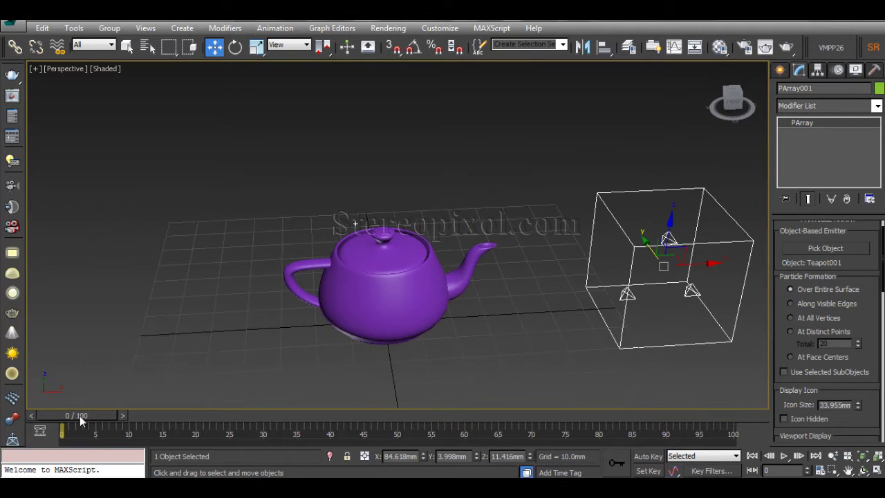
drag(83, 421, 24, 422)
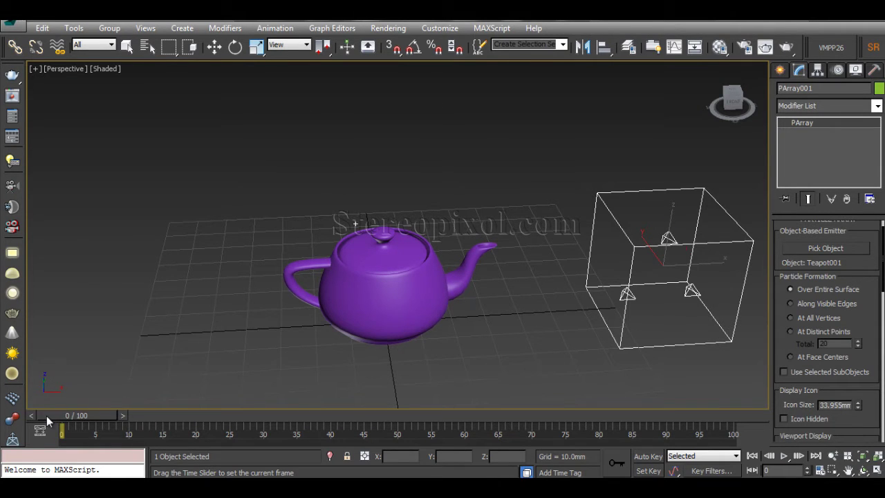
key(w)
alt+middle_drag(410, 337, 449, 304)
drag(784, 338, 781, 281)
scroll(780, 281, down, 5)
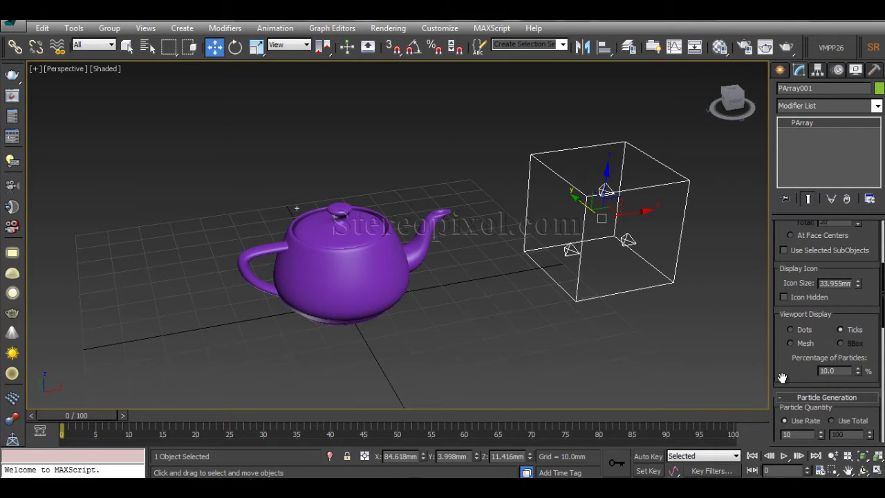
scroll(782, 376, down, 1)
middle_drag(448, 336, 443, 318)
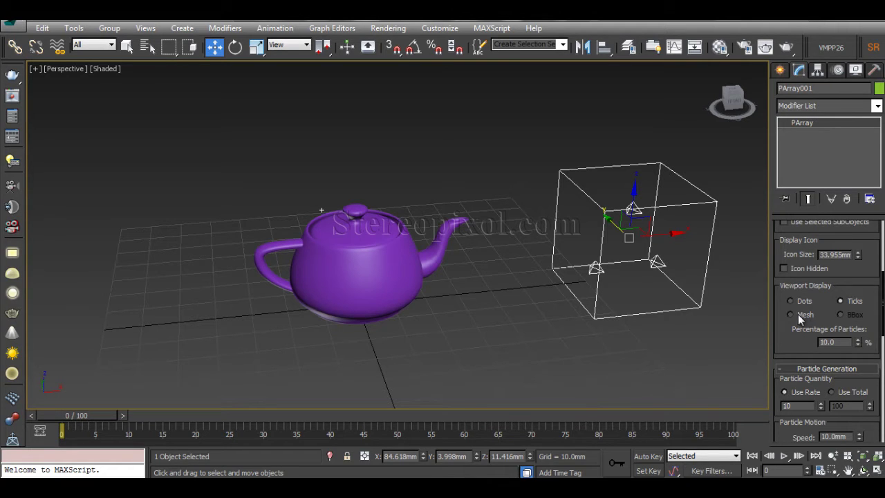
middle_drag(615, 277, 569, 289)
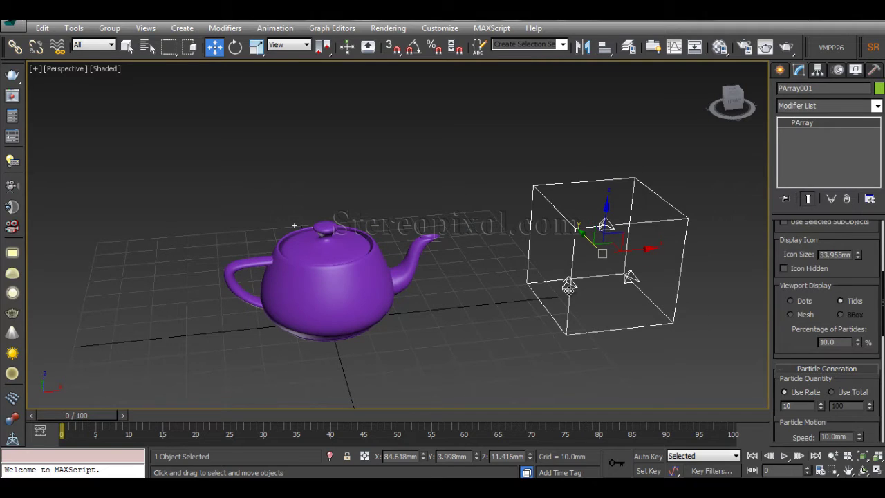
click(805, 315)
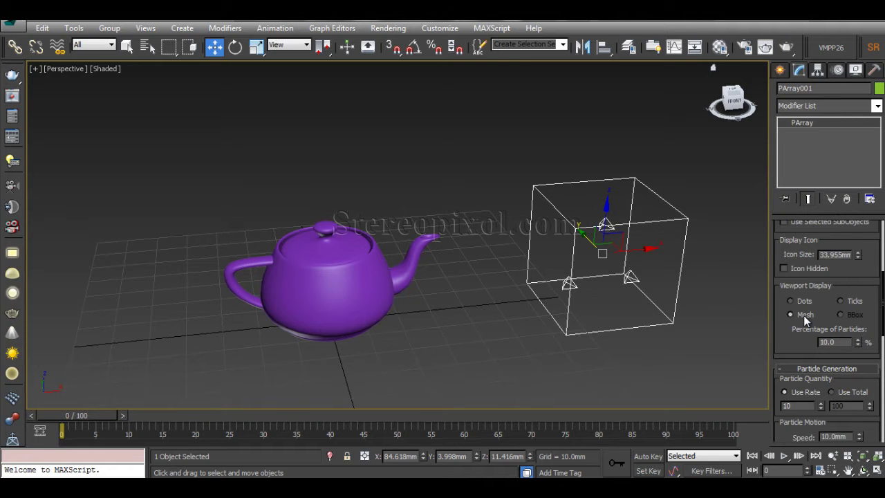
scroll(790, 343, down, 4)
scroll(806, 289, up, 2)
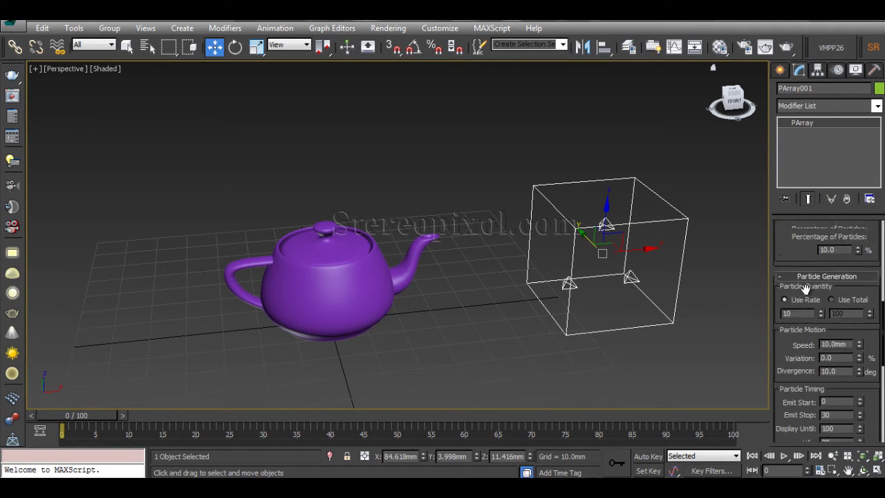
scroll(804, 290, up, 3)
scroll(804, 290, down, 2)
scroll(804, 293, up, 1)
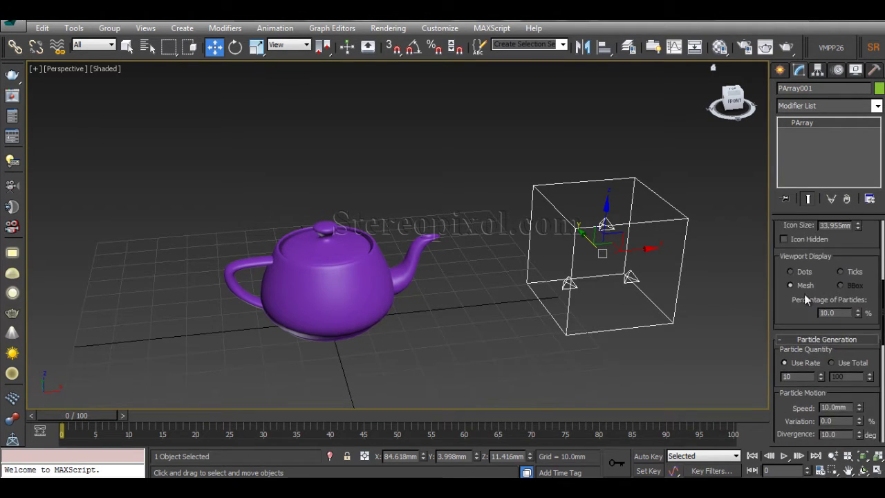
click(861, 274)
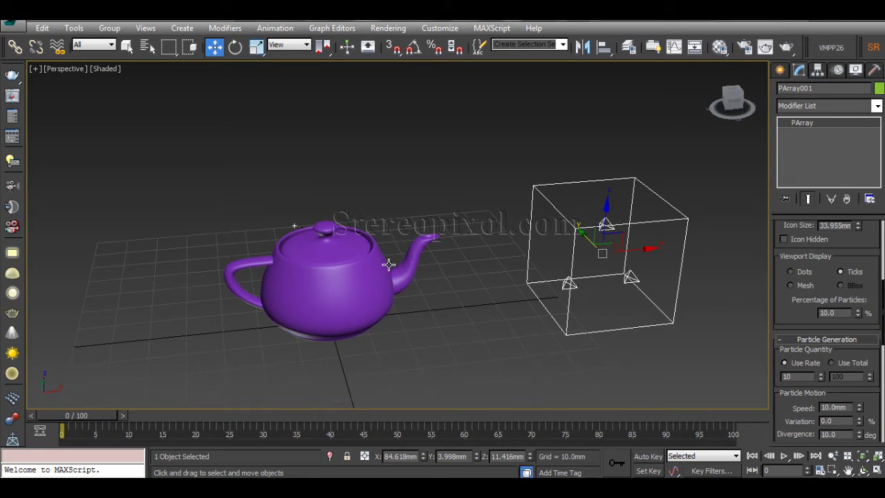
alt+middle_drag(405, 274, 390, 295)
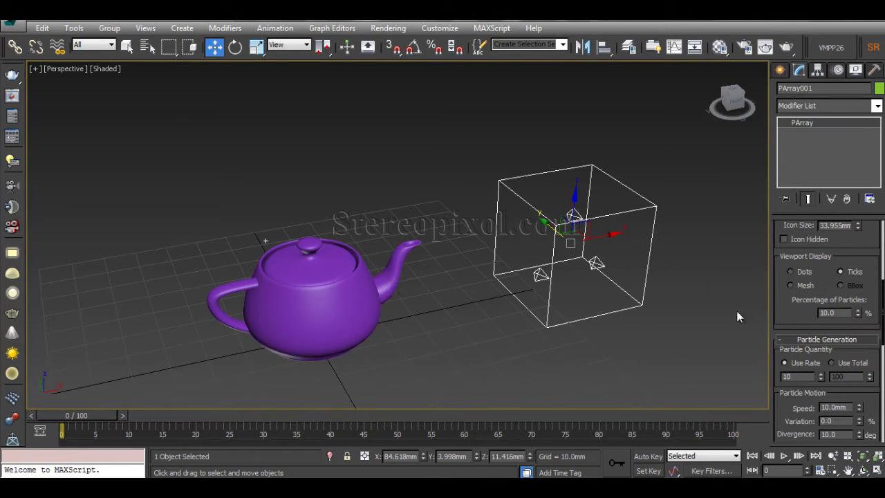
drag(775, 312, 775, 297)
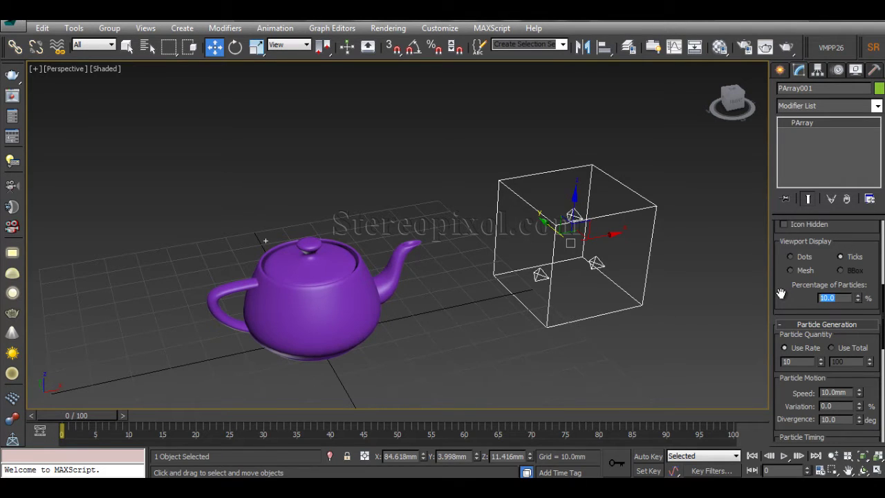
scroll(781, 293, down, 3)
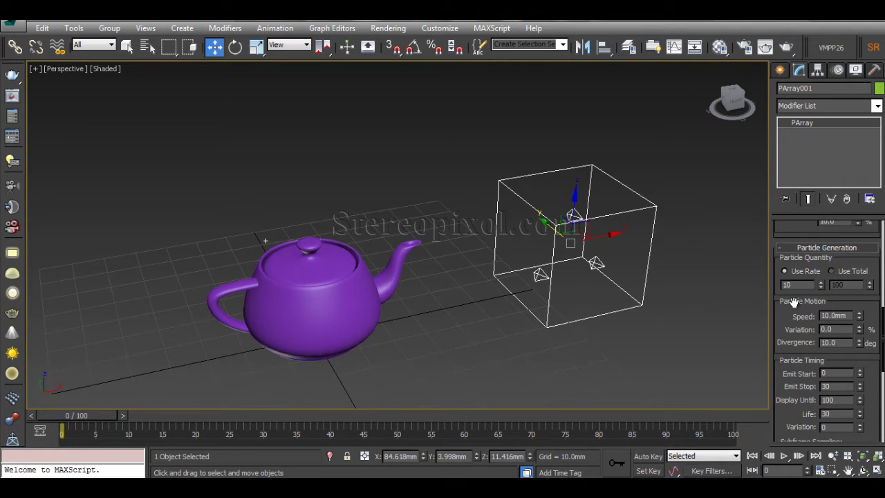
click(831, 271)
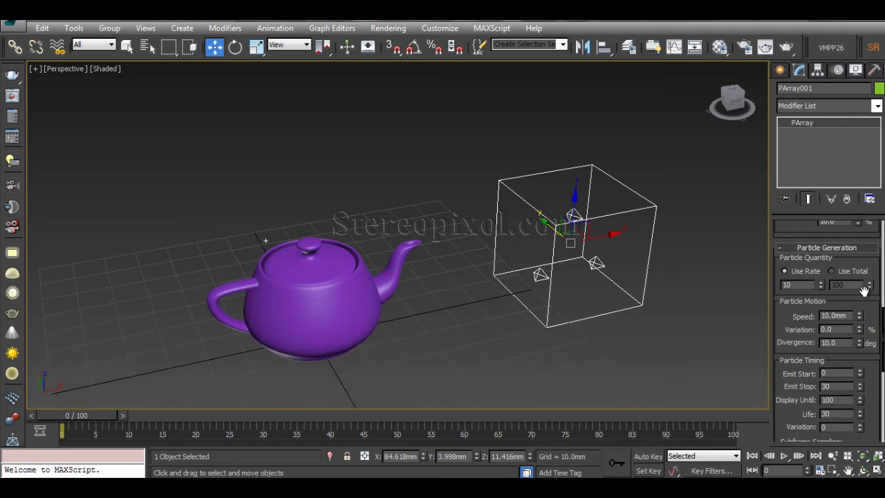
click(784, 272)
double_click(833, 373)
double_click(830, 386)
double_click(797, 283)
click(845, 272)
double_click(837, 285)
click(812, 271)
double_click(803, 286)
Step: Raise PArray001's Viewport Display Percentage of Particles from 10% to 100%
scroll(802, 253, up, 3)
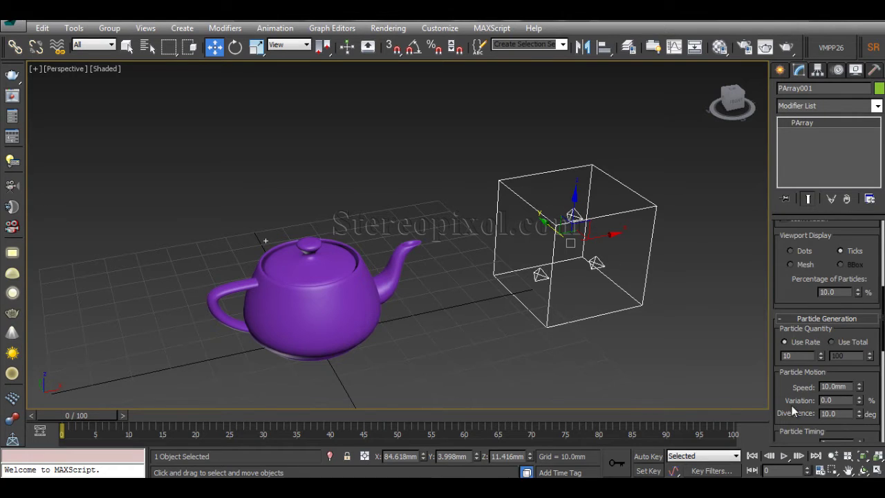
drag(781, 398, 785, 343)
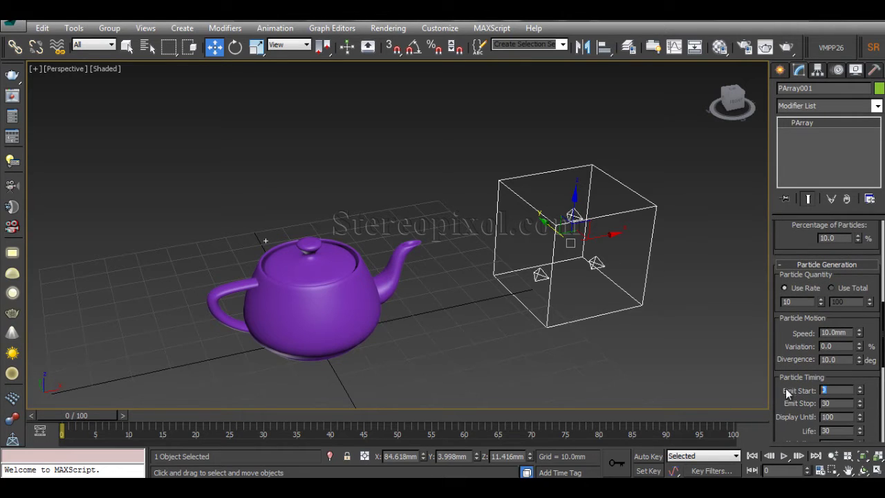
scroll(791, 352, up, 2)
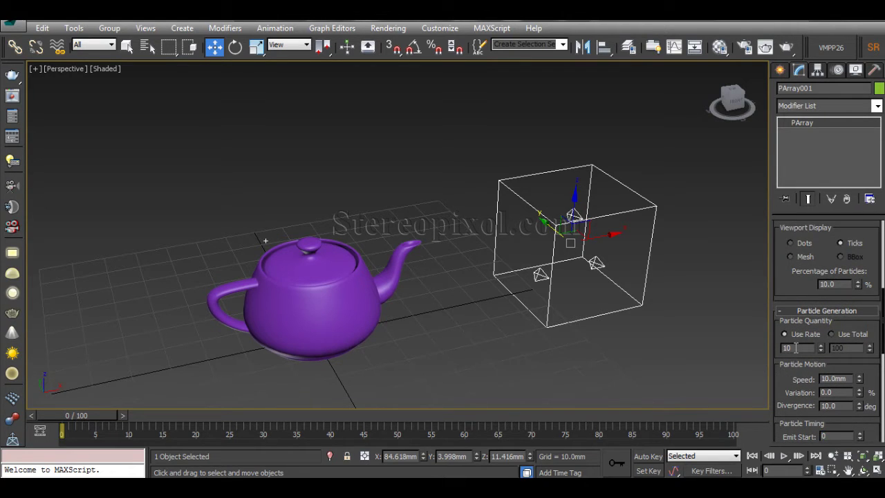
drag(795, 348, 769, 349)
scroll(785, 413, down, 1)
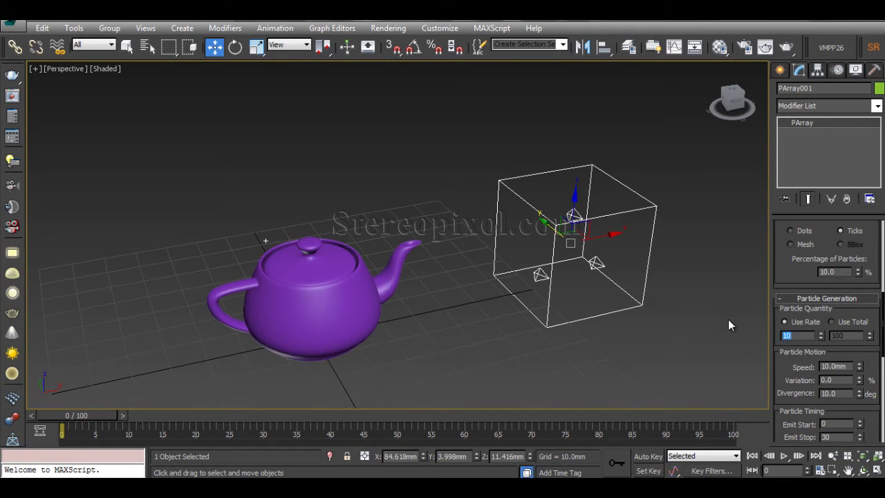
alt+middle_drag(257, 296, 332, 302)
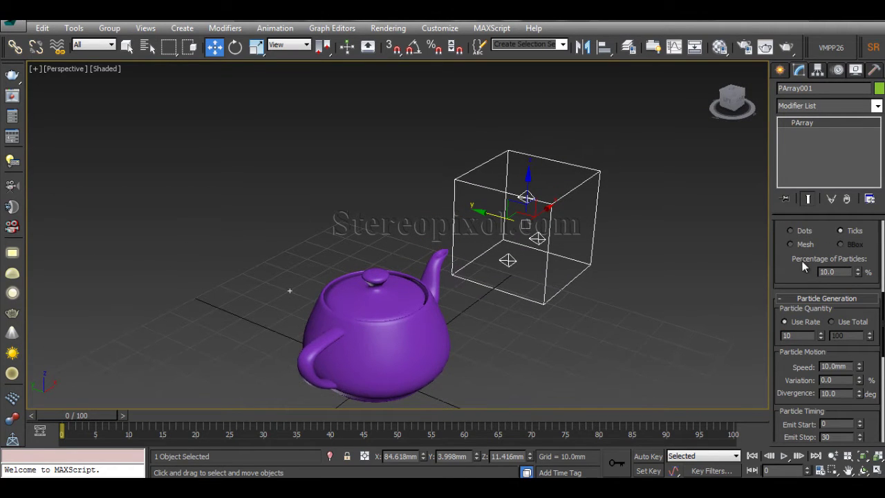
drag(803, 267, 803, 296)
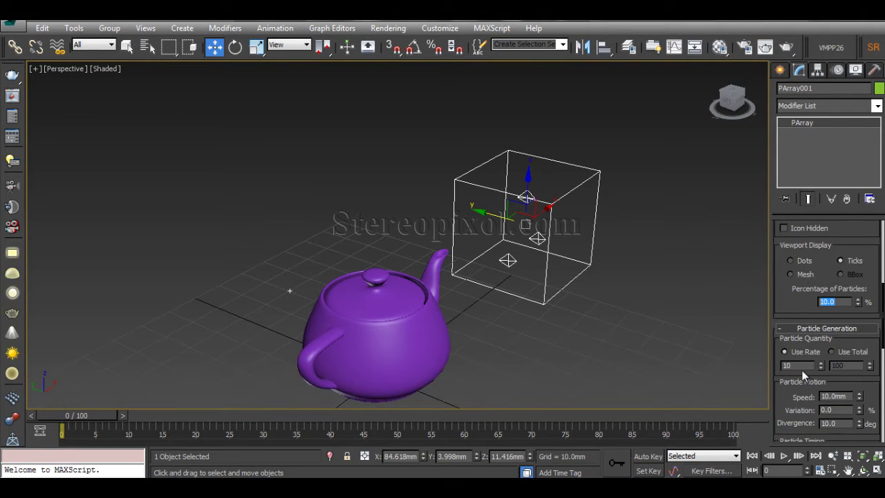
key(Tab)
middle_drag(349, 262, 367, 239)
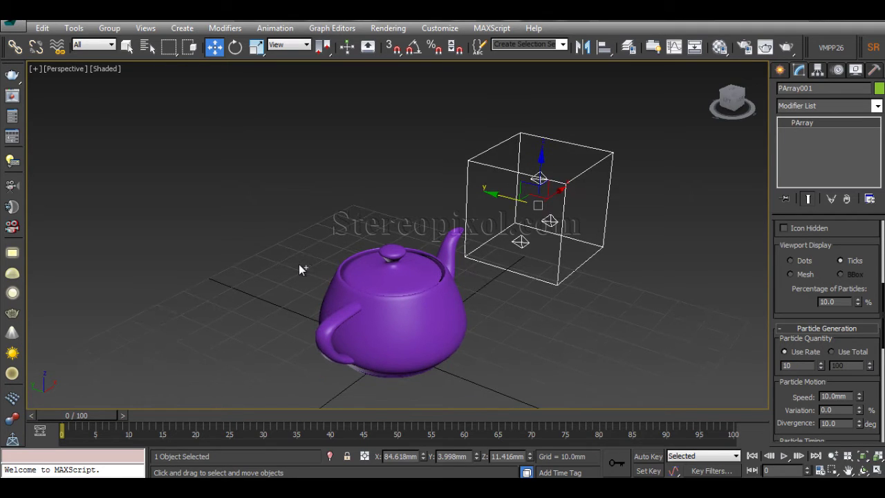
click(855, 305)
key(Return)
Step: Orbit around the scene and switch the viewport to wireframe
alt+middle_drag(395, 292, 477, 275)
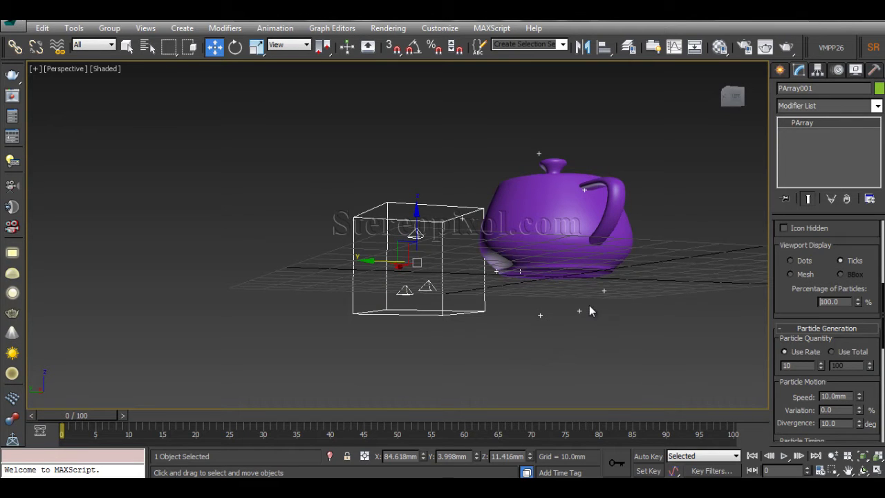
alt+middle_drag(591, 310, 427, 300)
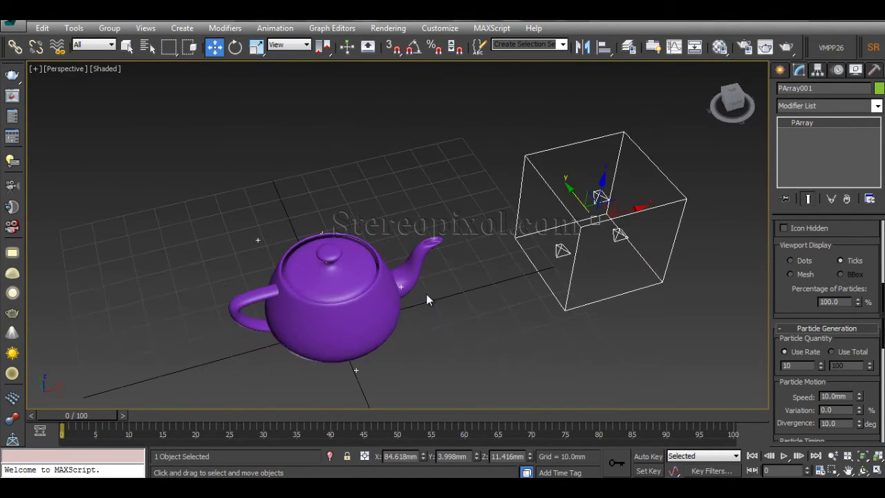
key(F3)
mouse_move(381, 336)
alt+middle_down()
mouse_move(369, 307)
mouse_move(409, 292)
mouse_move(369, 293)
mouse_move(334, 253)
mouse_move(338, 227)
mouse_move(367, 256)
mouse_move(413, 263)
mouse_move(320, 281)
mouse_move(324, 293)
mouse_move(450, 316)
mouse_move(447, 305)
alt+middle_up()
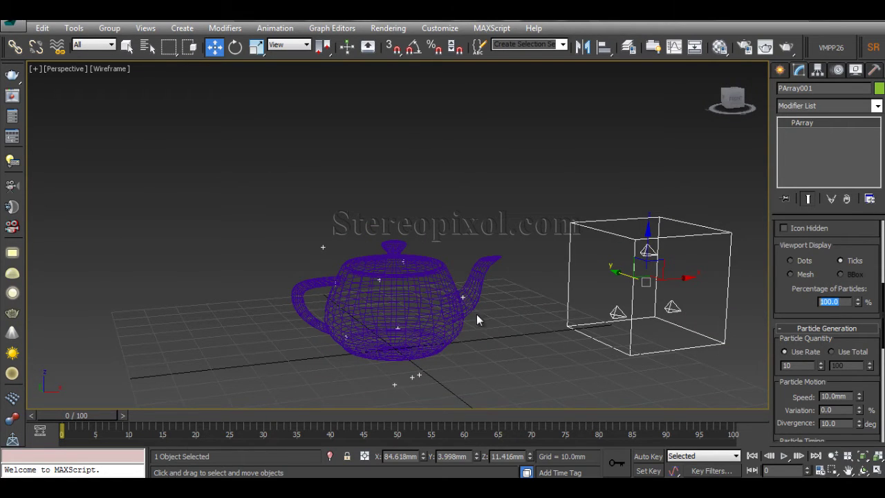
alt+middle_drag(477, 316, 488, 338)
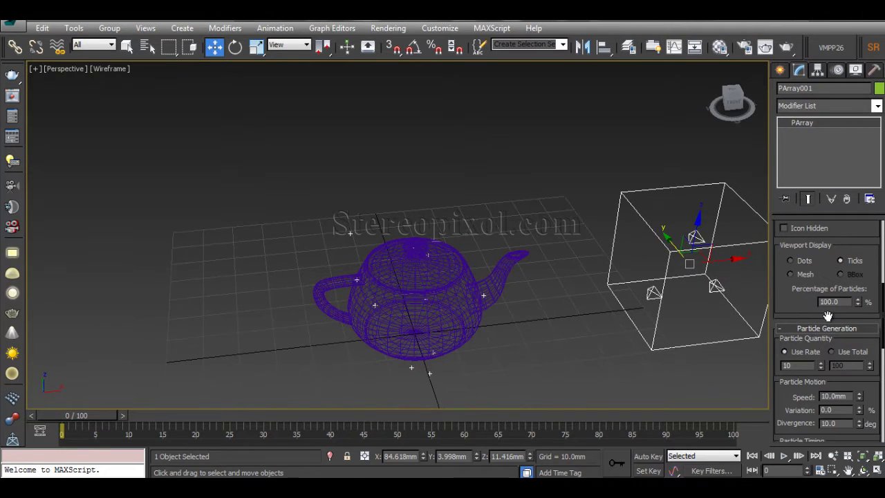
Step: Set Percentage of Particles to 10 and switch the Perspective viewport back to shaded
double_click(843, 302)
text(10)
alt+middle_drag(376, 308, 473, 311)
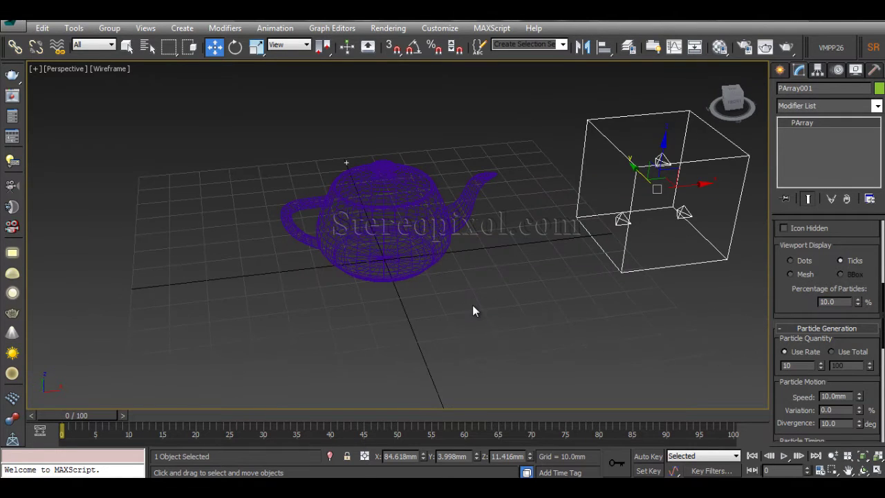
key(F3)
mouse_move(449, 247)
alt+middle_down()
mouse_move(470, 286)
mouse_move(499, 302)
alt+middle_up()
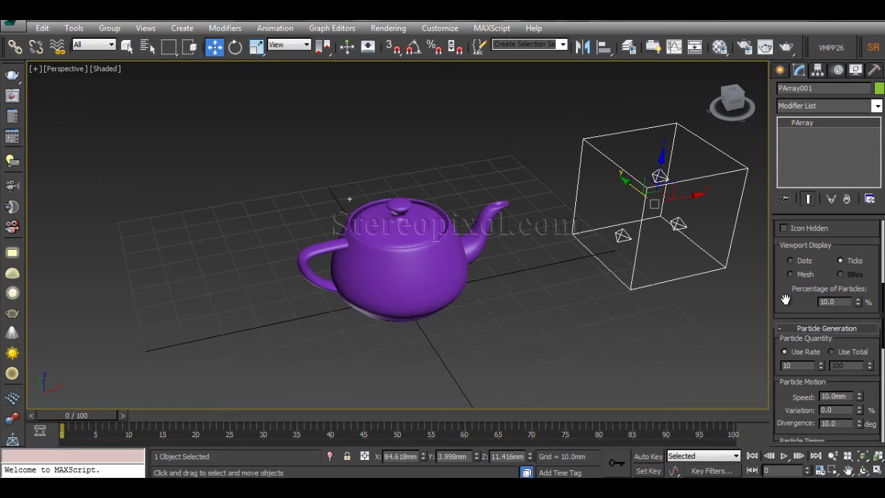
Step: Scroll to Particle Generation and play the emission, stopping at frame 24
scroll(786, 299, down, 4)
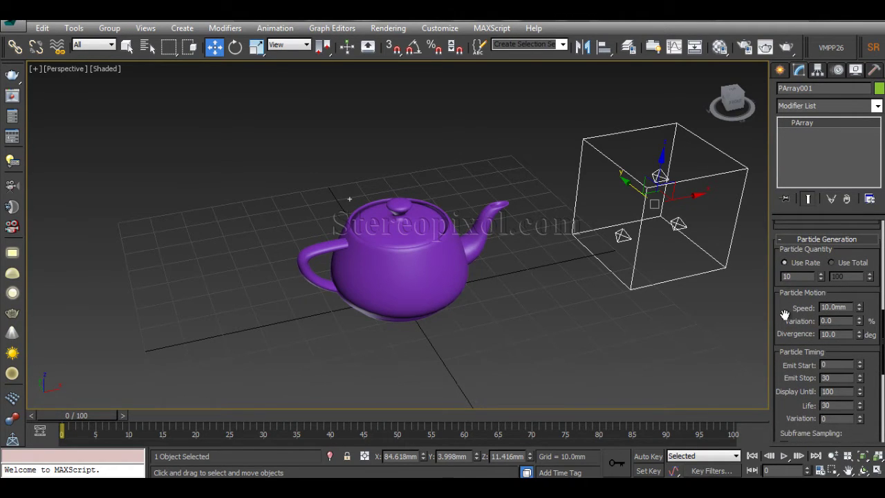
drag(786, 314, 786, 307)
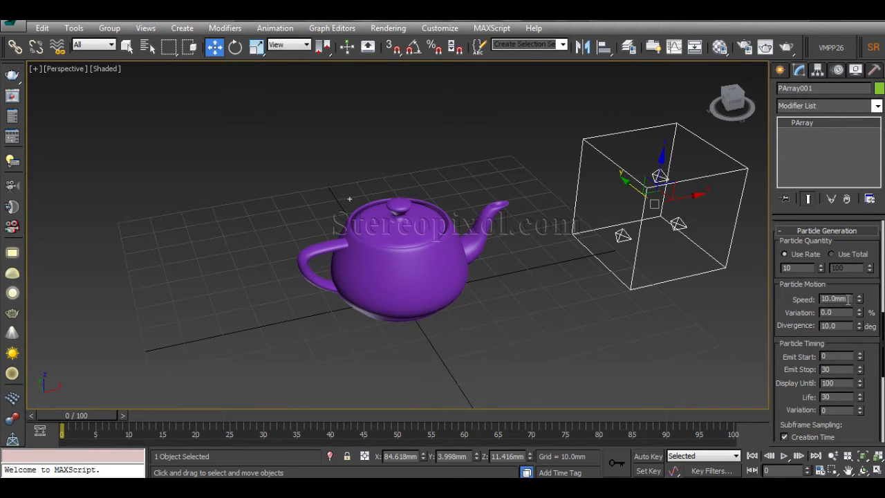
alt+middle_drag(488, 236, 499, 292)
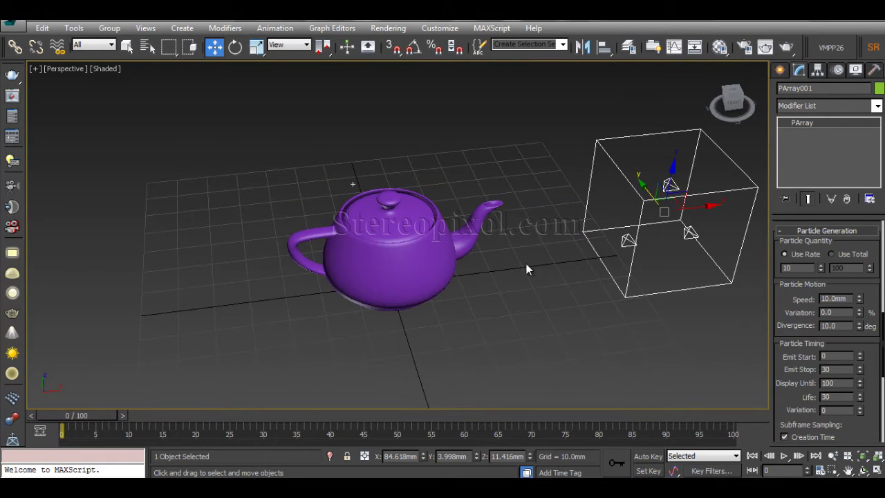
click(785, 457)
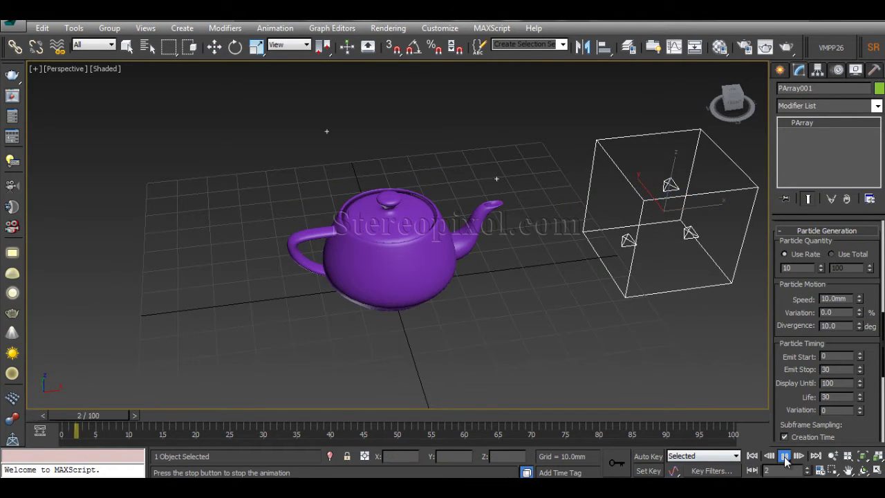
click(784, 458)
key(w)
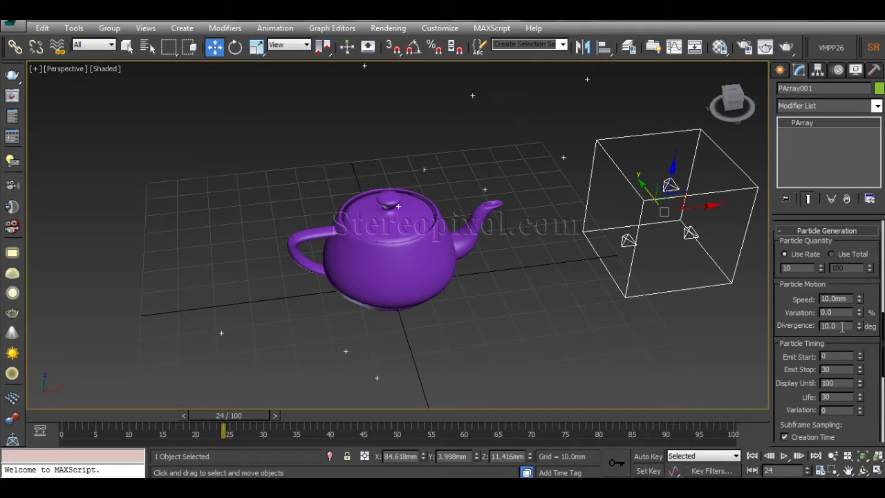
Step: Orbit the view and select the 10.0 deg Divergence value for editing
click(843, 327)
mouse_move(432, 215)
alt+middle_down()
mouse_move(450, 214)
mouse_move(430, 218)
alt+middle_up()
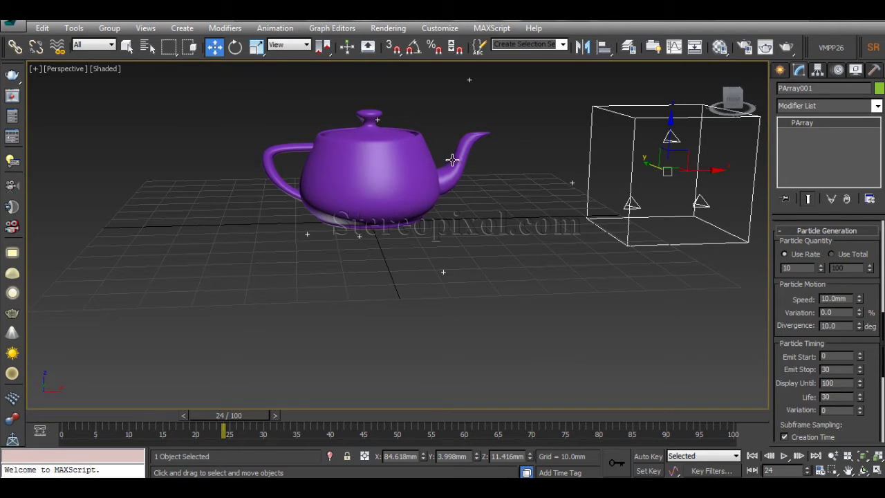
alt+middle_drag(453, 160, 471, 235)
click(832, 326)
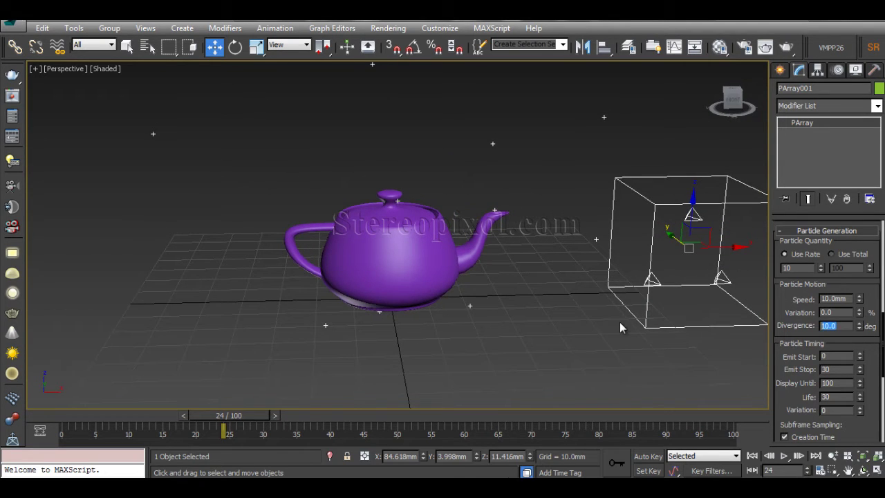
Step: Set Divergence to 0, preview the particles, and rewind to frame 0
text(0)
key(Return)
alt+middle_drag(421, 272, 419, 296)
click(784, 456)
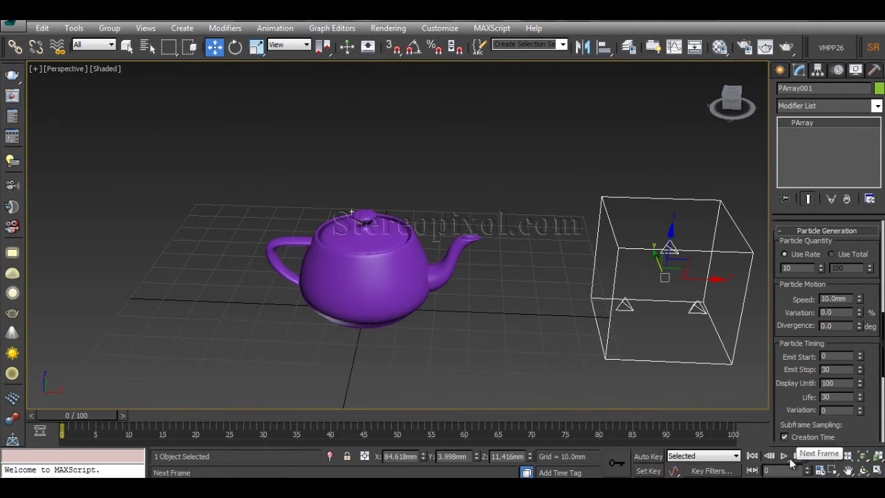
key(w)
click(785, 456)
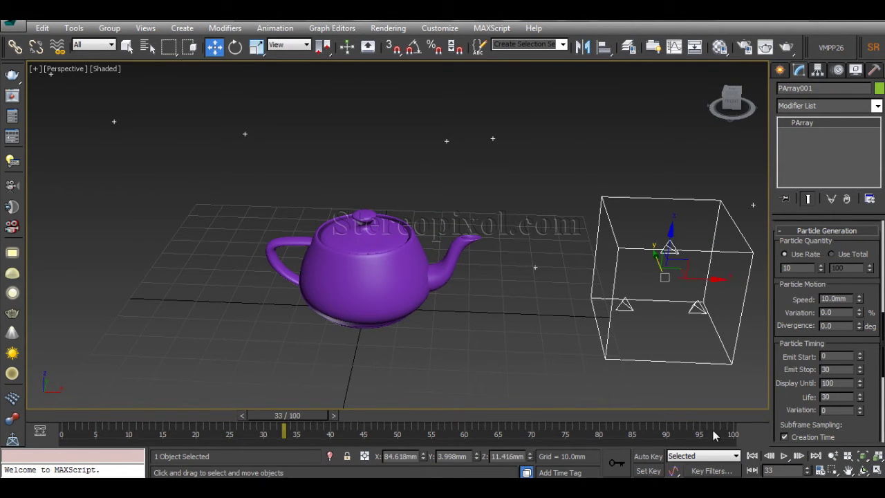
drag(249, 419, 1, 415)
key(w)
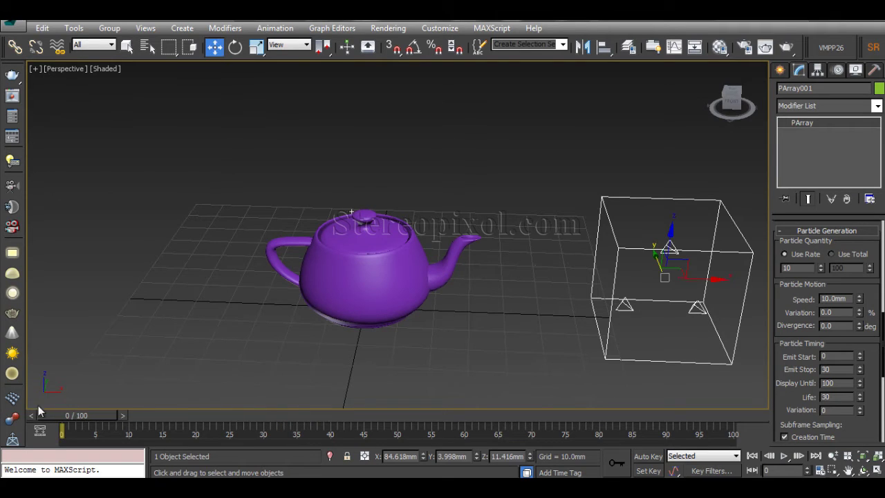
drag(101, 415, 52, 415)
Step: Lower the particle Speed to 0.16mm, preview it, and jump back to frame 0
drag(860, 299, 858, 326)
click(784, 456)
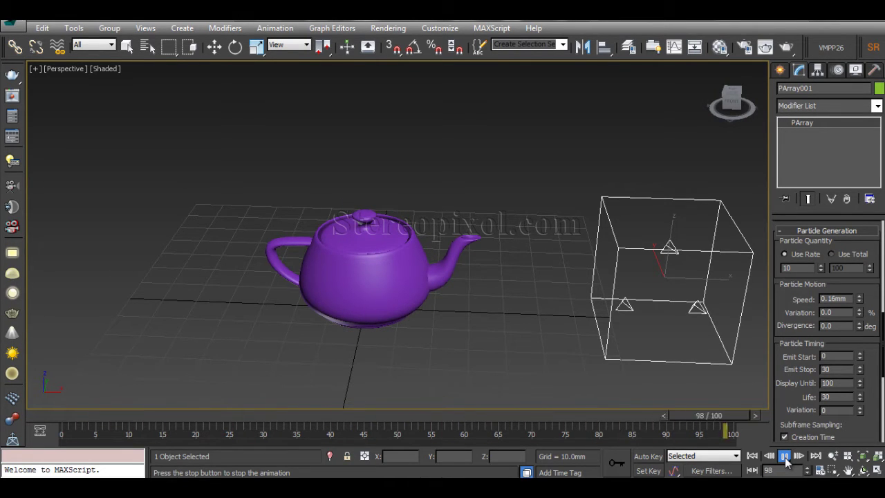
click(786, 459)
key(w)
click(753, 456)
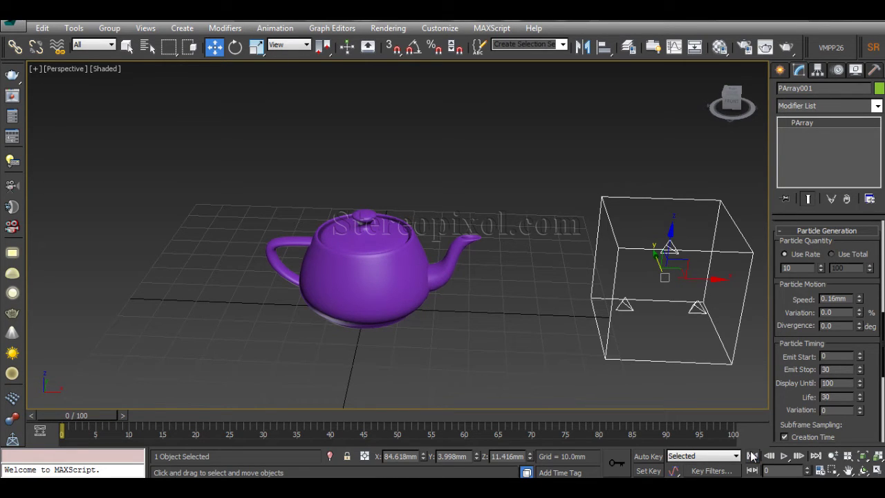
scroll(776, 250, up, 3)
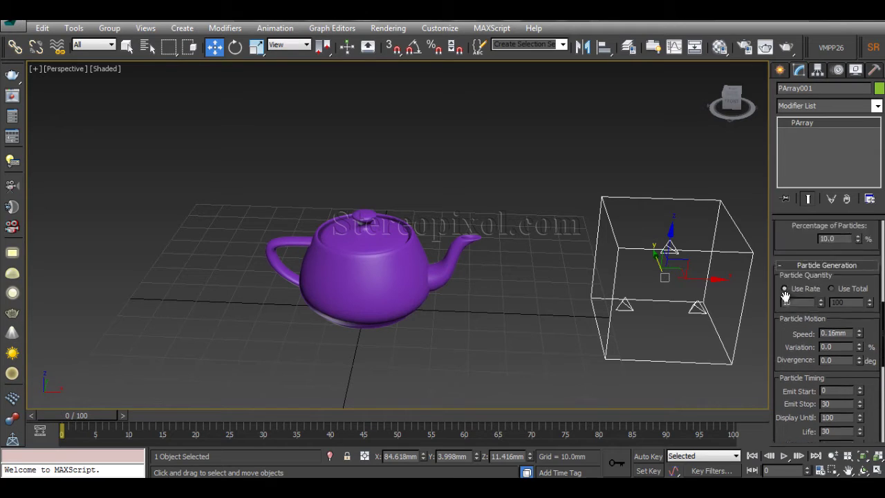
Step: Set Percentage of Particles to 100 and Use Rate to 30
click(829, 279)
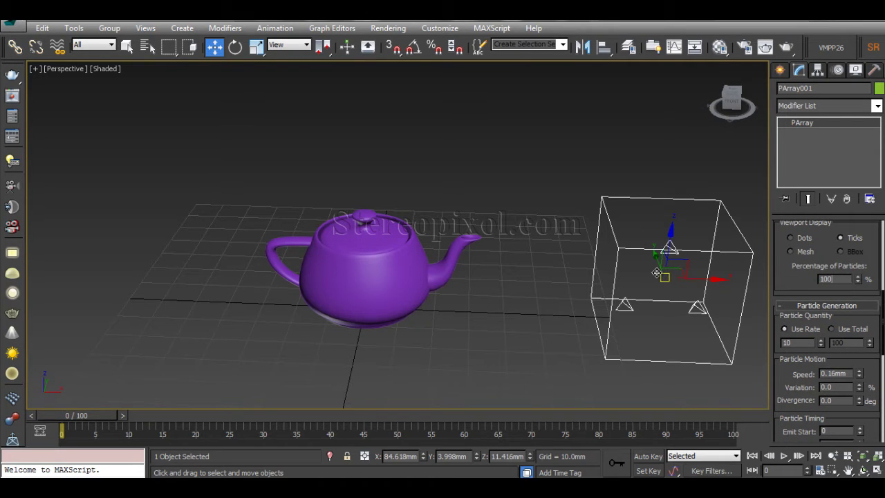
click(797, 343)
alt+middle_drag(464, 267, 490, 300)
drag(788, 386, 784, 315)
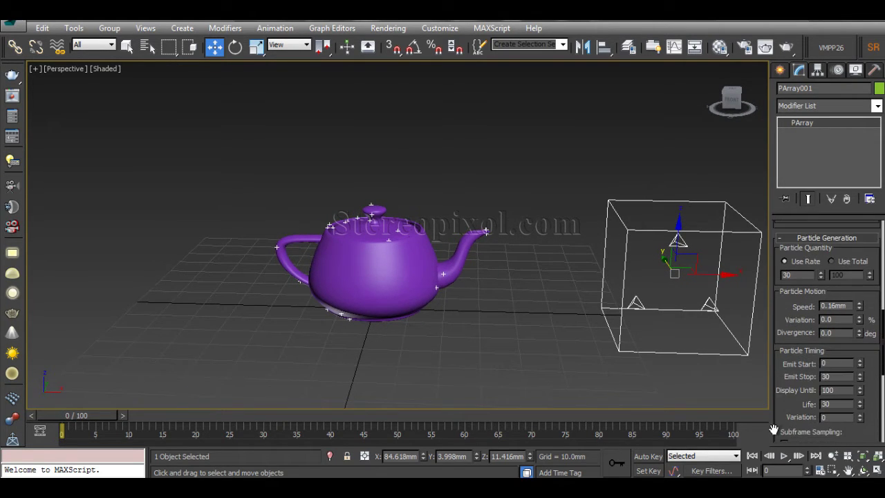
Step: Play the denser emission, stop at frame 21, and scrub to frame 34
click(785, 457)
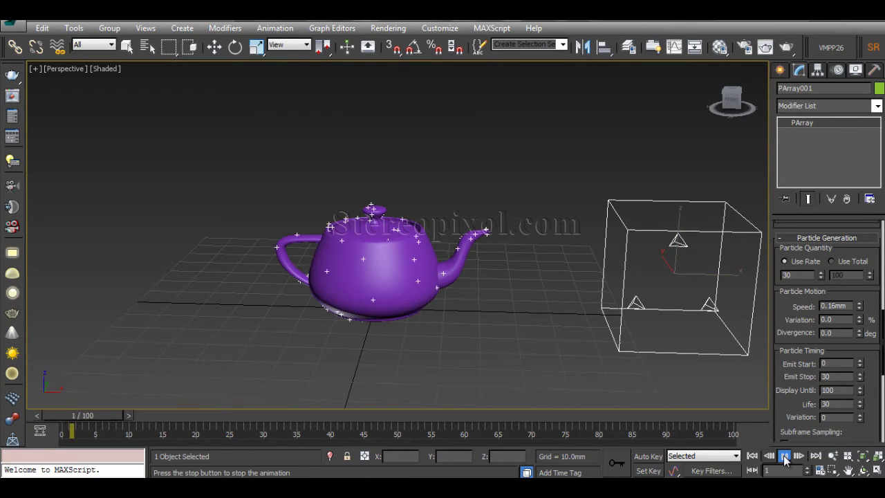
alt+middle_drag(436, 304, 526, 339)
key(w)
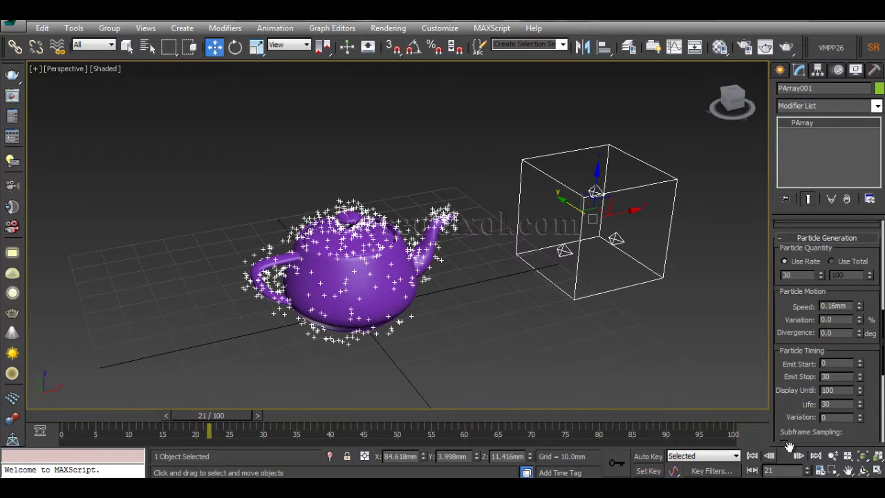
click(785, 454)
drag(209, 414, 295, 421)
key(w)
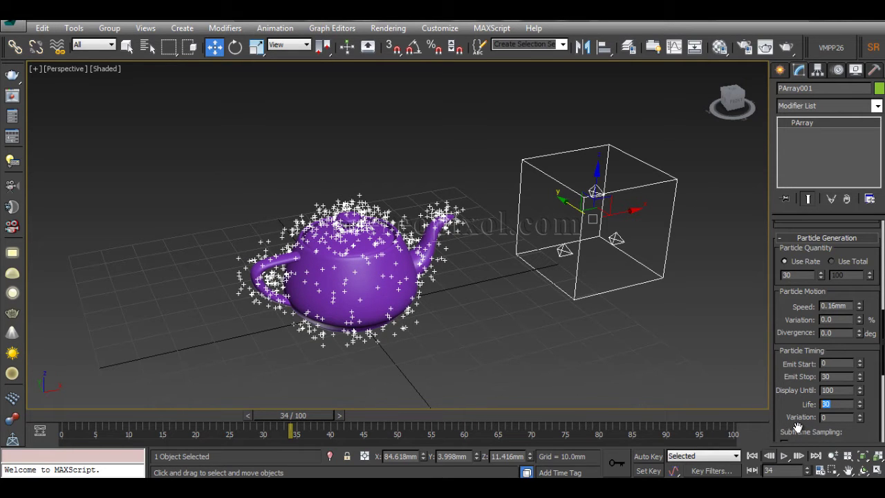
Step: Try a 100-frame particle Life and scrub the timeline to see longer-lived particles
key(Return)
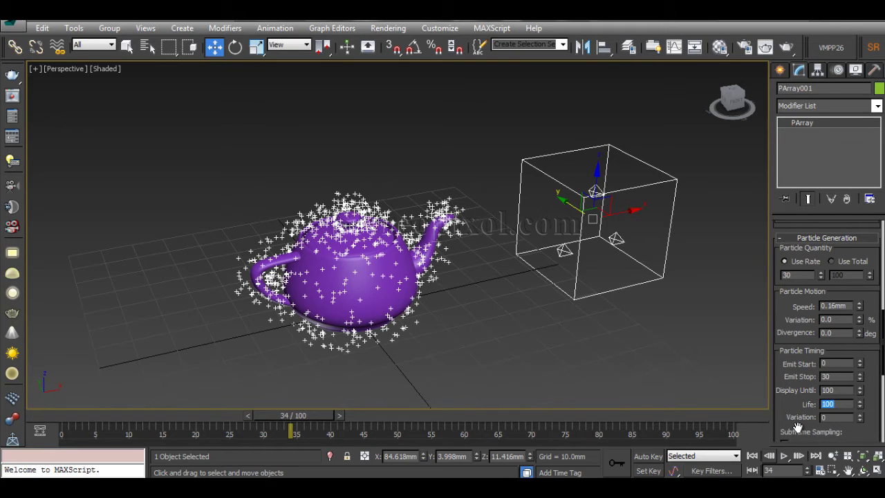
mouse_move(285, 422)
mouse_down()
mouse_move(82, 420)
mouse_move(690, 428)
mouse_move(104, 423)
mouse_move(532, 399)
mouse_move(219, 385)
mouse_move(341, 399)
mouse_move(753, 410)
mouse_move(297, 415)
mouse_up()
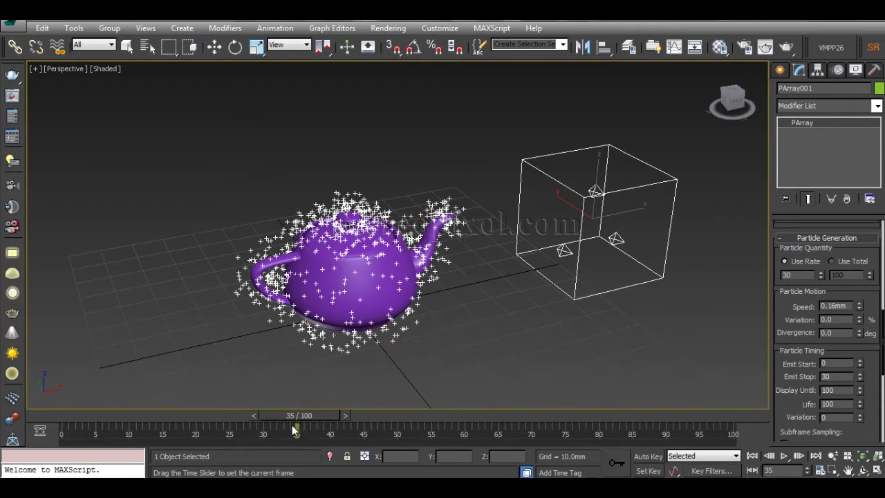
key(w)
Step: Set Life back to 30 and Emit Stop to 100, then play the animation
double_click(839, 404)
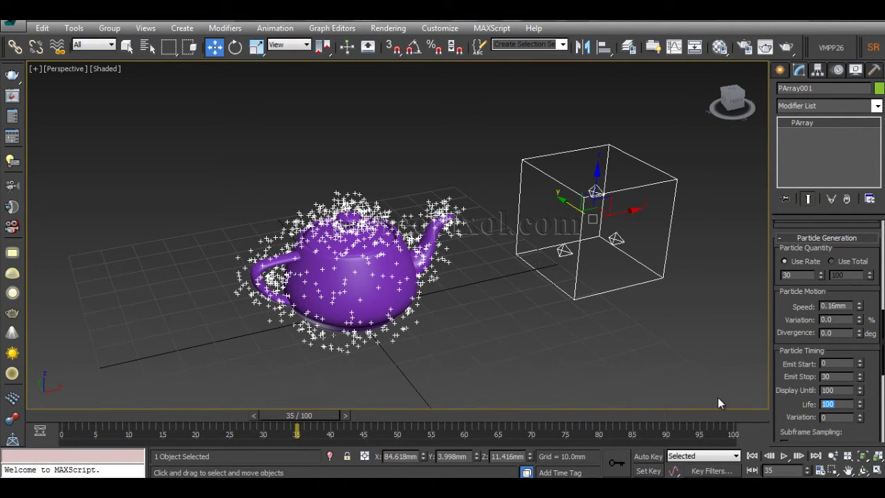
key(Return)
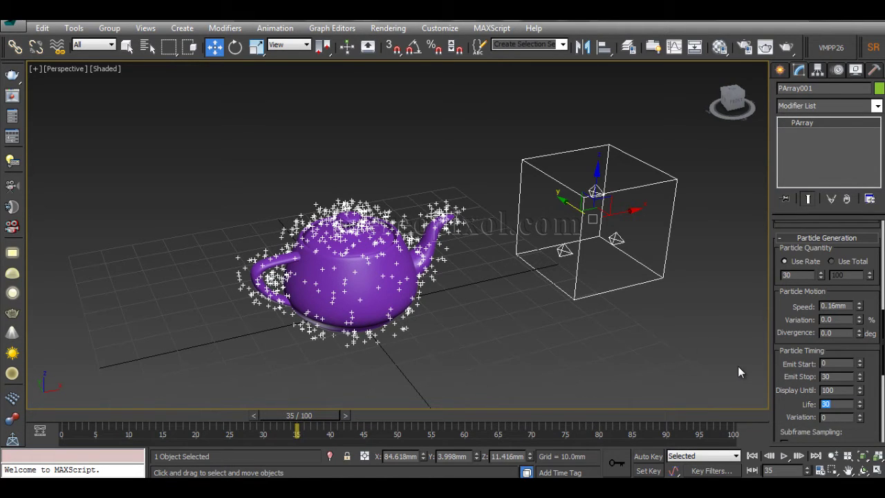
click(833, 378)
key(Return)
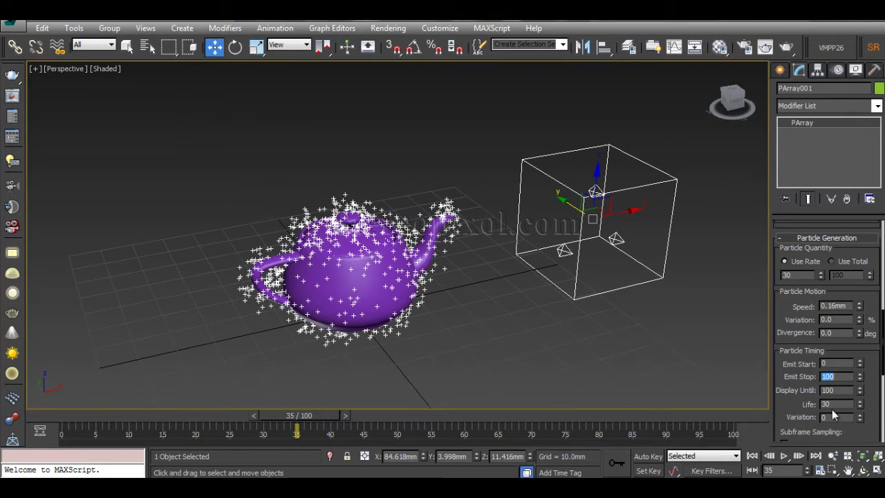
click(785, 457)
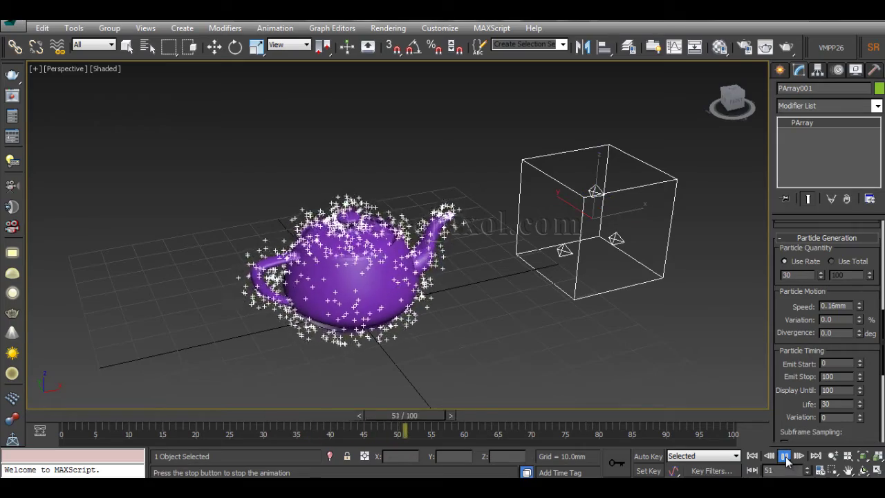
Step: Orbit and pan around the playing particles, stopping playback at frame 68
alt+middle_drag(429, 276, 469, 354)
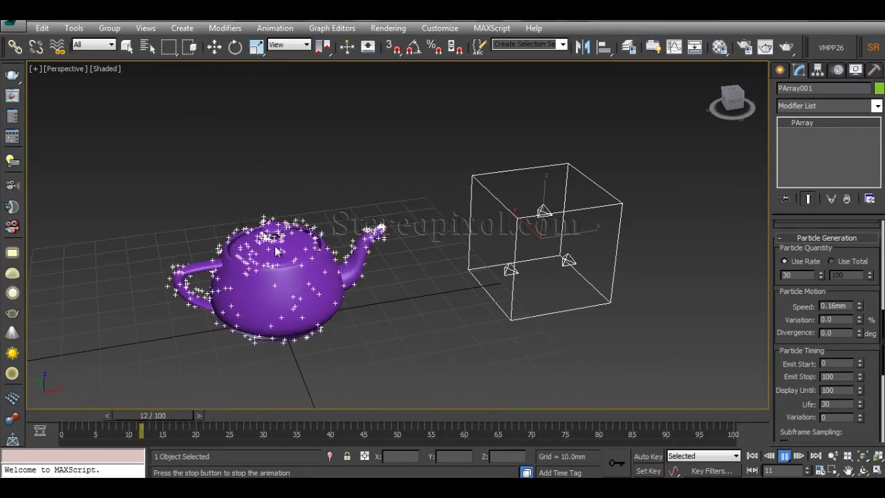
middle_drag(349, 296, 432, 316)
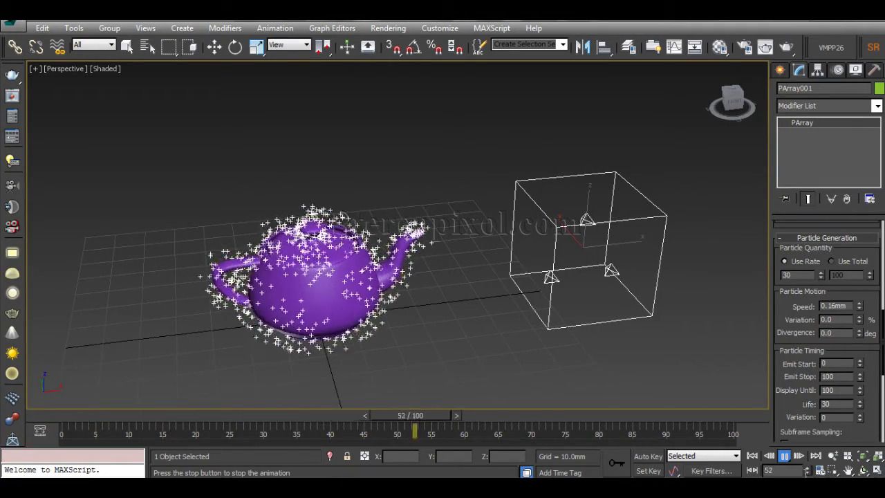
key(w)
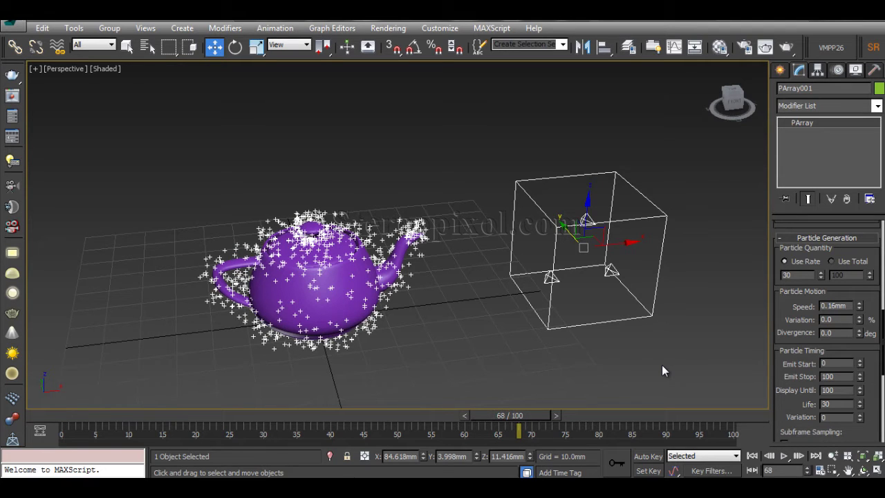
middle_drag(662, 365, 615, 359)
scroll(614, 359, up, 3)
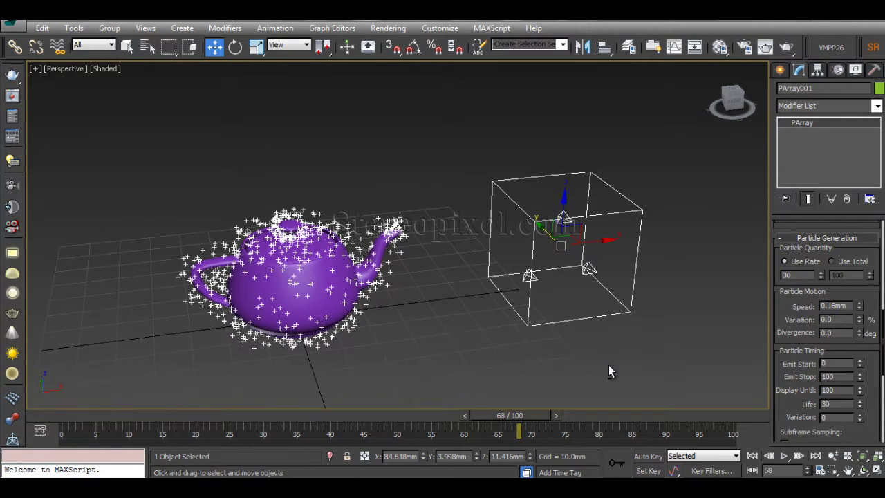
scroll(605, 342, up, 1)
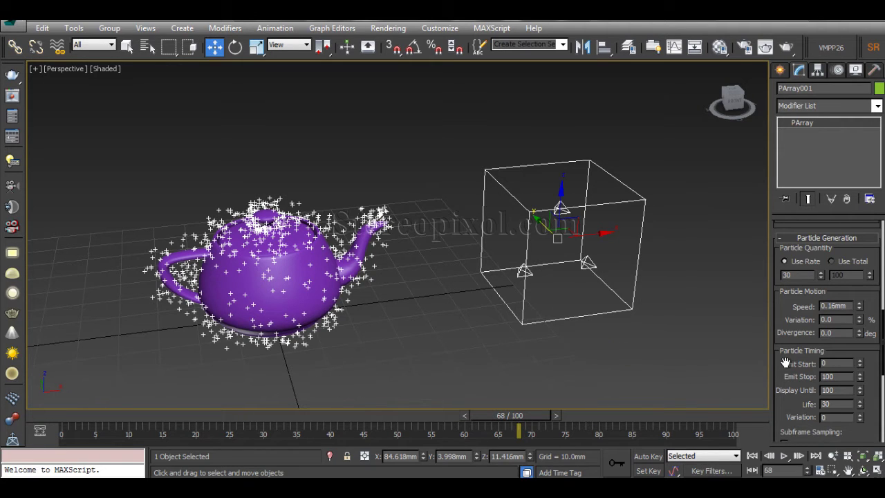
drag(785, 363, 792, 231)
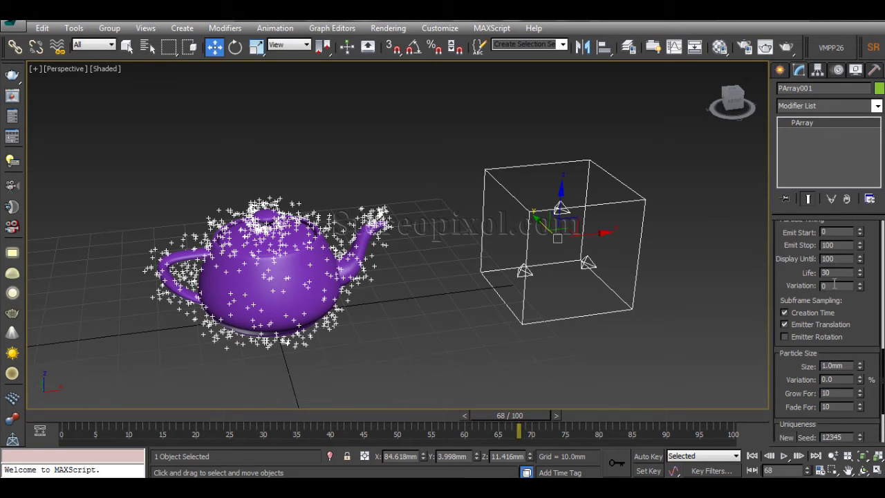
drag(819, 280, 829, 331)
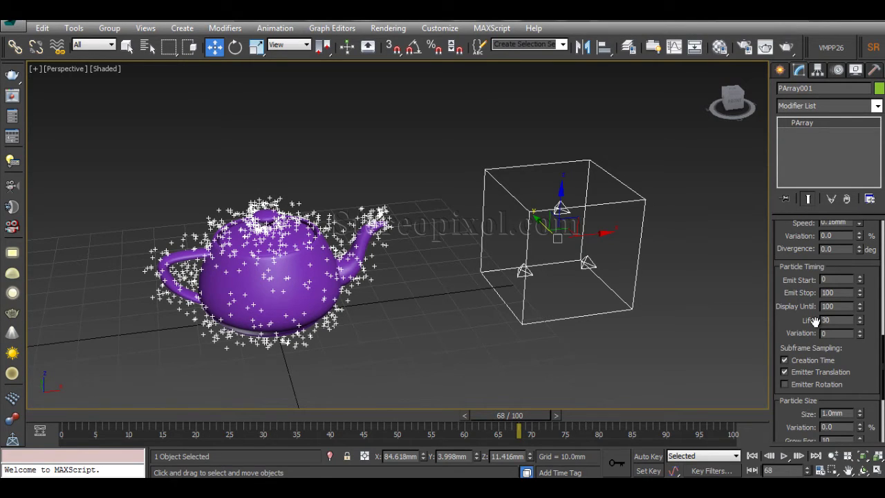
drag(792, 317, 792, 339)
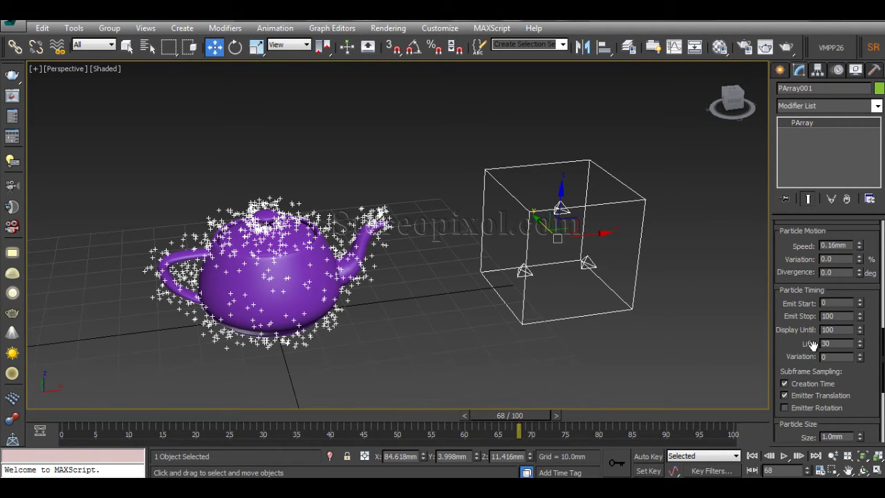
drag(776, 346, 786, 324)
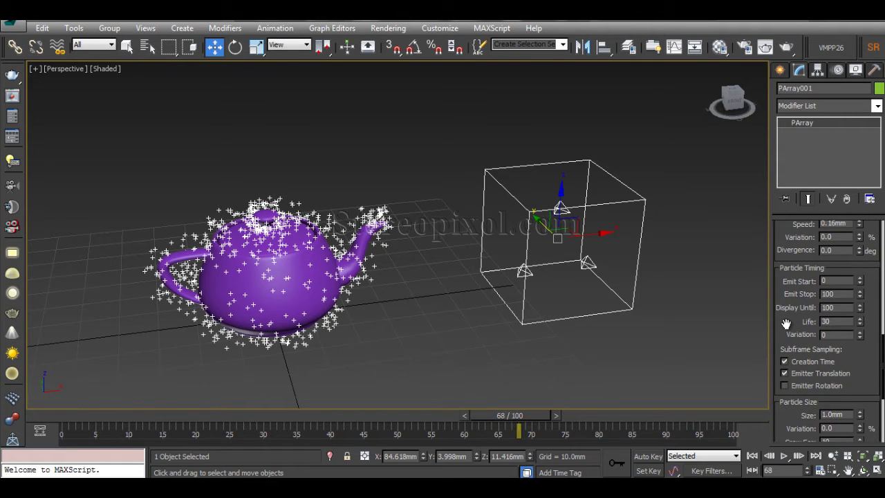
drag(869, 386, 876, 284)
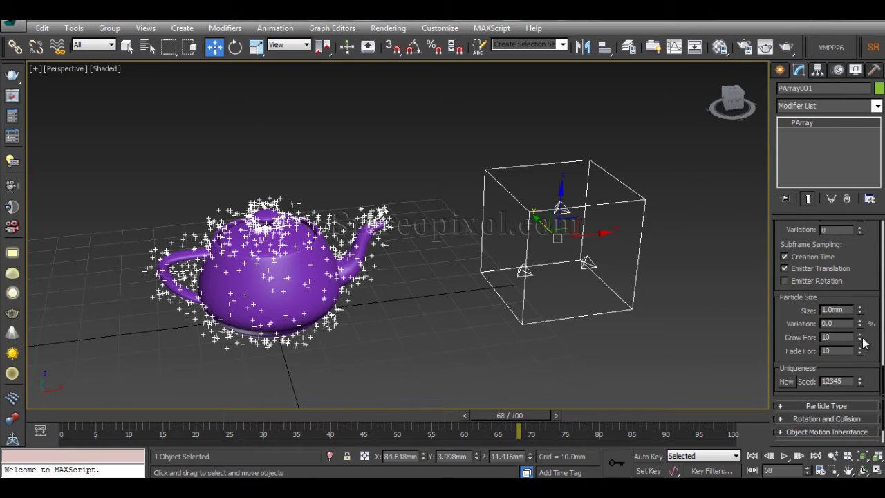
drag(780, 342, 781, 323)
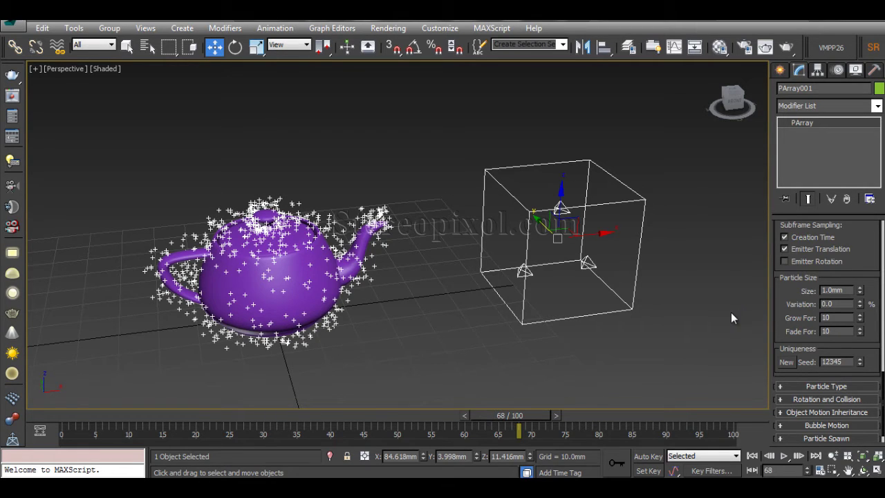
click(786, 47)
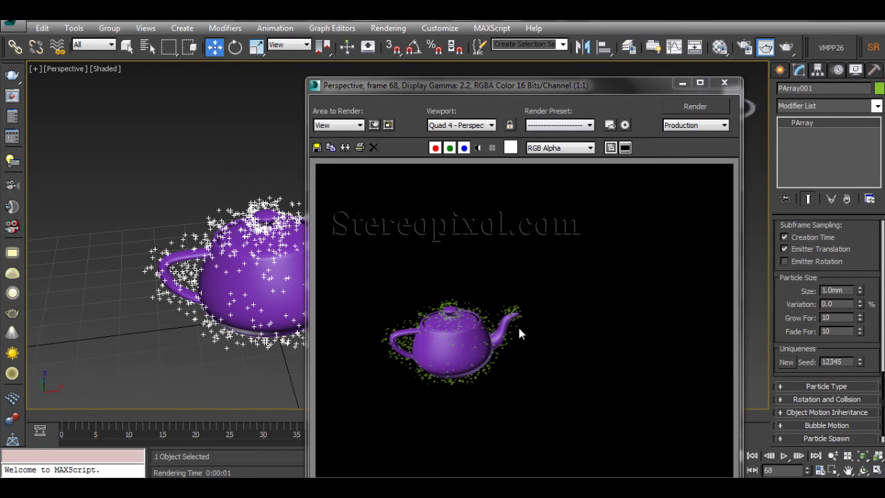
click(724, 83)
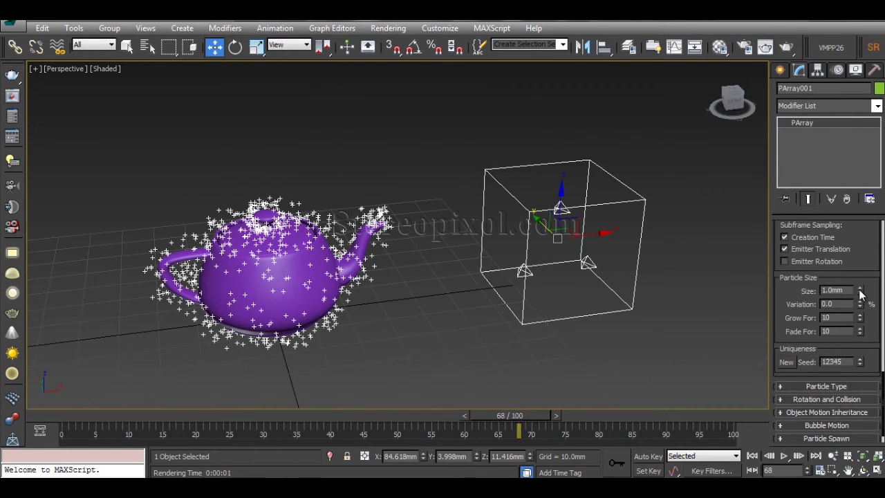
drag(861, 291, 864, 221)
text(1)
key(Return)
scroll(871, 291, up, 5)
scroll(870, 335, up, 3)
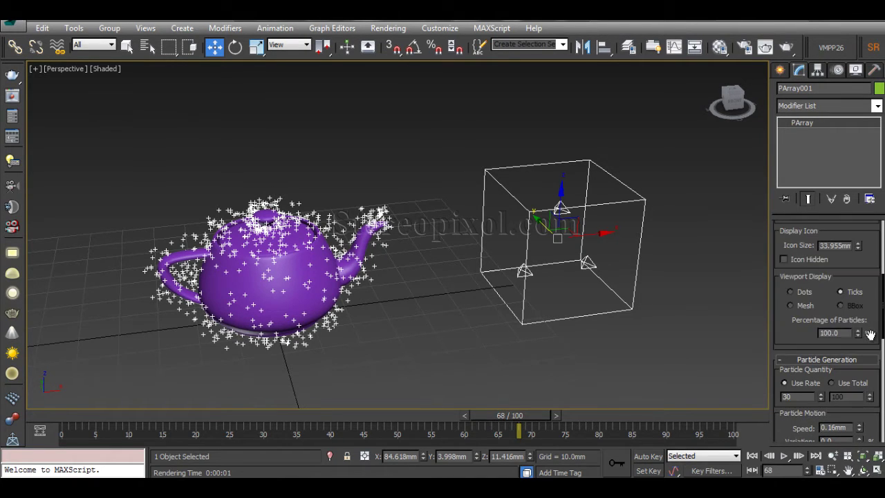
Step: Switch PArray001's viewport display to Mesh and orbit to look down on the teapot
click(792, 306)
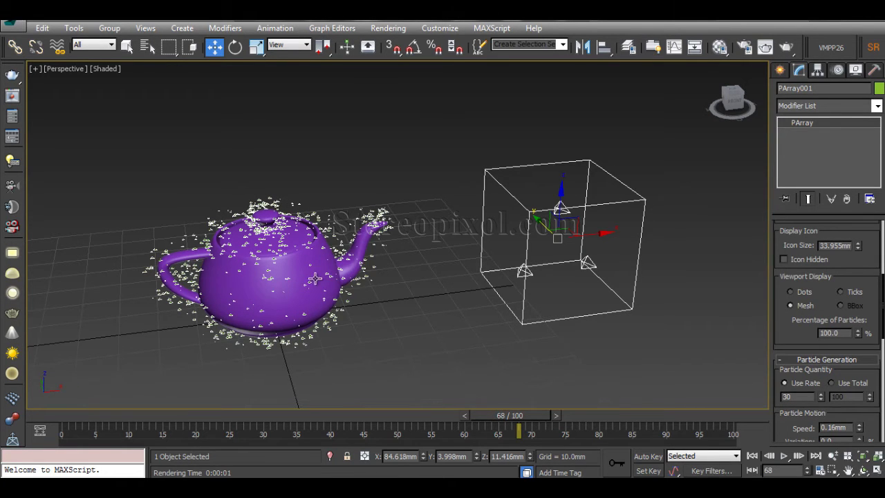
scroll(423, 302, up, 5)
alt+middle_drag(428, 313, 382, 279)
scroll(778, 342, down, 5)
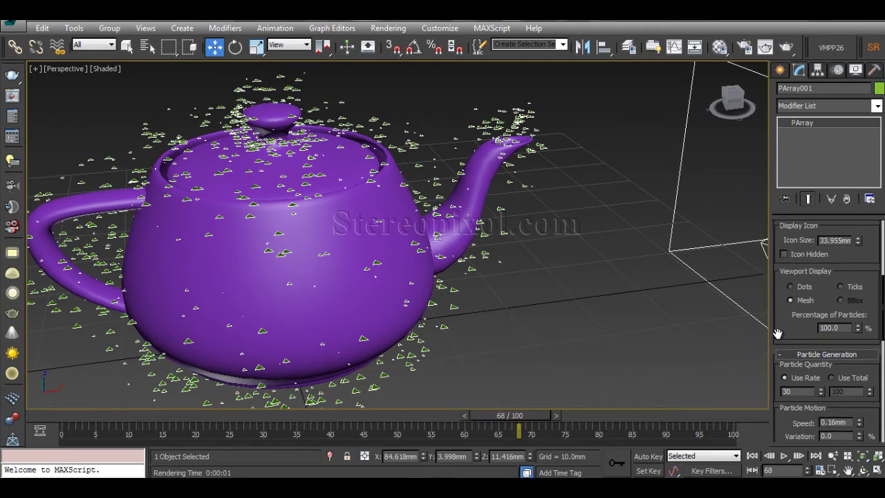
scroll(820, 363, down, 4)
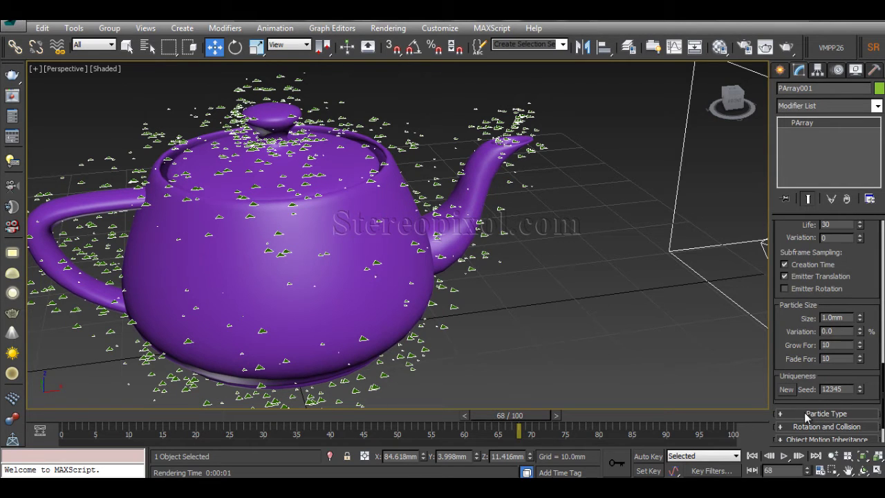
Step: Keep the viewport Particle Size at 1.0mm
click(807, 414)
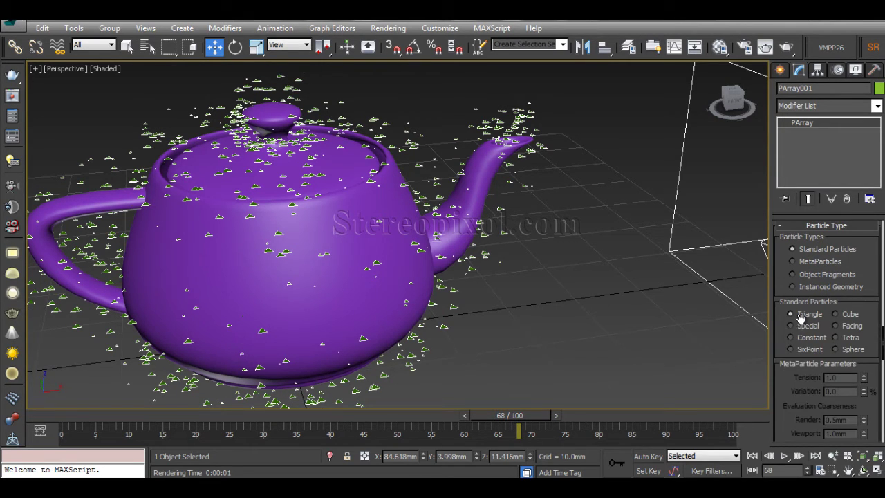
click(796, 226)
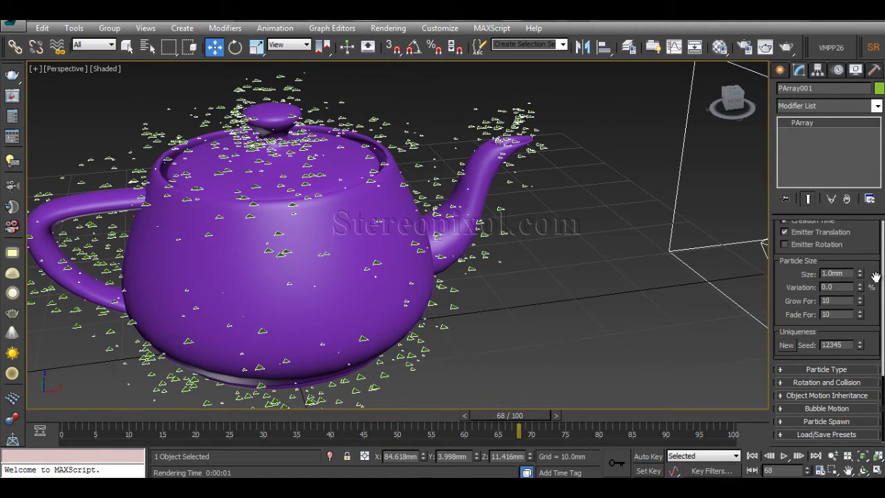
drag(877, 227, 862, 378)
scroll(858, 377, down, 1)
click(861, 374)
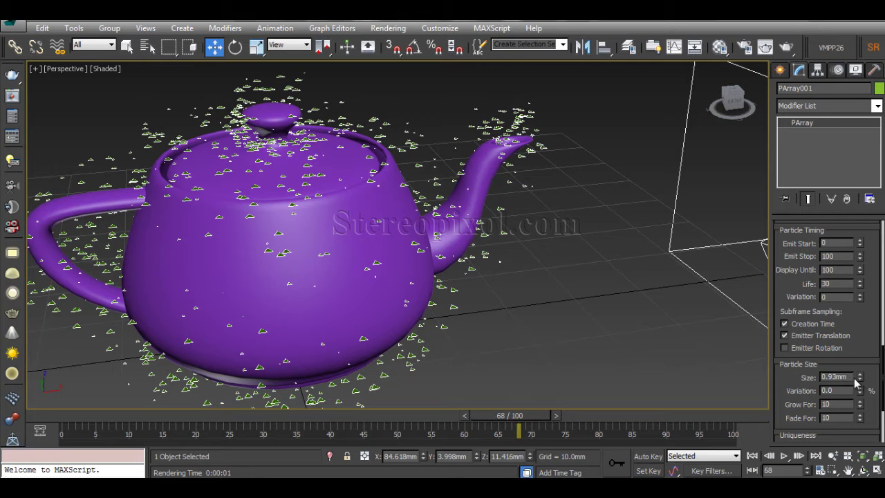
drag(848, 376, 770, 371)
text(1)
key(Return)
scroll(866, 325, up, 1)
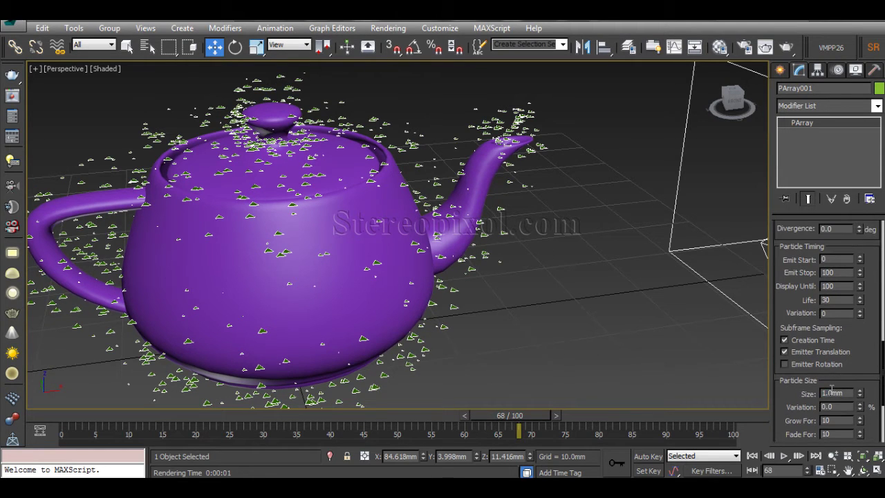
scroll(870, 283, up, 8)
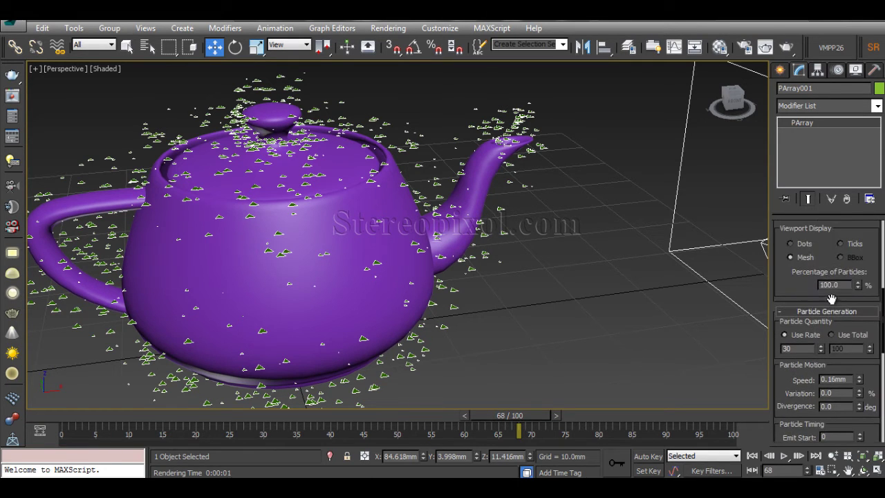
Step: Switch the viewport particle display back to Ticks
click(843, 303)
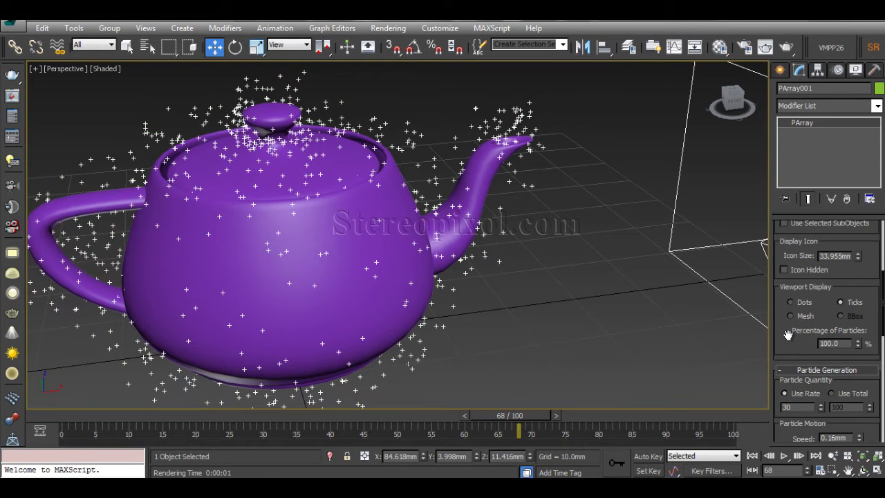
scroll(801, 332, down, 10)
scroll(802, 331, down, 10)
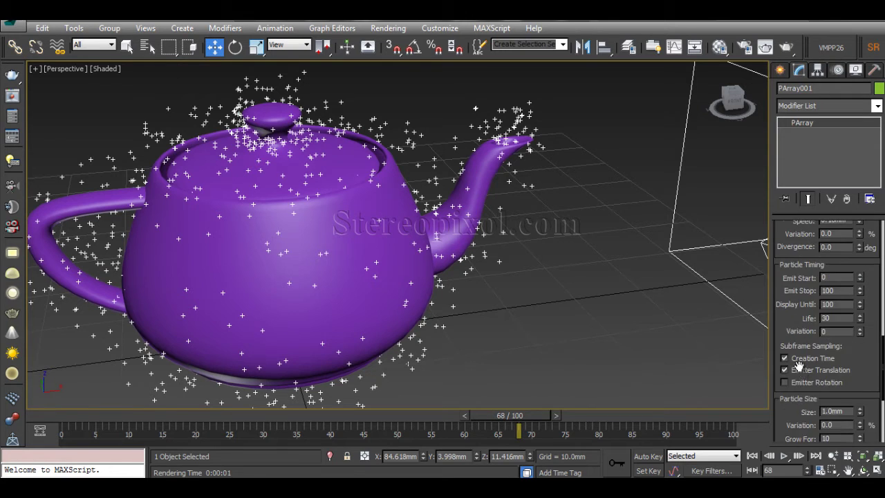
scroll(801, 369, down, 2)
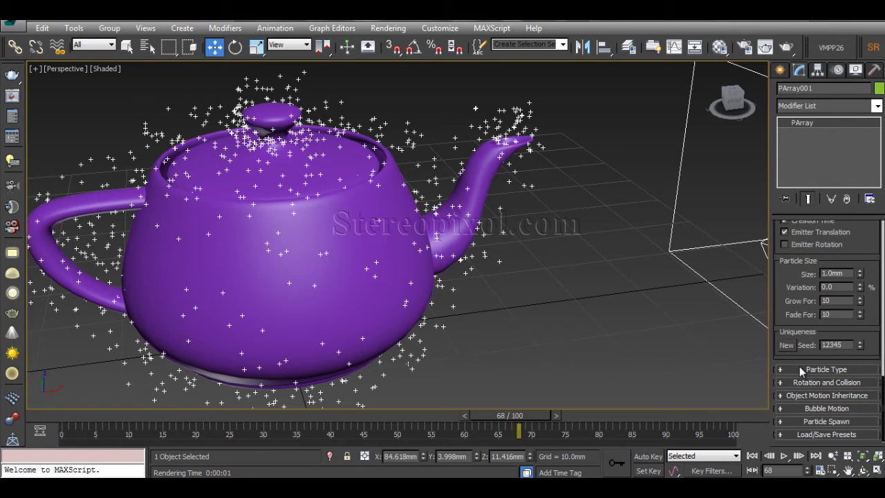
scroll(482, 288, down, 5)
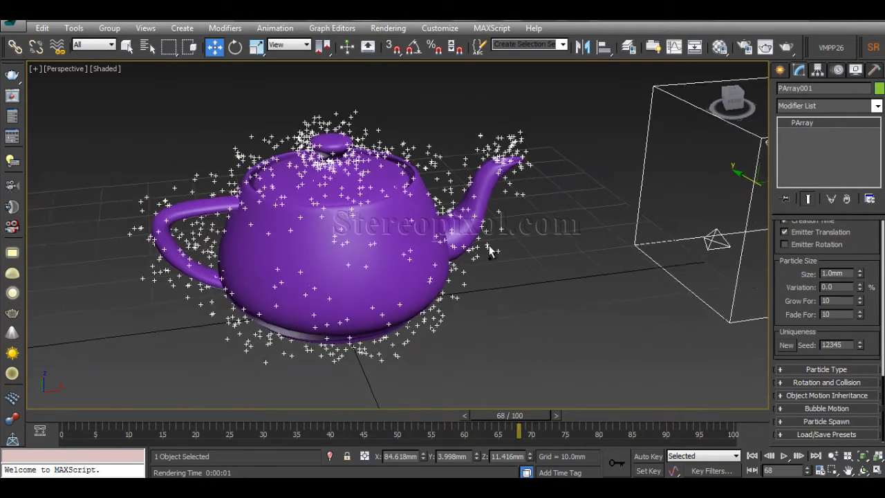
alt+middle_drag(482, 289, 449, 294)
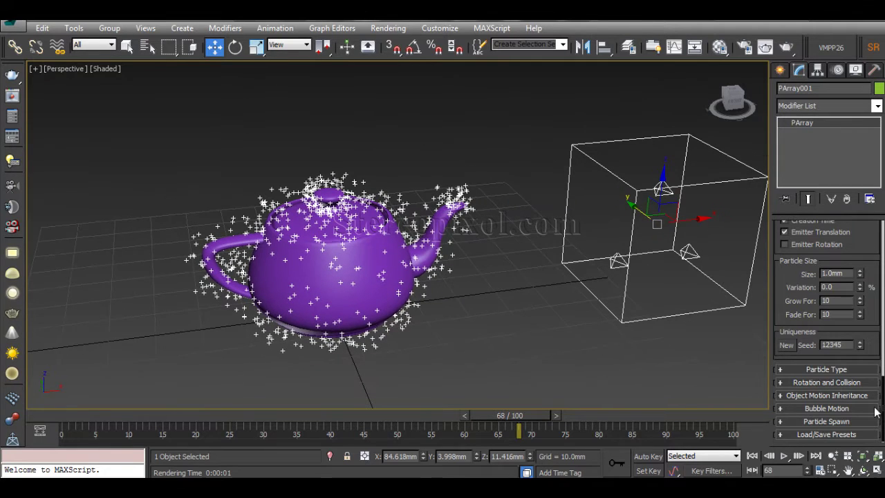
Step: Enlarge the particles to about 5mm and test-render the frame
drag(860, 272, 865, 275)
click(785, 48)
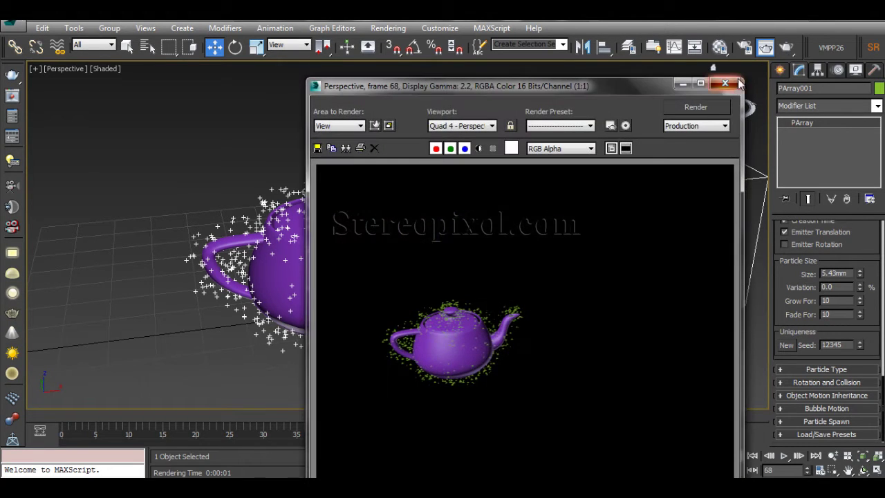
click(697, 108)
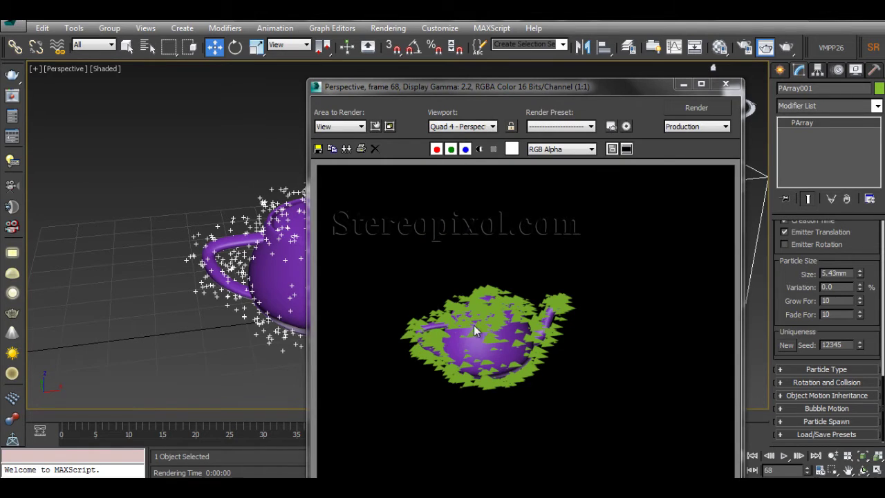
click(725, 84)
Step: Reset the particle size to 1.0mm and orbit to look down on the teapot
drag(849, 273, 776, 273)
text(1)
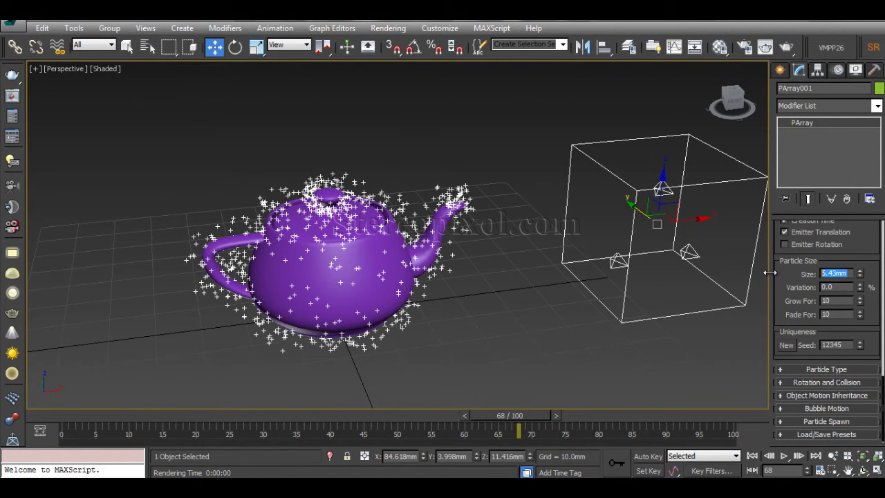
key(Return)
drag(786, 277, 784, 273)
alt+middle_drag(427, 300, 313, 278)
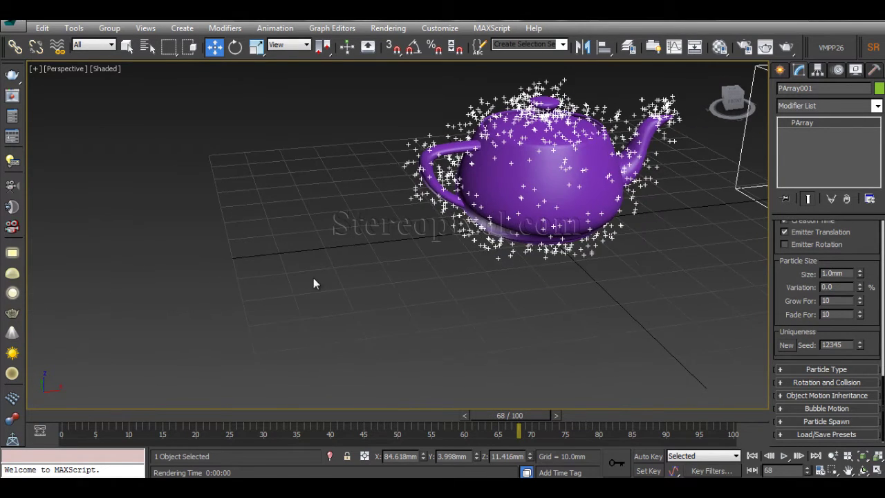
Step: Draw a pink Standard Primitives plane to the left of the teapot
scroll(371, 280, down, 4)
middle_drag(371, 280, 387, 312)
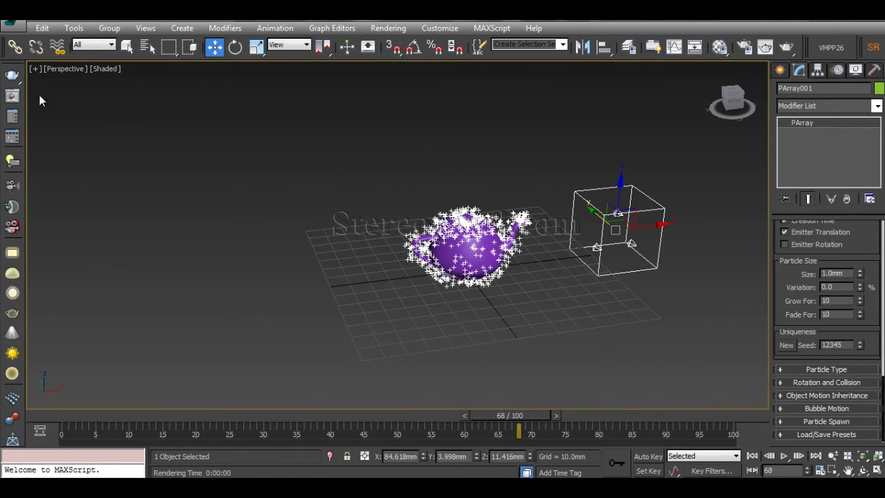
click(780, 70)
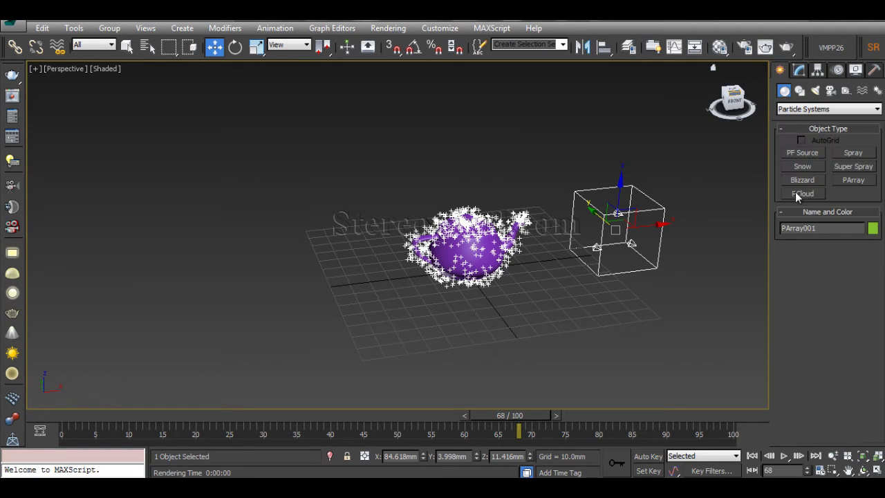
click(787, 111)
click(790, 120)
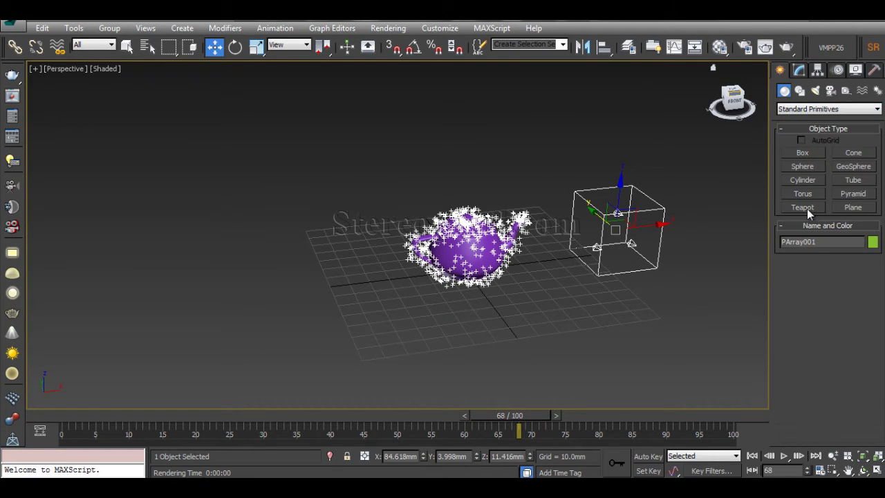
click(855, 209)
drag(245, 353, 237, 352)
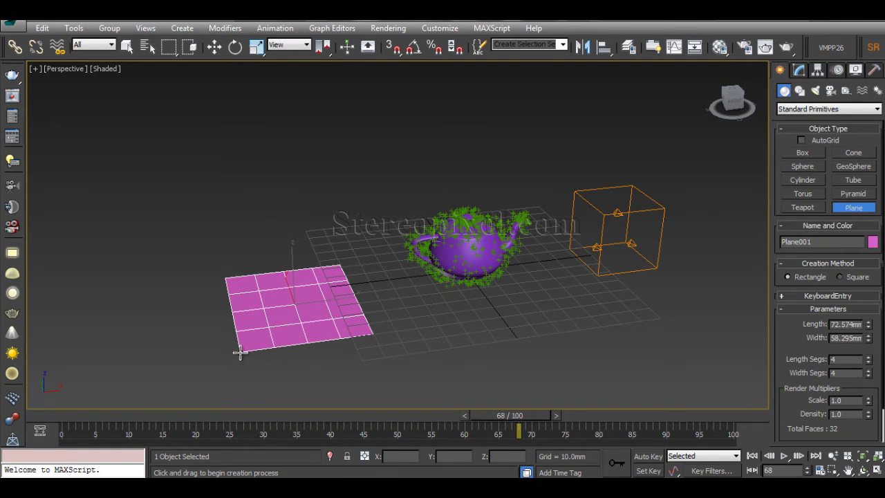
key(w)
Step: Click empty viewport space to deselect everything
alt+middle_drag(433, 318, 451, 329)
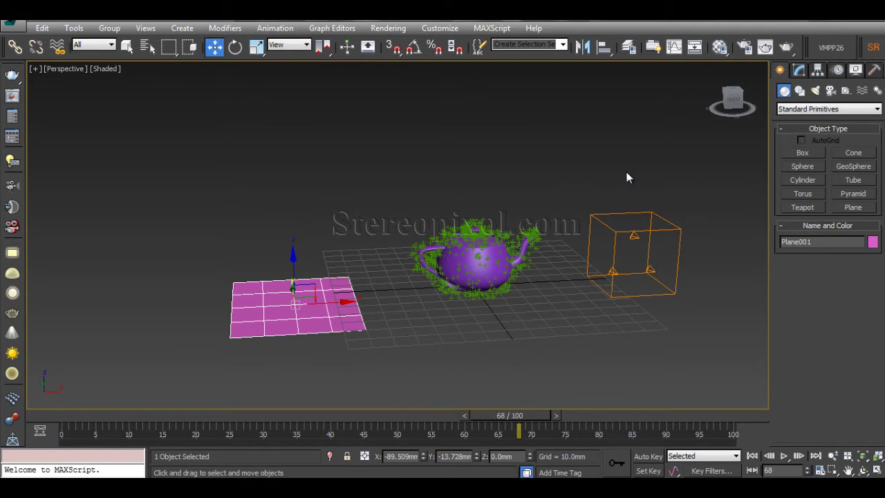
click(654, 239)
click(619, 330)
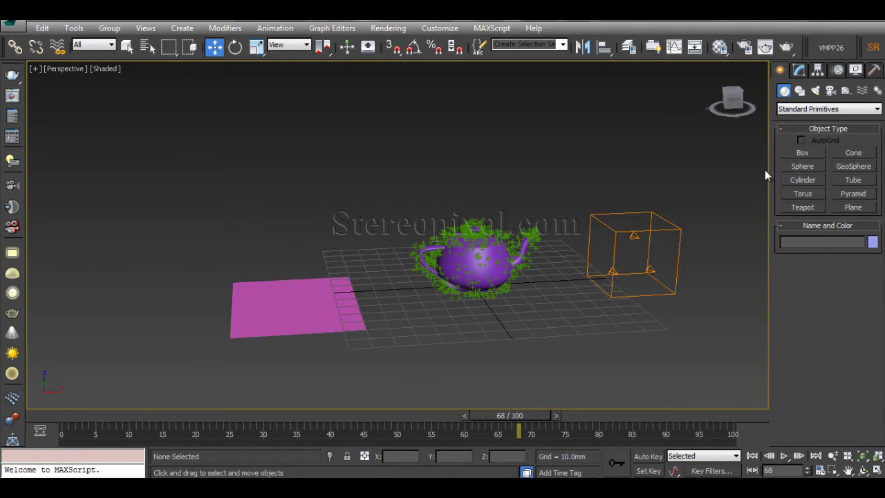
Step: Draw a new PArray emitter below the purple teapot
click(805, 108)
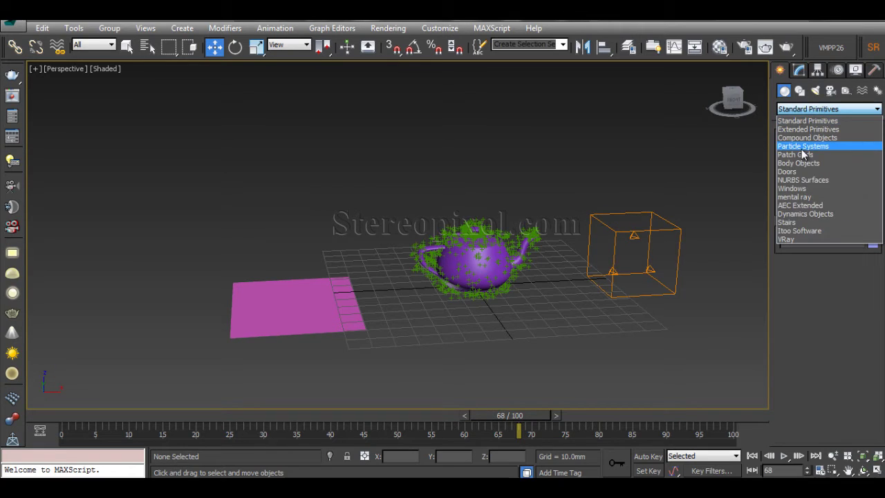
click(804, 146)
click(853, 180)
drag(468, 306, 390, 341)
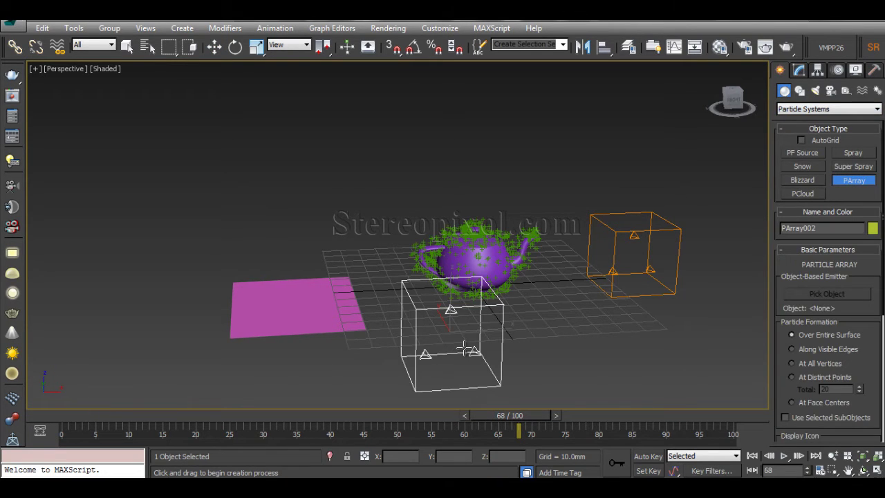
right_click(390, 341)
Step: Pick the pink plane as PArray002's emitter object
click(798, 69)
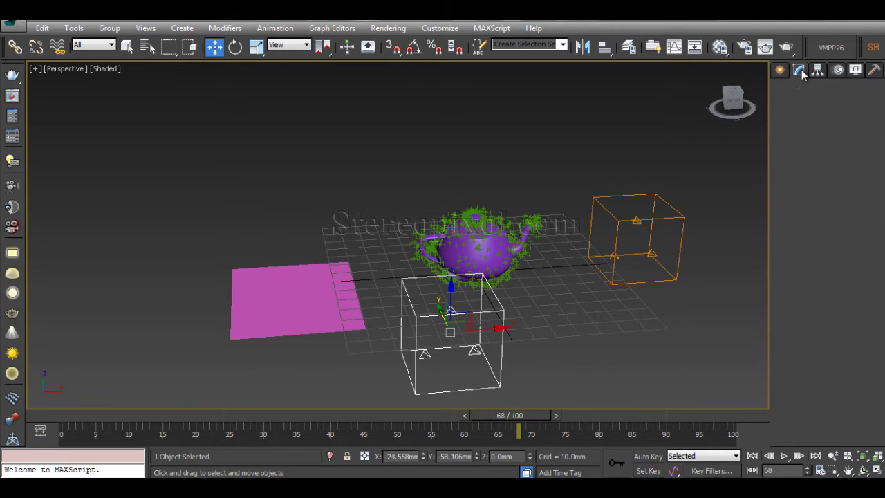
scroll(861, 271, up, 5)
scroll(861, 271, up, 5)
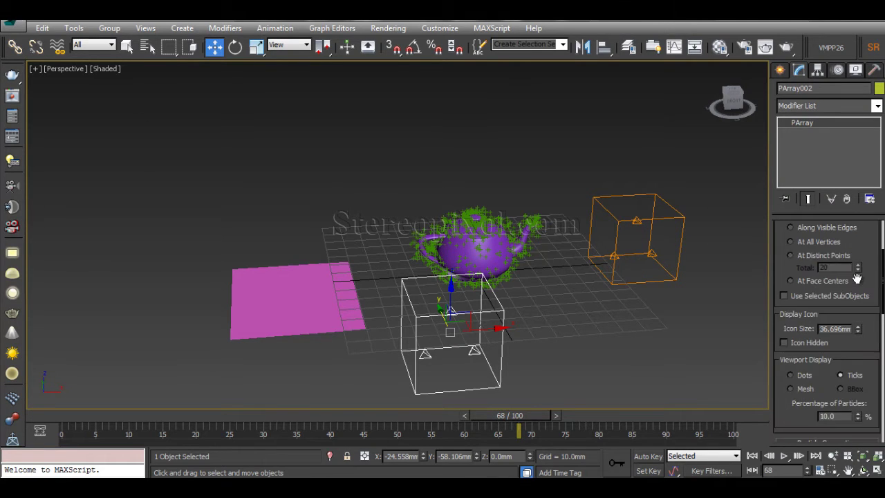
click(837, 273)
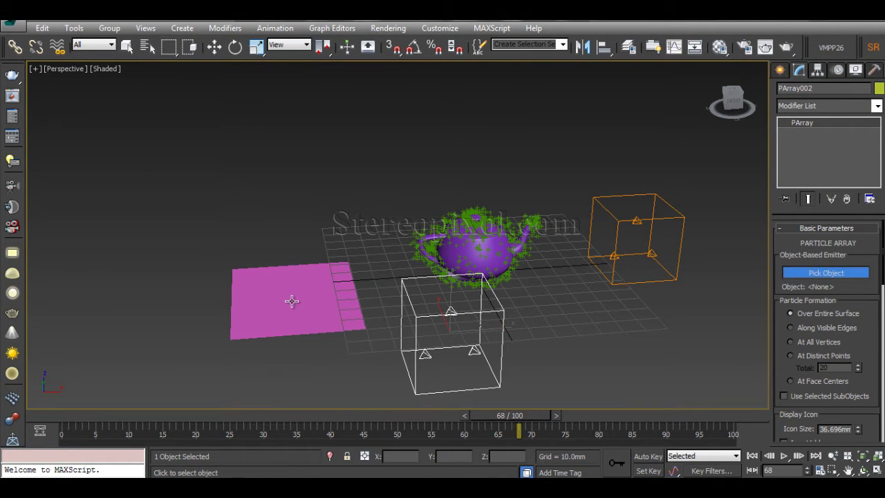
click(291, 304)
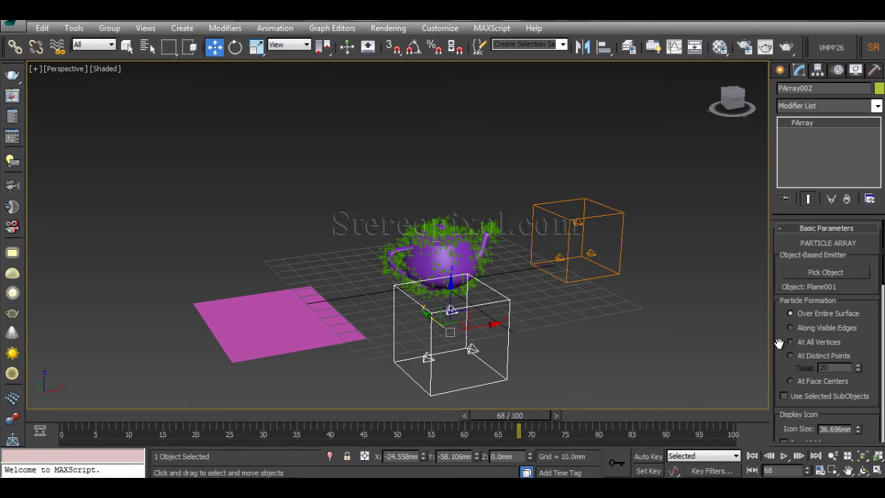
Step: Review PArray002's Particle Generation and Particle Type rollouts
scroll(785, 344, down, 2)
scroll(788, 352, down, 5)
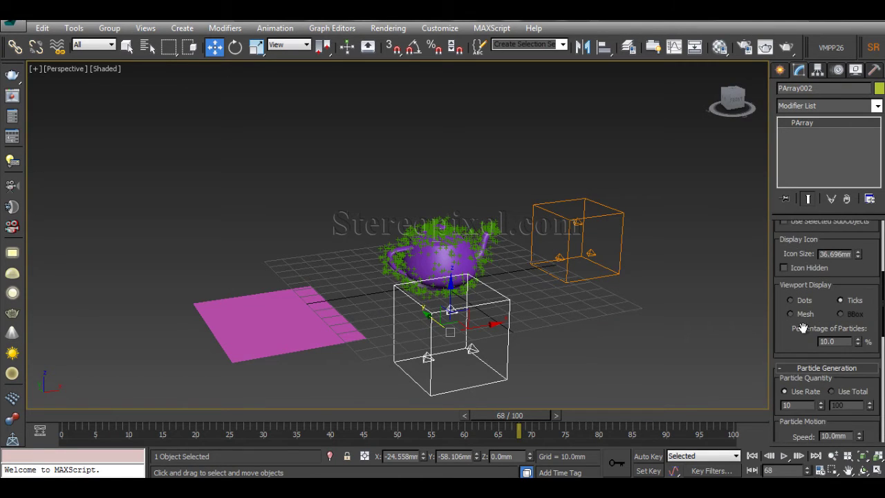
drag(791, 344, 791, 336)
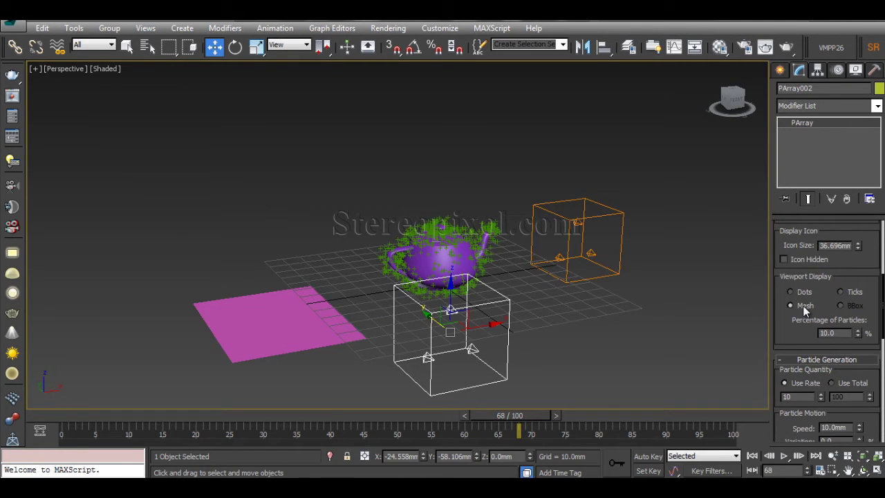
scroll(789, 351, down, 5)
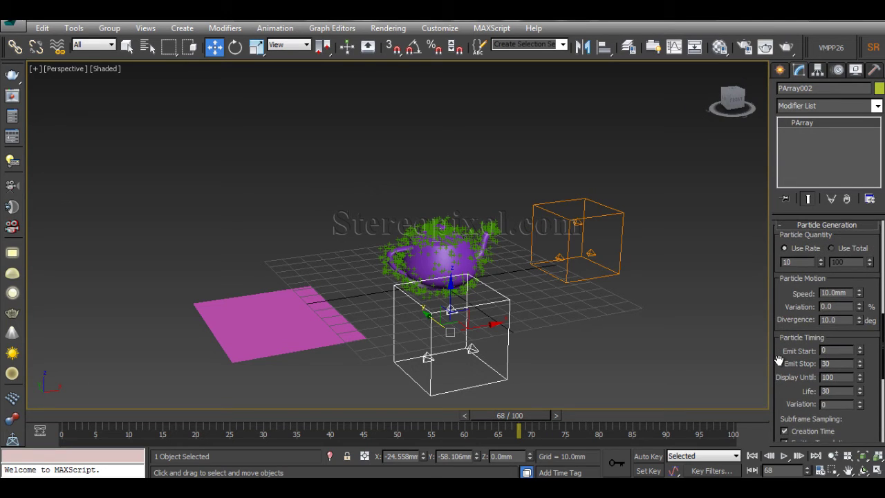
drag(781, 362, 782, 368)
scroll(783, 368, down, 3)
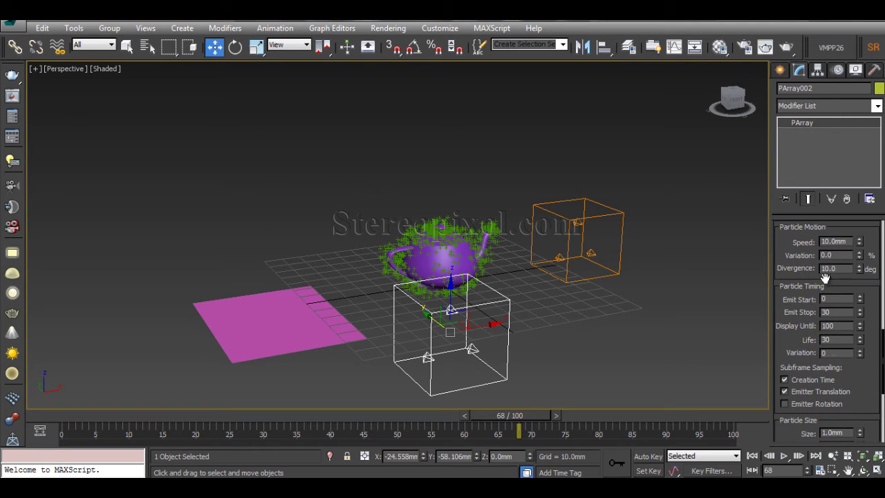
scroll(785, 346, down, 4)
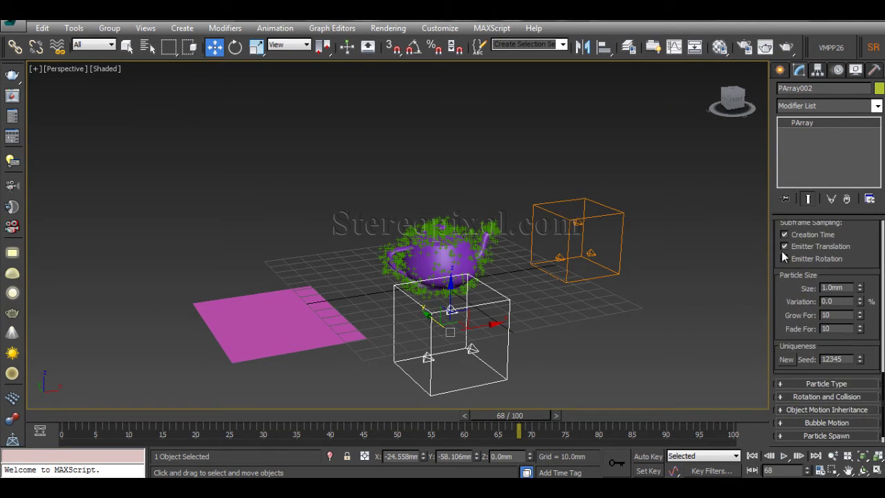
scroll(780, 258, up, 8)
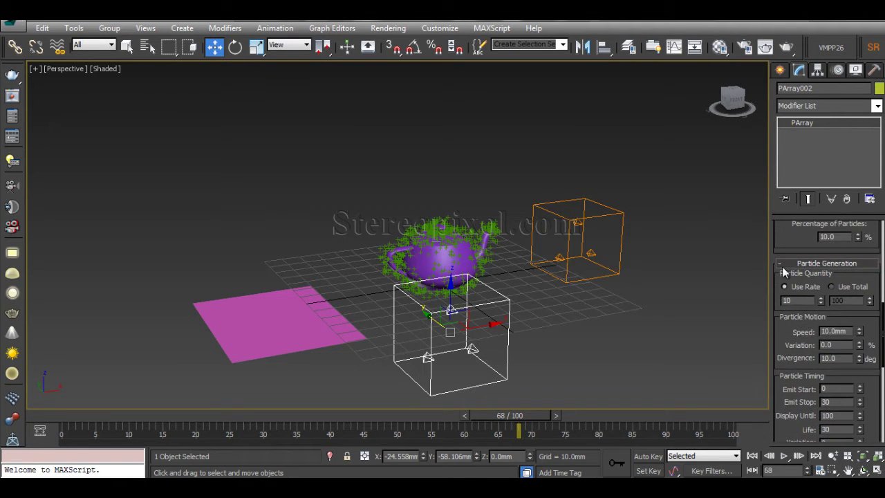
click(781, 263)
click(792, 370)
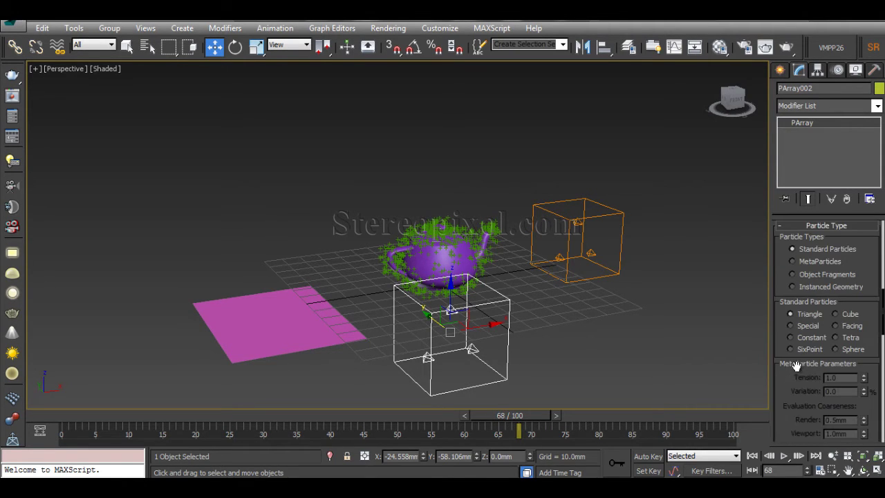
scroll(796, 365, up, 3)
click(800, 302)
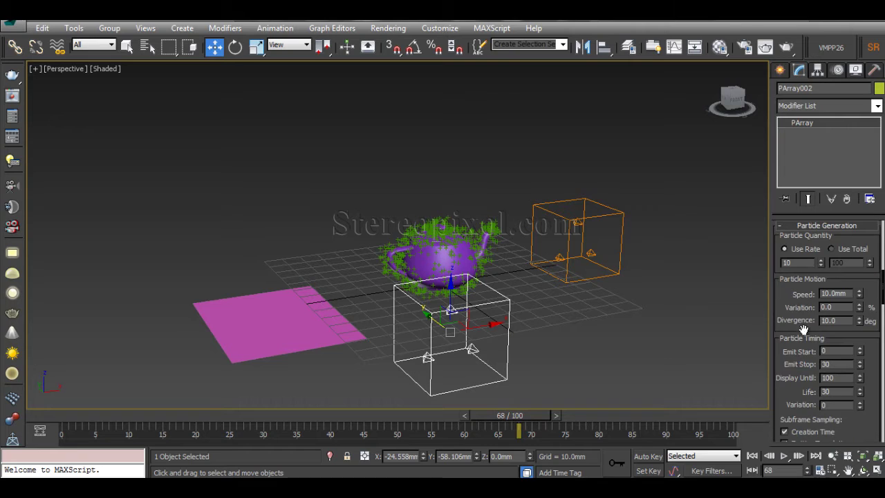
scroll(851, 332, down, 1)
Step: Set PArray002's Emit Stop and Life to 100
drag(855, 338, 682, 324)
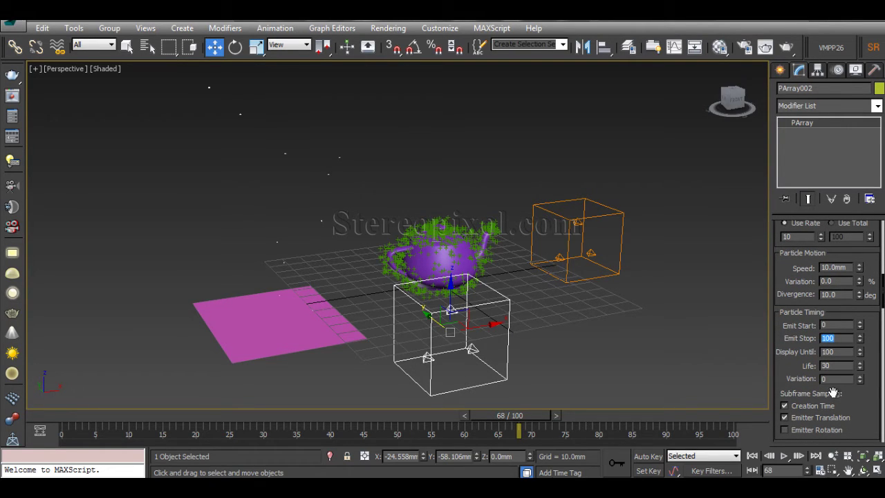
drag(788, 376, 826, 321)
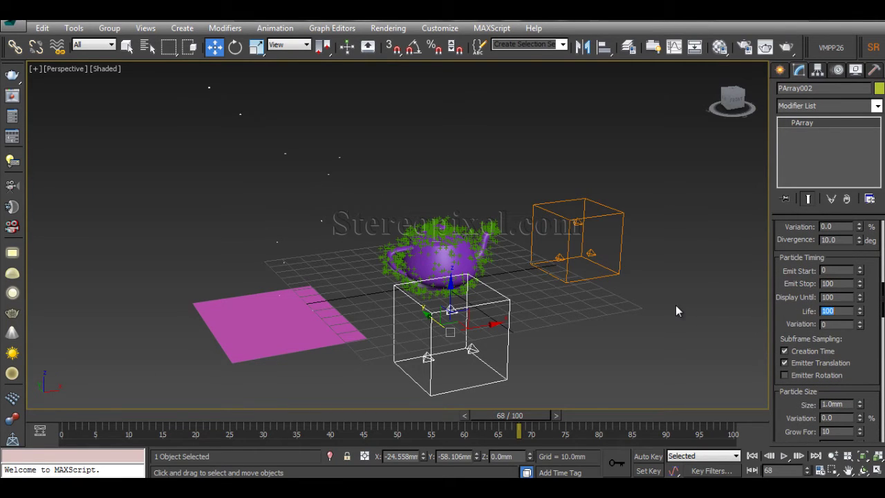
drag(846, 365, 854, 233)
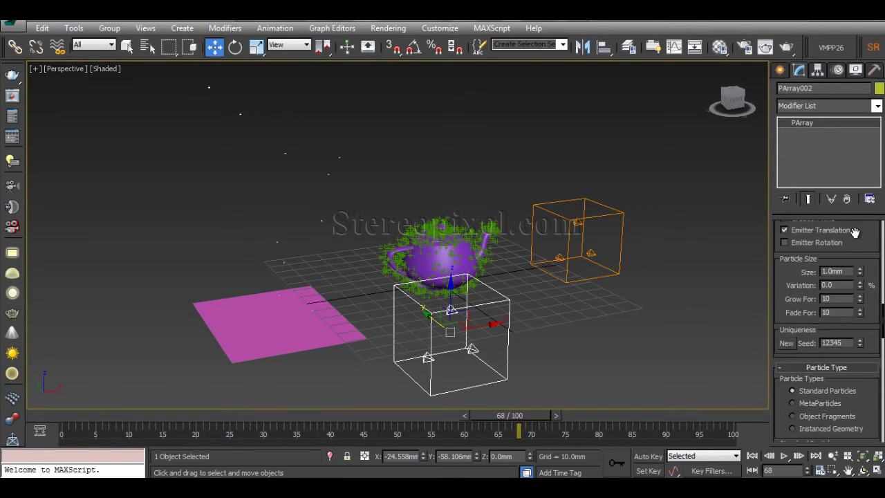
Step: Set Particle Size to 10mm and orbit to a low side-on view
click(845, 272)
text(10)
key(Return)
alt+middle_drag(199, 294, 356, 273)
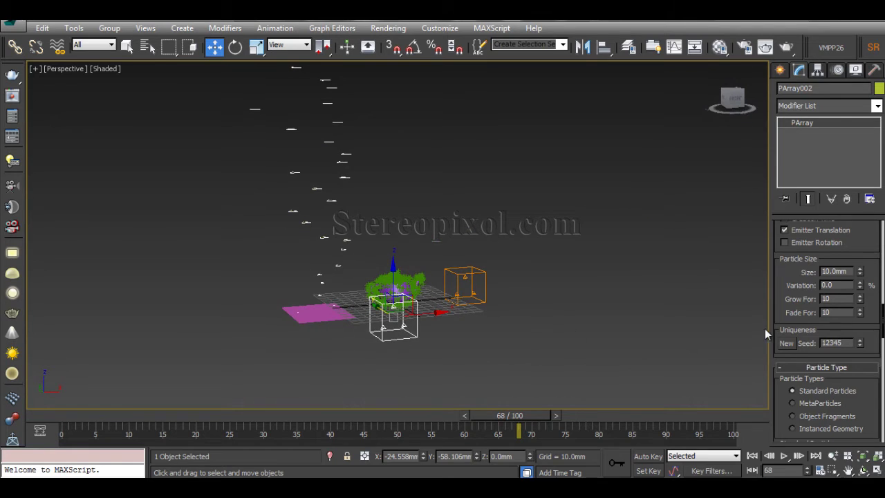
drag(789, 312, 787, 179)
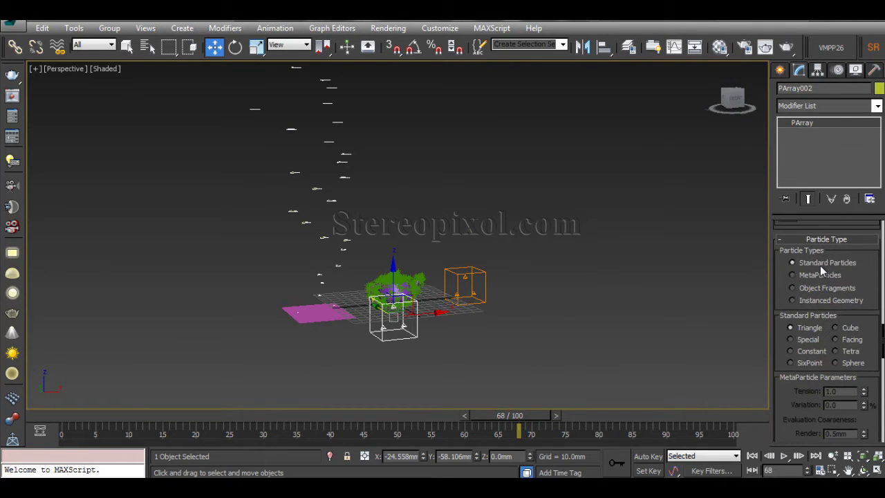
Step: Make PArray002's standard particles cubes instead of triangles
click(850, 328)
middle_drag(403, 211, 411, 336)
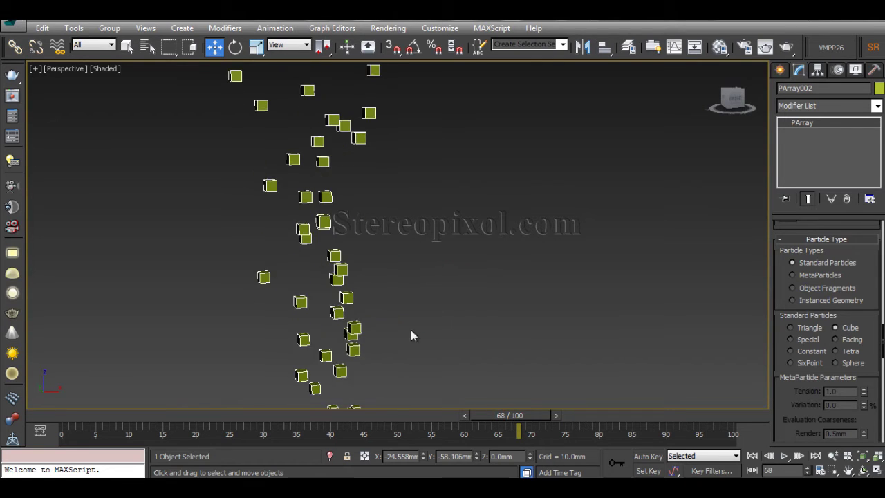
scroll(424, 252, down, 6)
scroll(429, 284, up, 3)
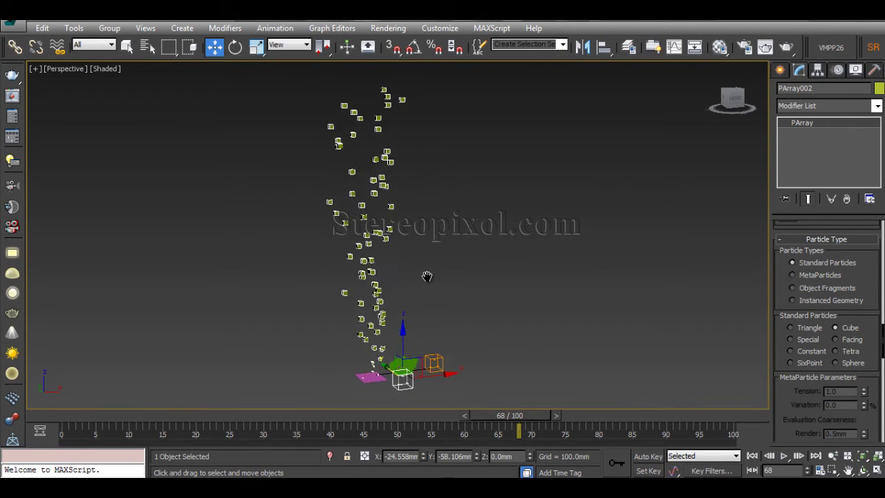
scroll(787, 297, up, 5)
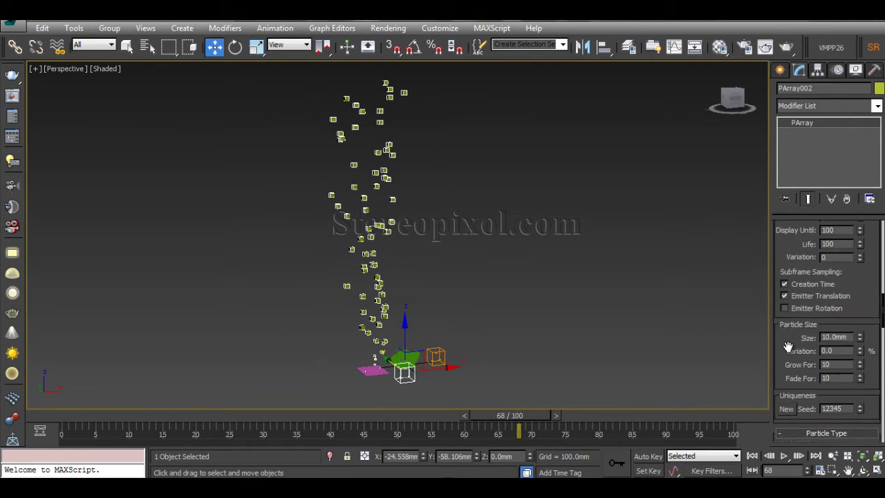
scroll(784, 276, up, 3)
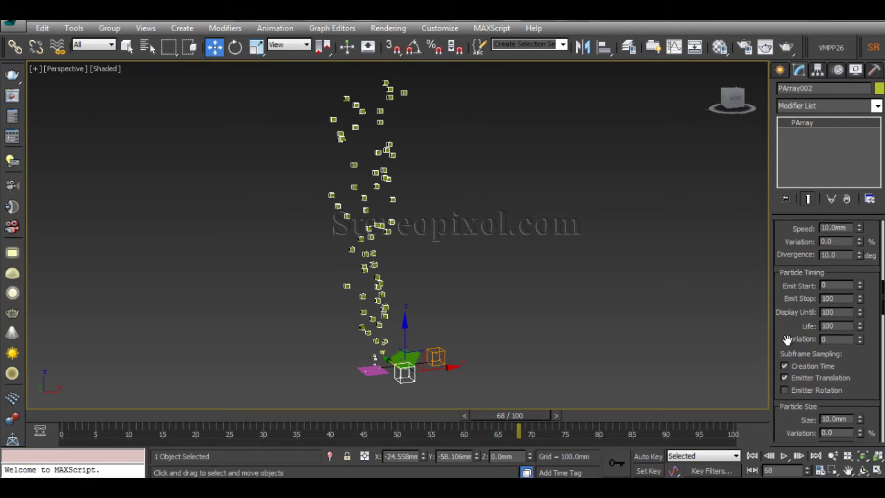
Step: Cut the particle Life to 30 frames and frame the rising particle stream
double_click(835, 327)
text(30)
key(Return)
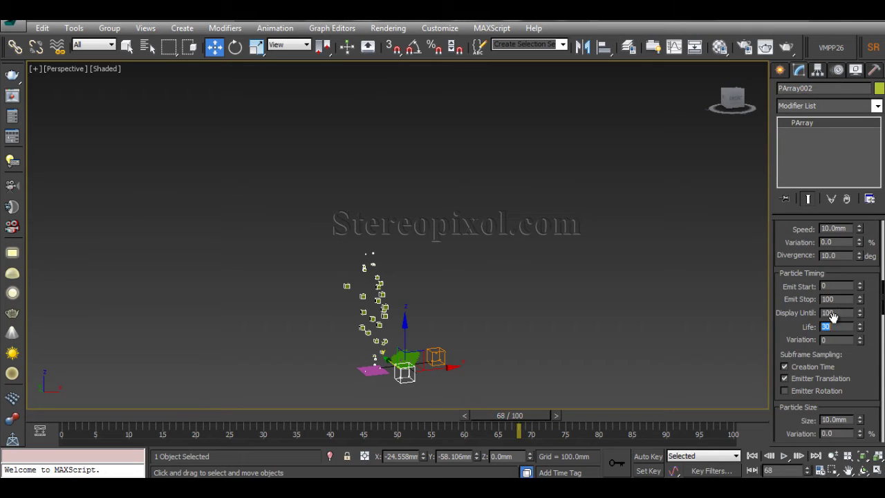
scroll(354, 274, up, 5)
middle_drag(449, 302, 425, 327)
alt+middle_drag(445, 282, 462, 258)
click(401, 358)
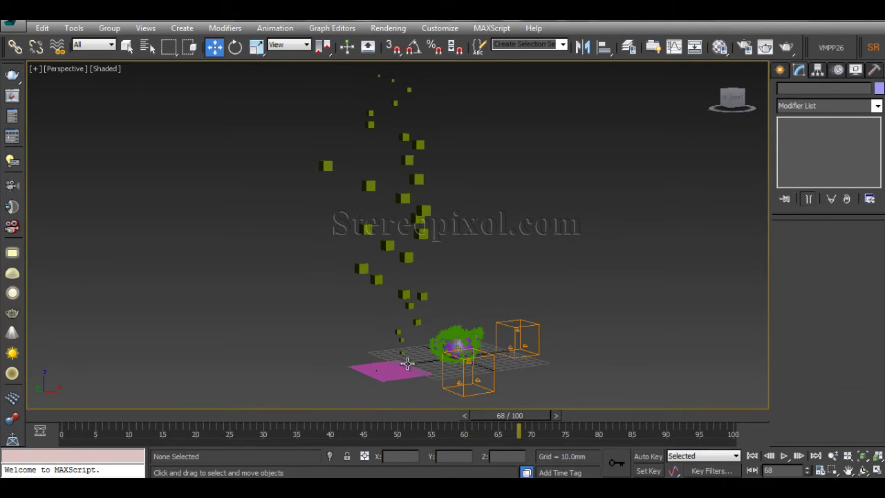
click(405, 362)
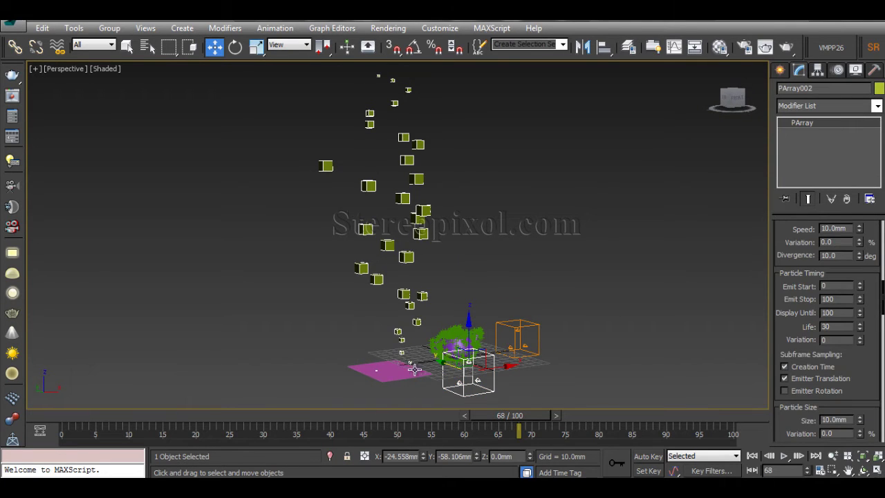
scroll(411, 358, up, 5)
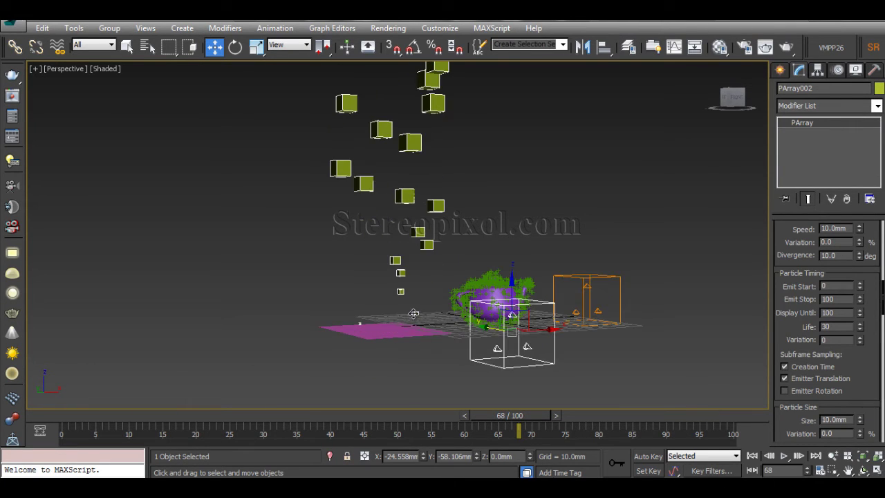
middle_drag(481, 185, 473, 298)
scroll(465, 289, down, 3)
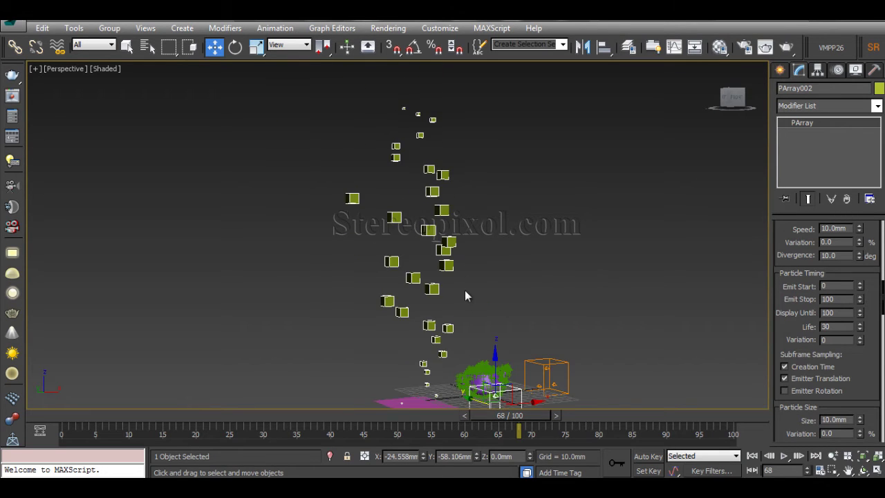
middle_drag(482, 204, 431, 211)
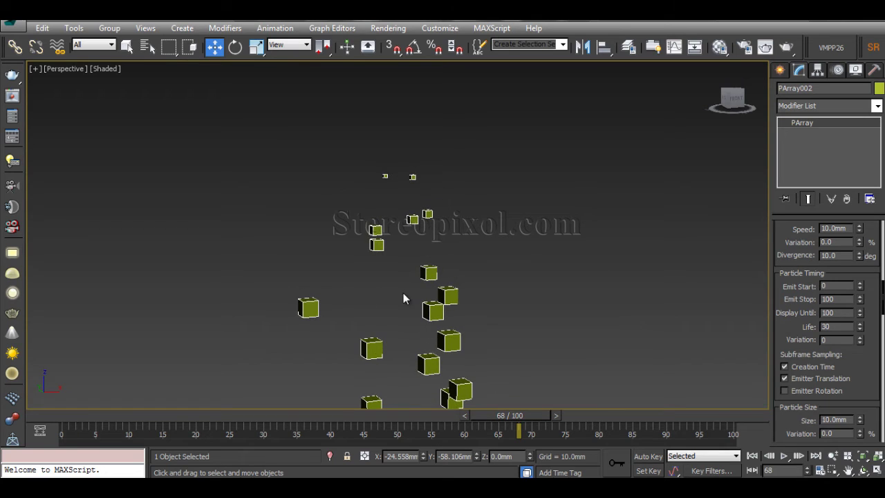
scroll(408, 276, up, 3)
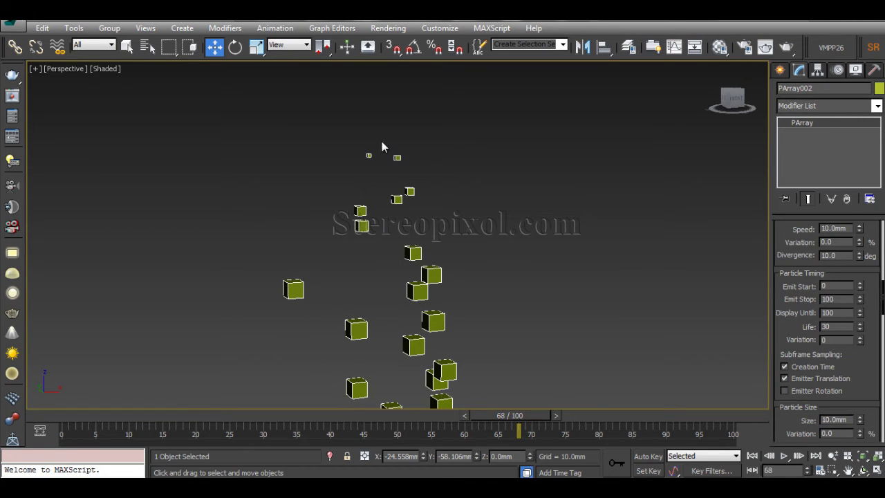
alt+middle_drag(403, 220, 462, 233)
scroll(851, 384, down, 5)
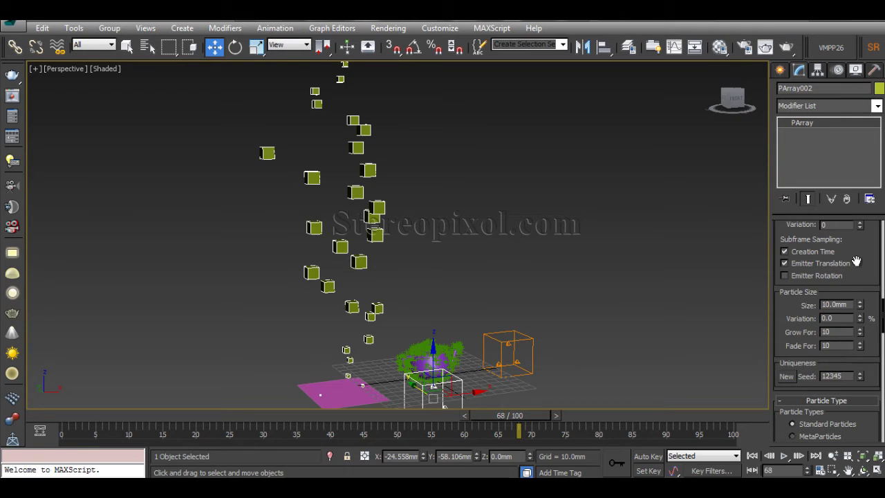
scroll(861, 283, up, 5)
Step: Drag the Speed spinner from 2.6mm up toward 3.4mm and orbit the scene
drag(864, 275, 866, 329)
drag(859, 288, 851, 329)
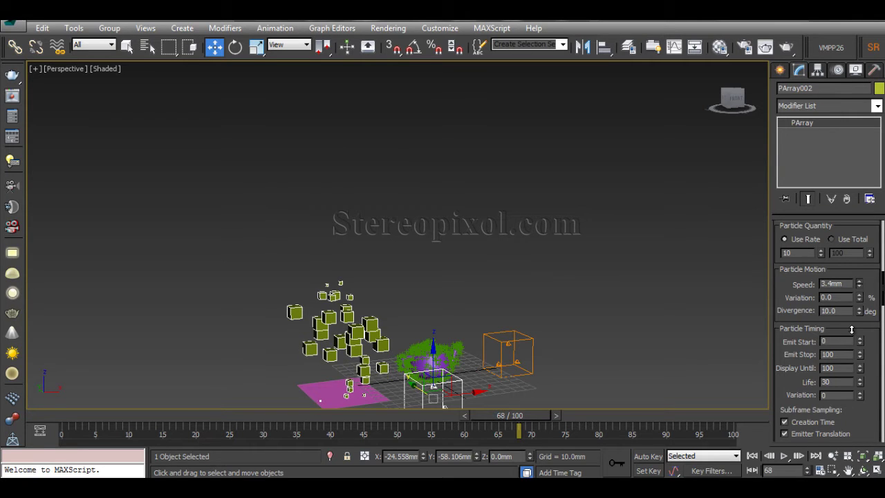
middle_drag(487, 327, 457, 302)
scroll(477, 291, up, 5)
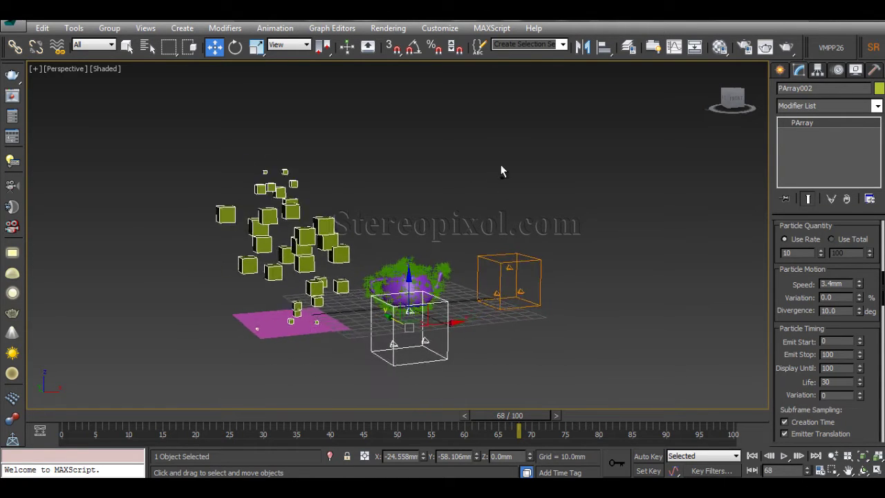
alt+middle_drag(482, 208, 463, 223)
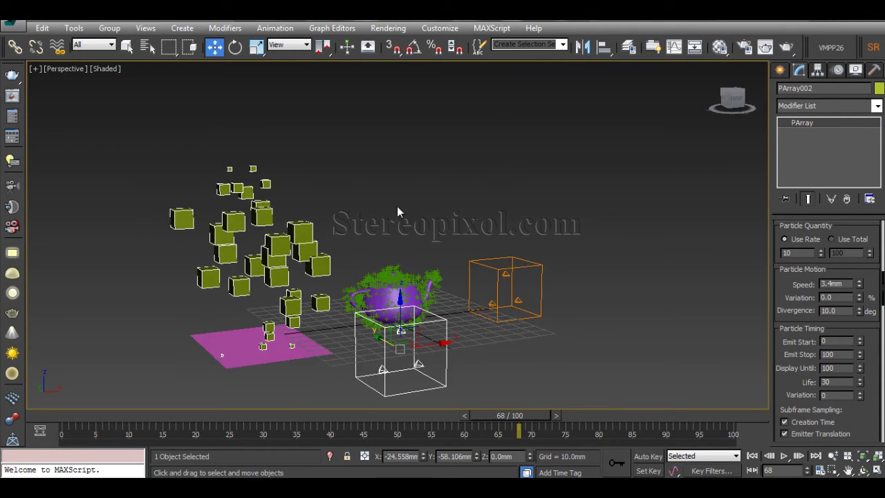
Step: Reselect PArray002 and bring its Speed value into view in the command panel
click(346, 221)
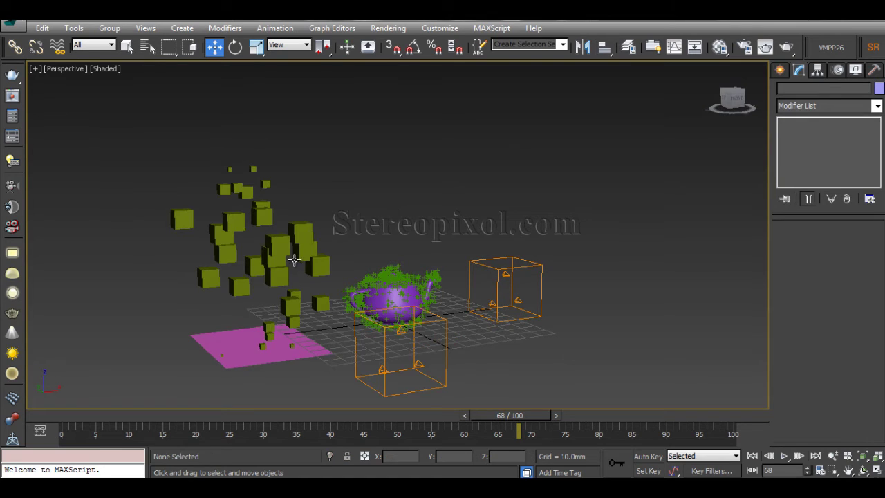
click(296, 320)
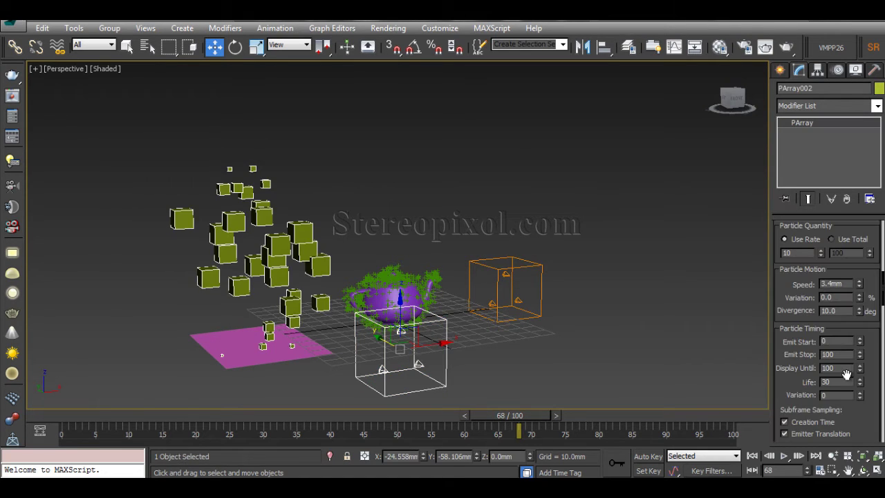
scroll(777, 392, down, 5)
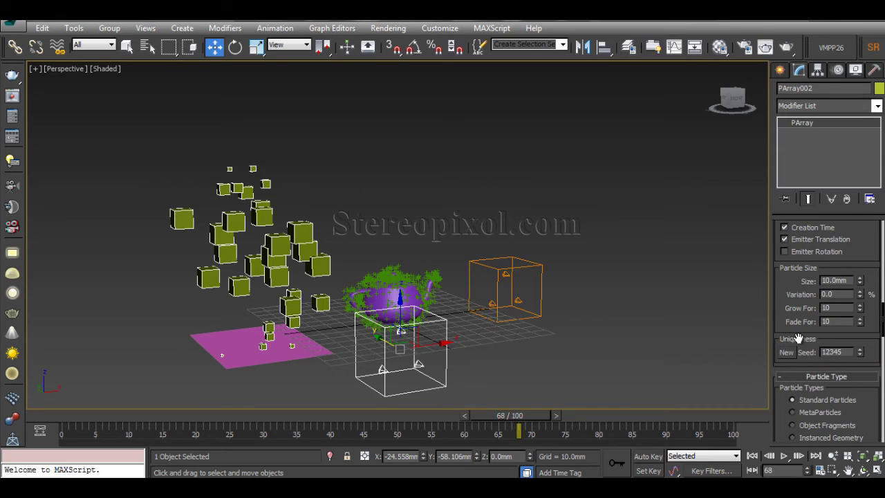
scroll(798, 338, down, 1)
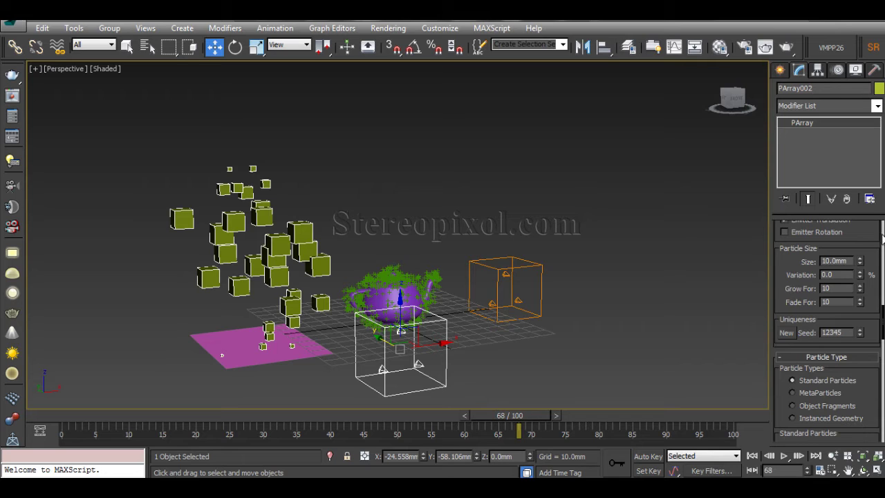
drag(865, 234, 865, 440)
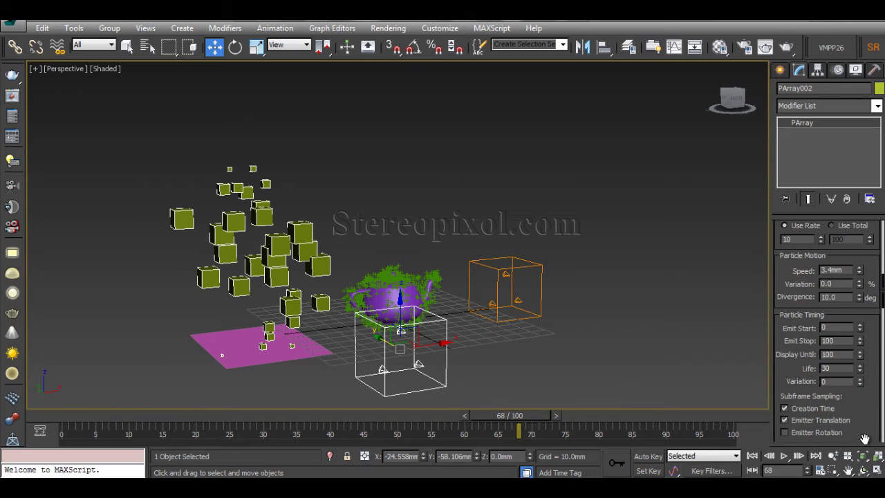
double_click(845, 270)
scroll(849, 375, up, 3)
scroll(858, 301, down, 6)
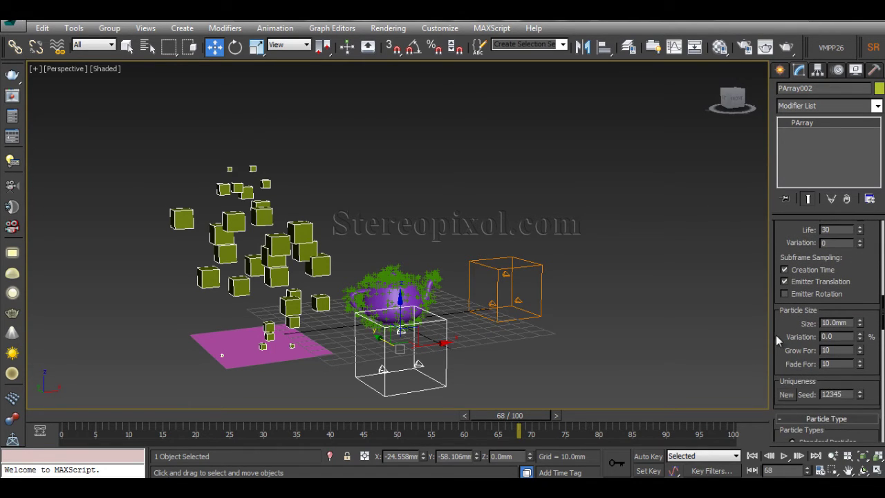
drag(787, 325, 798, 255)
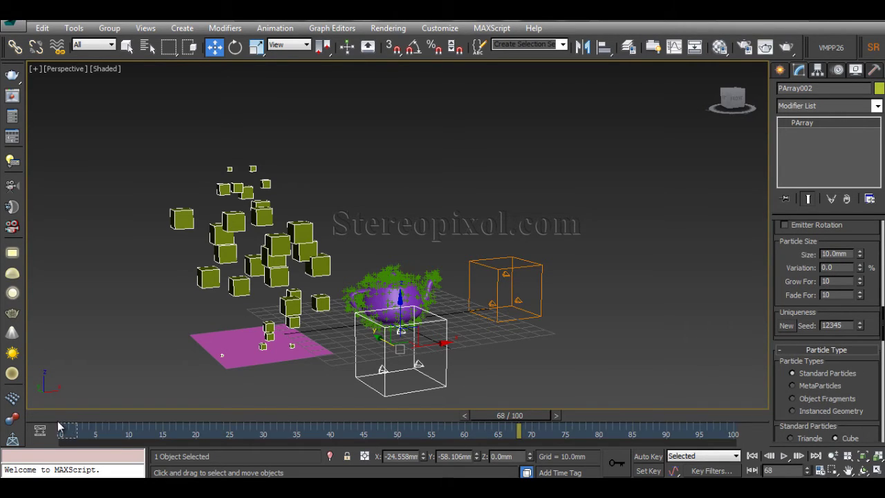
Step: Rewind the animation and set Grow For to 0
drag(515, 418, 184, 433)
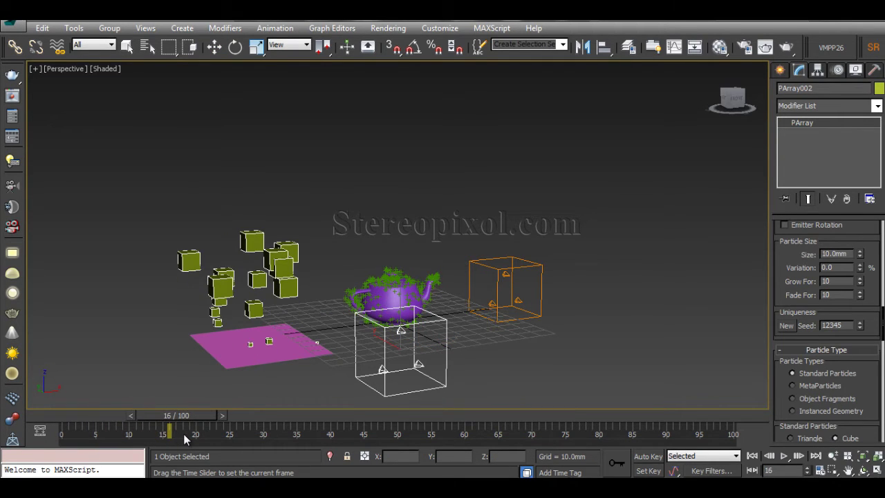
key(w)
double_click(851, 254)
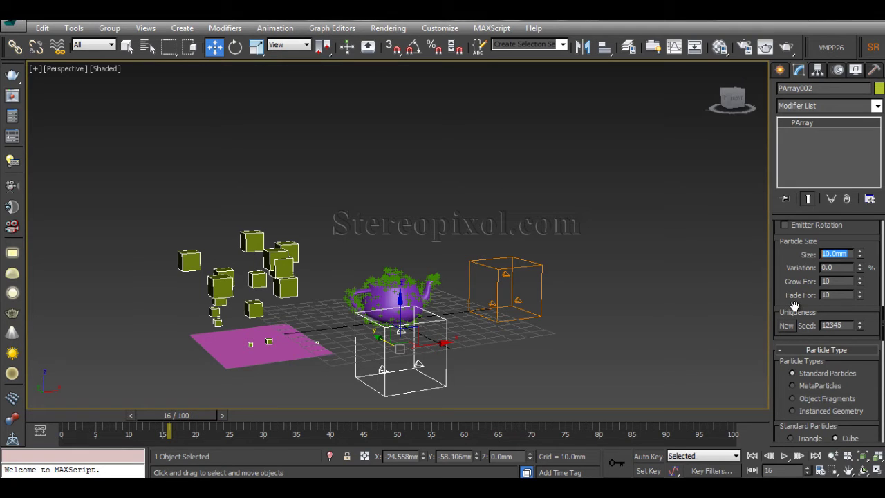
click(837, 281)
text(0)
key(Return)
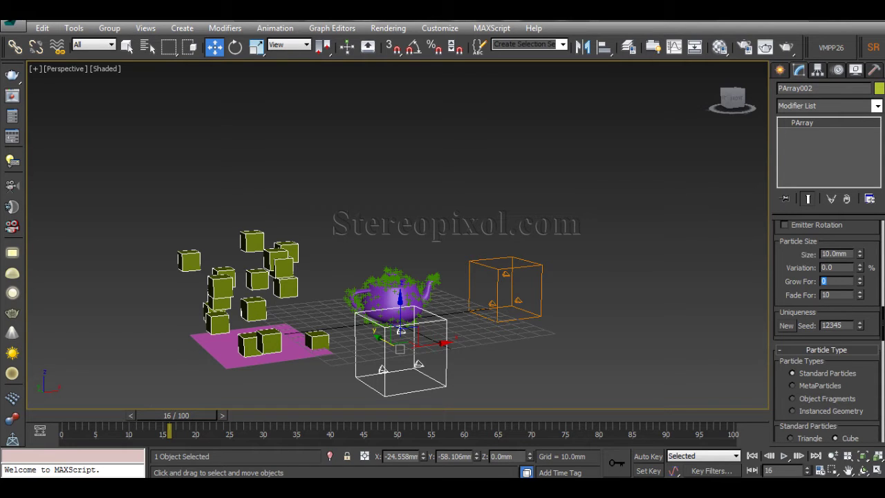
Step: Scrub to frame 86 to watch the full-size cubes rise
drag(191, 415, 643, 444)
key(w)
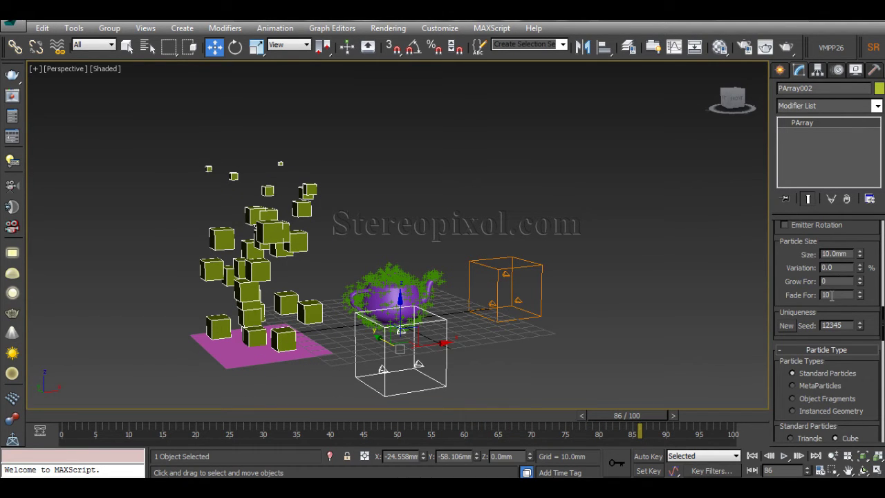
middle_drag(548, 307, 576, 295)
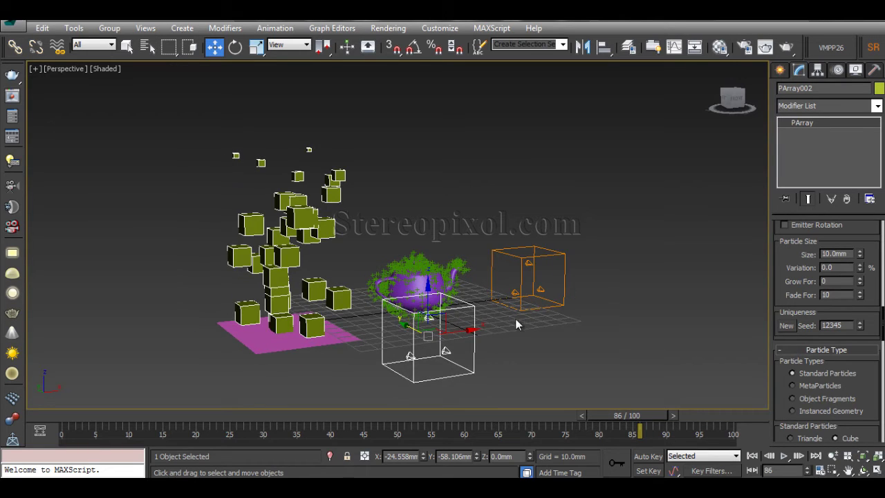
mouse_move(516, 328)
alt+middle_down()
mouse_move(516, 343)
mouse_move(529, 300)
mouse_move(523, 339)
mouse_move(515, 332)
alt+middle_up()
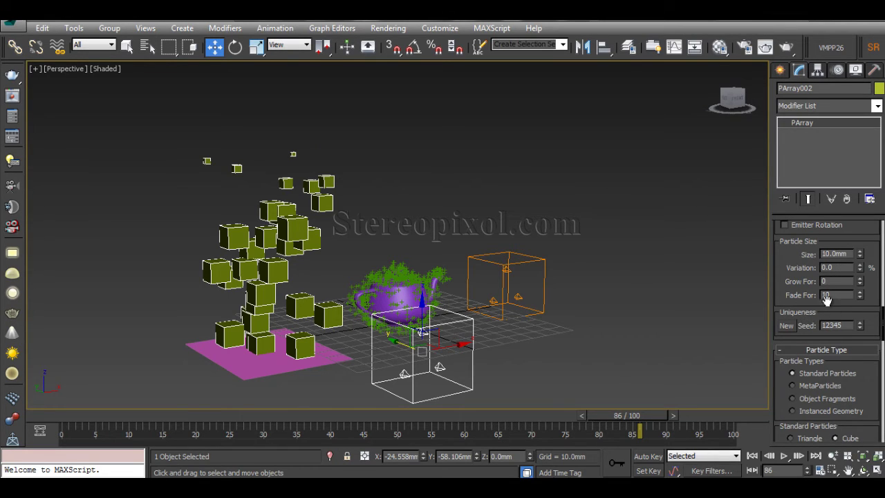
Step: Generate a new Uniqueness seed of 18084 for the cube particles
click(789, 327)
click(788, 327)
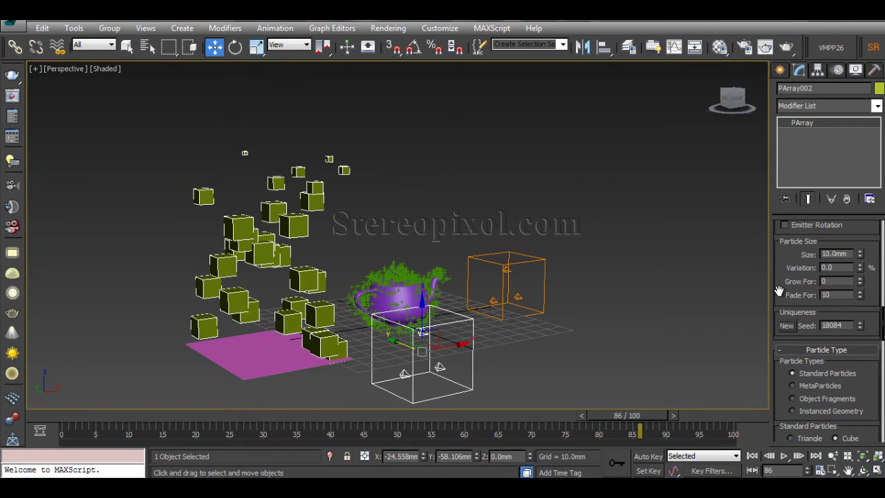
drag(783, 283, 785, 207)
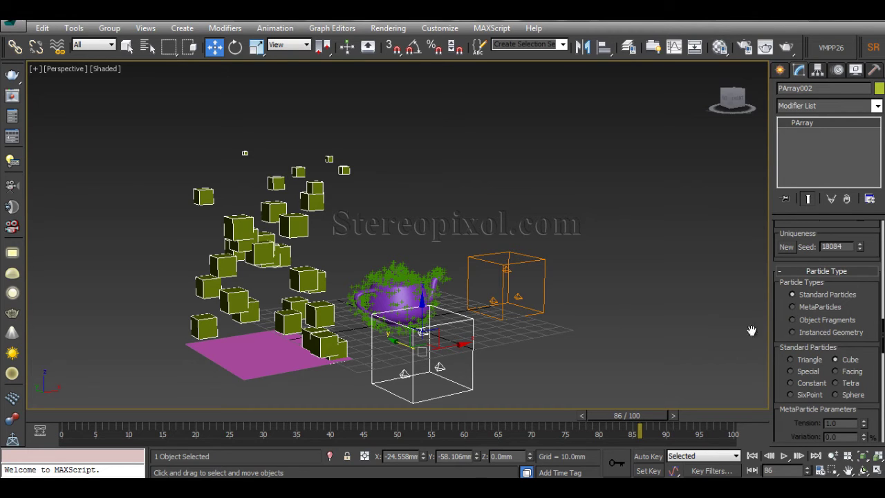
drag(777, 307, 778, 289)
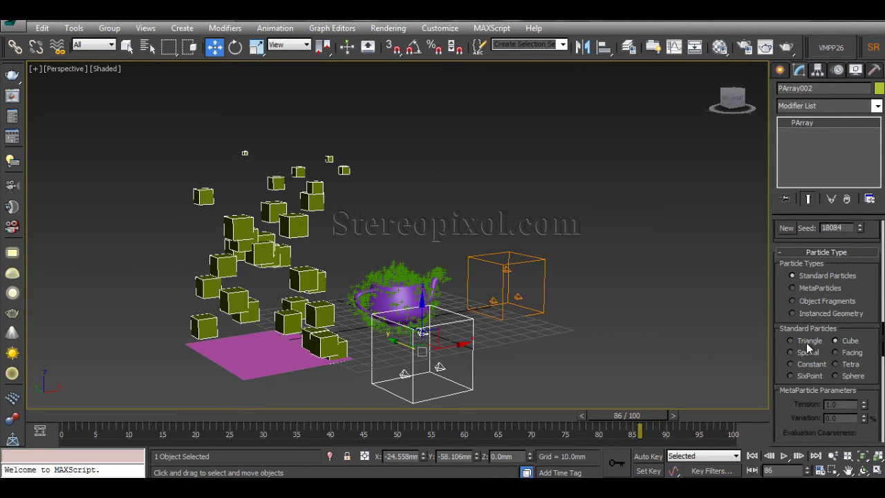
click(790, 341)
click(842, 342)
click(818, 352)
click(814, 366)
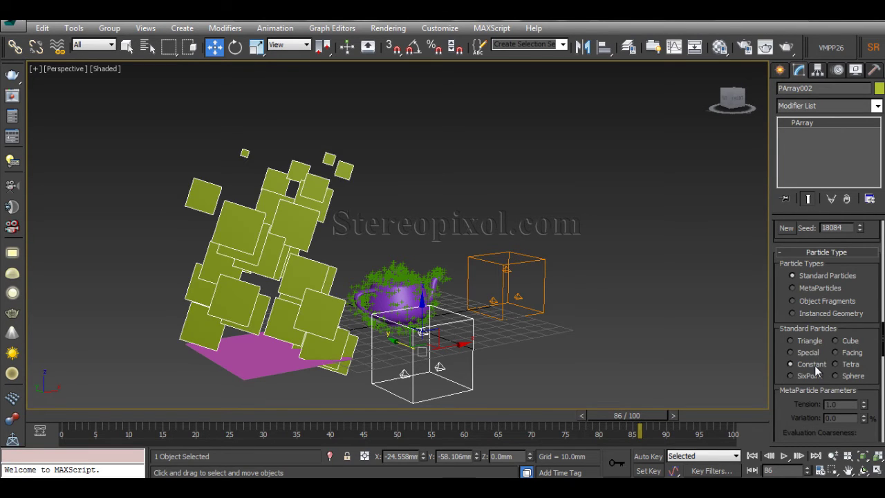
click(846, 366)
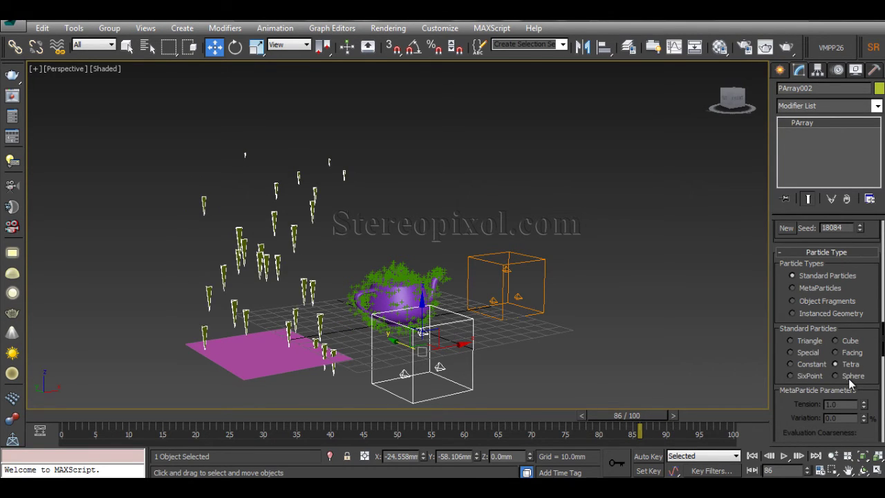
click(849, 377)
click(810, 377)
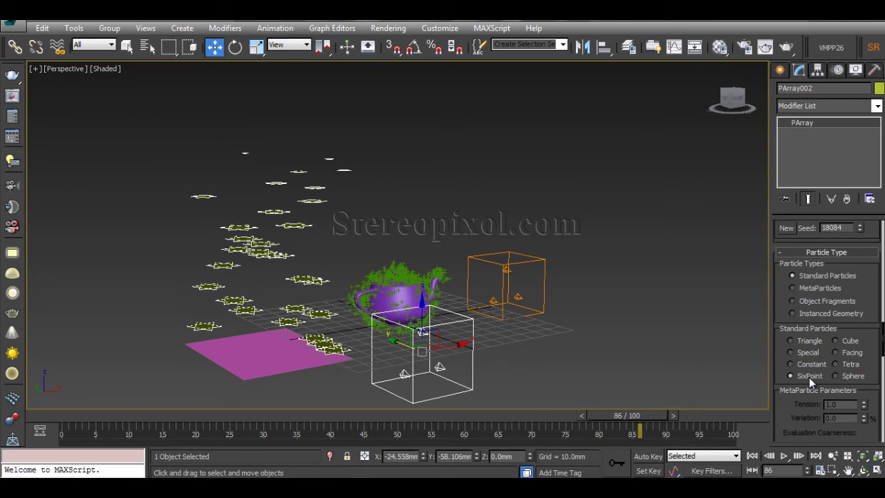
click(809, 345)
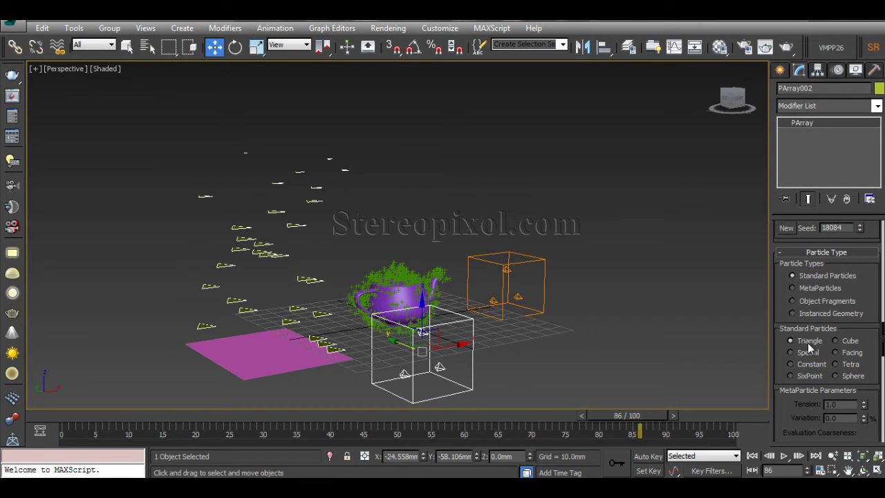
click(845, 342)
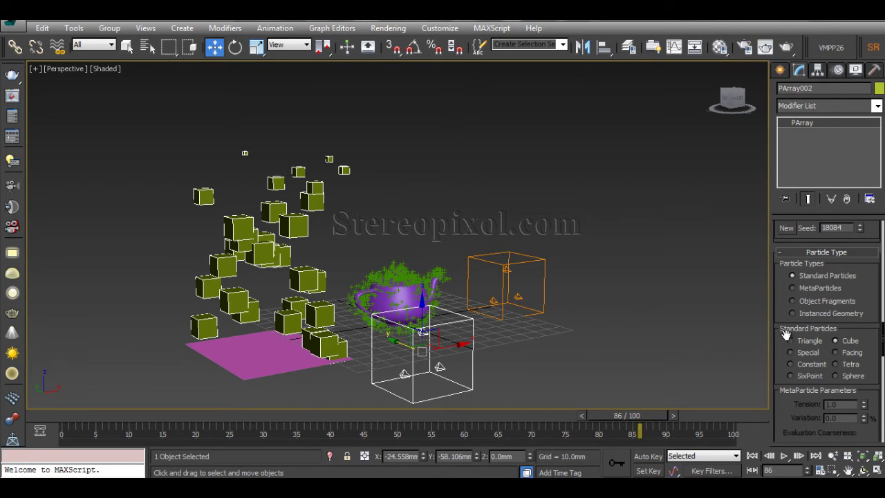
scroll(784, 316, down, 3)
scroll(789, 314, up, 3)
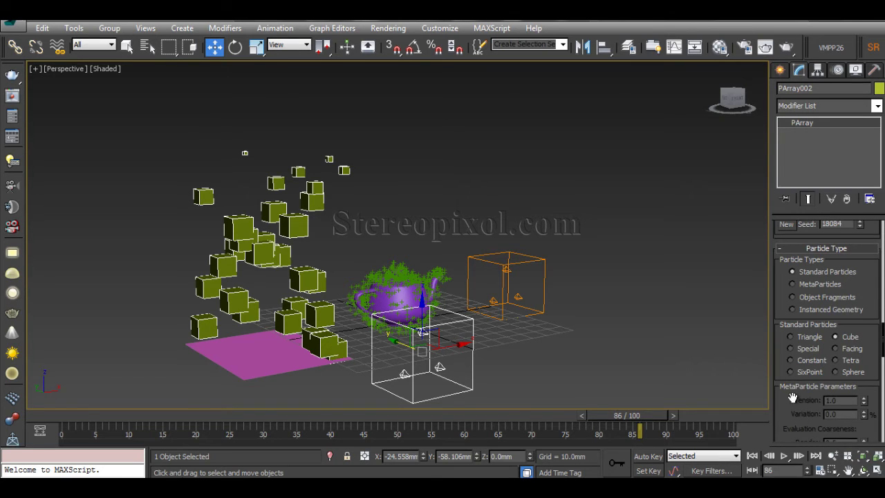
drag(781, 413, 795, 259)
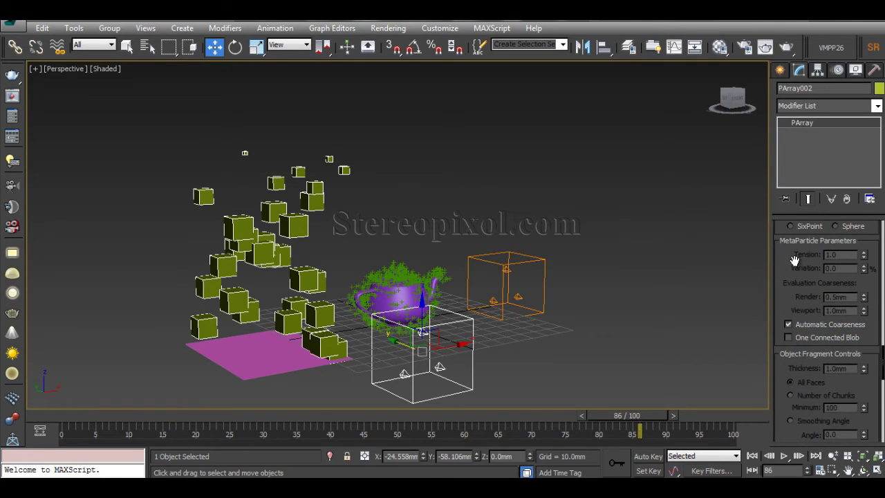
scroll(796, 259, up, 5)
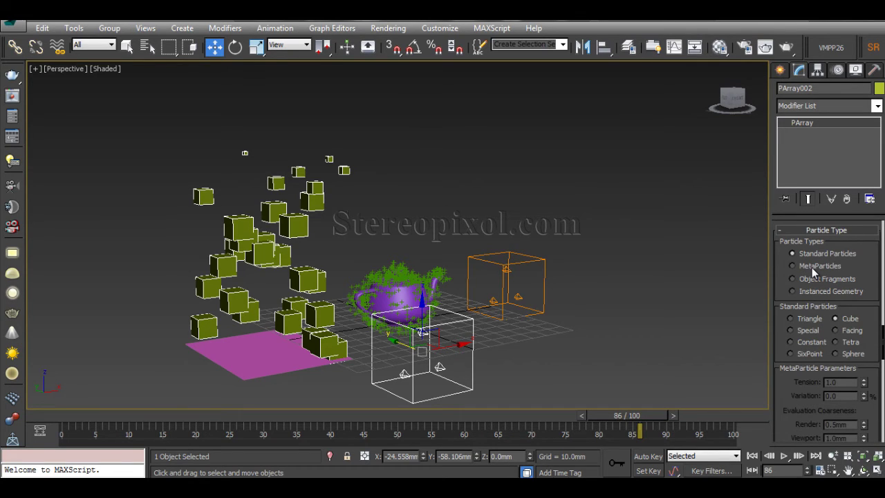
Step: Switch the particles to MetaParticles, briefly trying Standard cubes in between
click(792, 266)
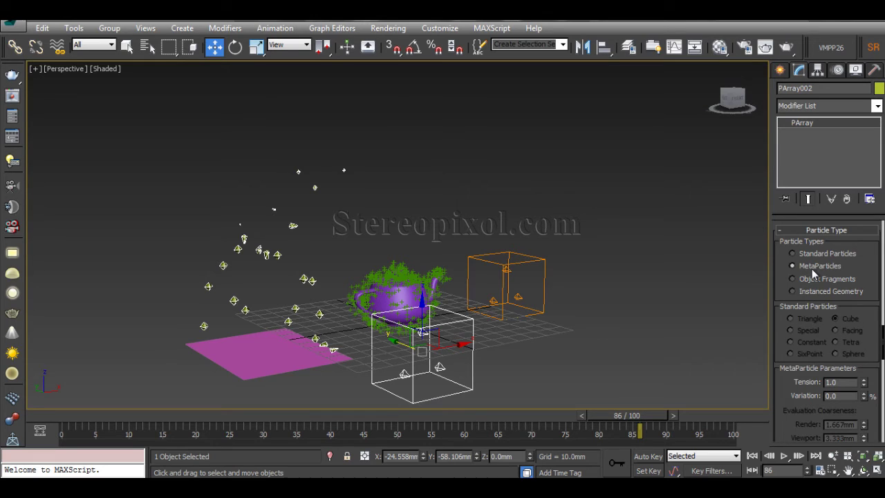
mouse_move(800, 401)
mouse_down()
mouse_move(792, 296)
mouse_move(788, 391)
mouse_up()
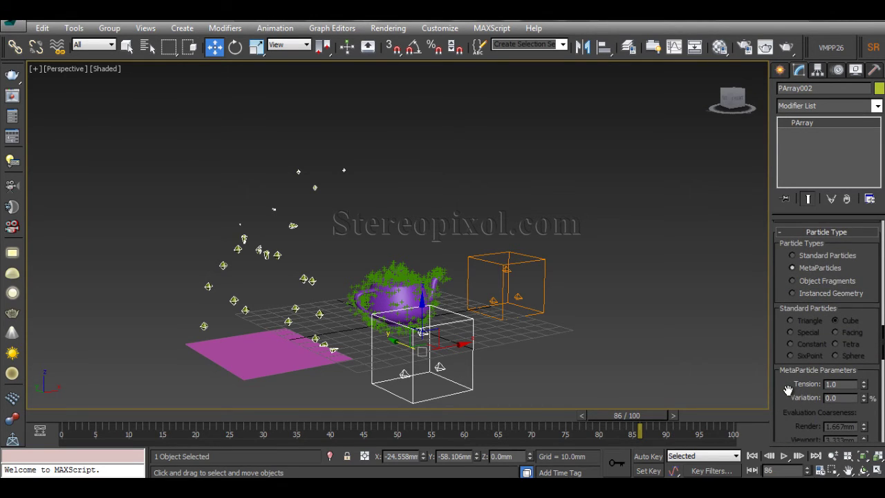
click(807, 257)
click(810, 270)
drag(780, 350, 780, 322)
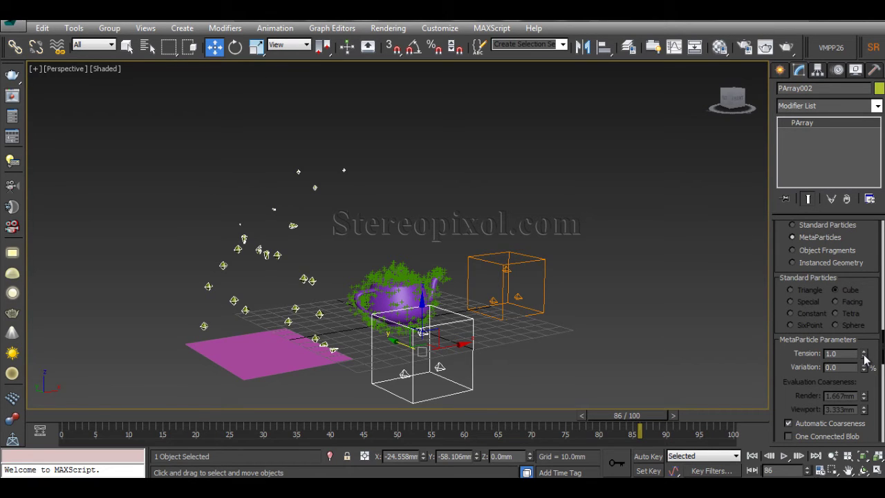
Step: Set MetaParticle Tension to 0.1 after trying 0.15 and some variation
drag(864, 356, 864, 377)
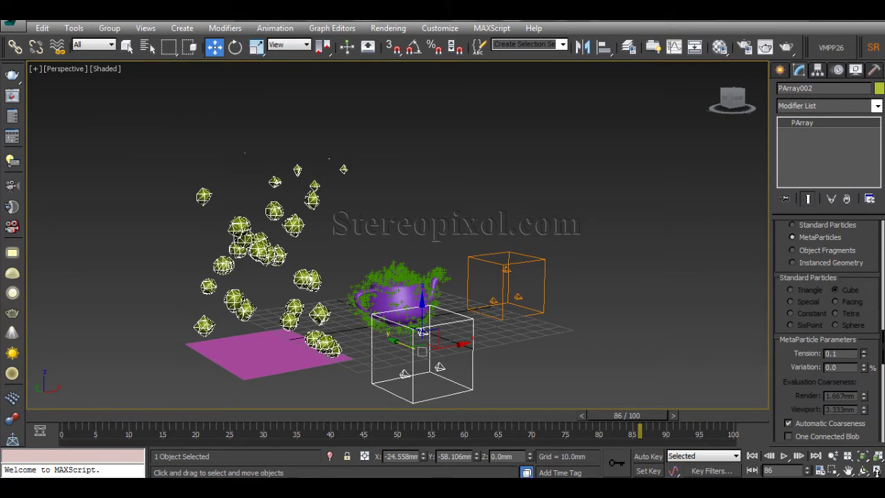
click(864, 350)
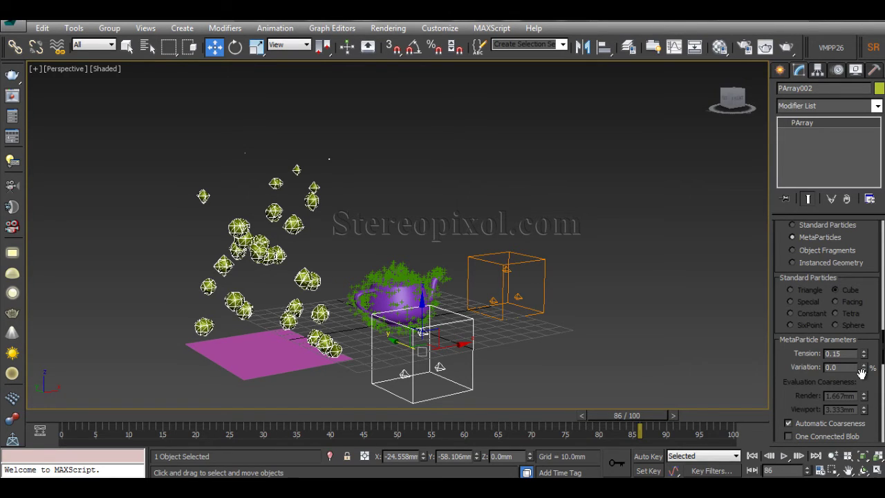
drag(863, 365, 869, 403)
drag(792, 371, 789, 238)
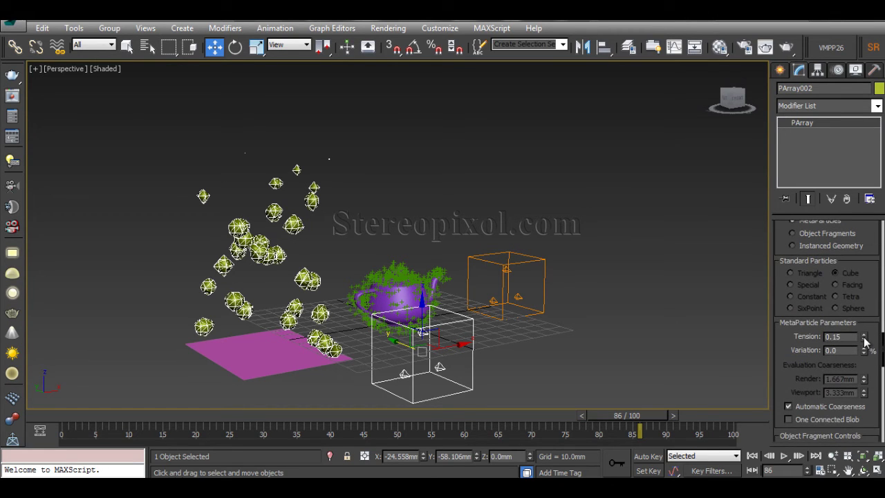
drag(864, 336, 868, 404)
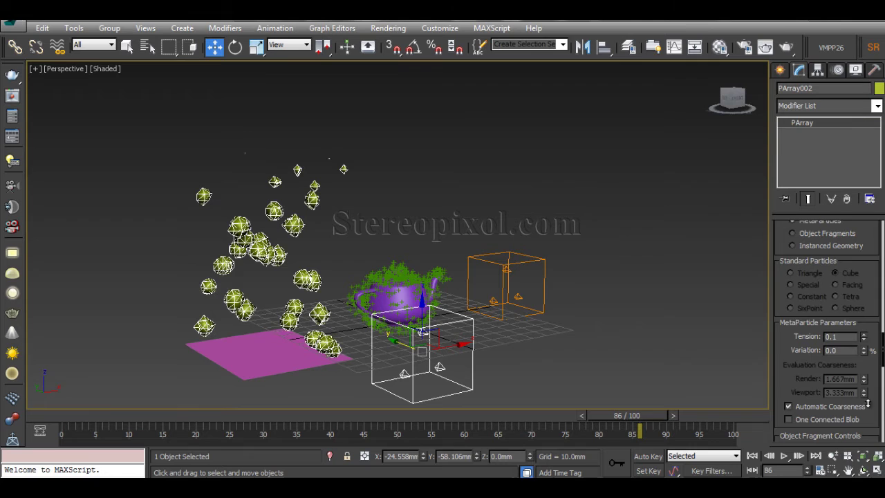
right_click(865, 336)
scroll(879, 283, up, 2)
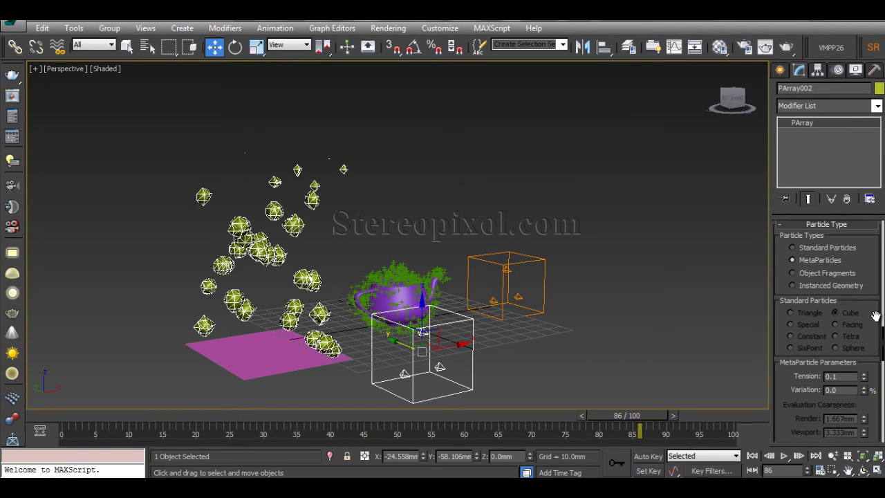
Step: Try Standard Cube and Sphere particles, then return to MetaParticles
click(821, 247)
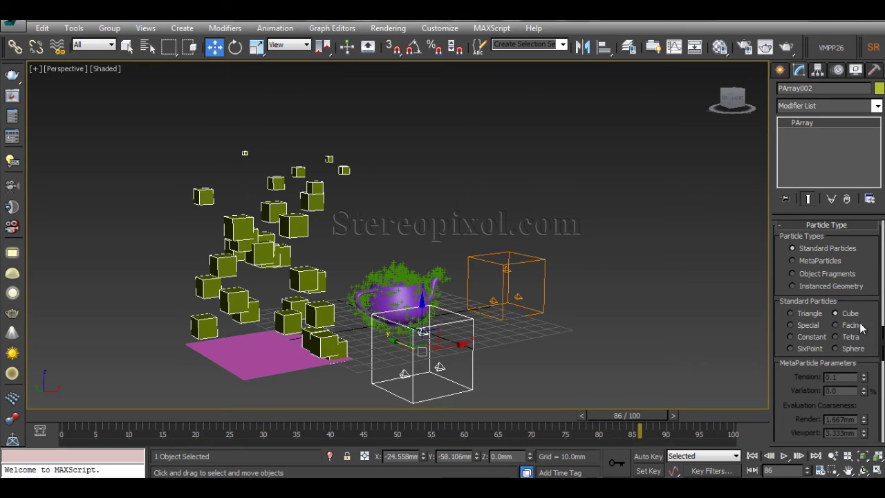
click(851, 349)
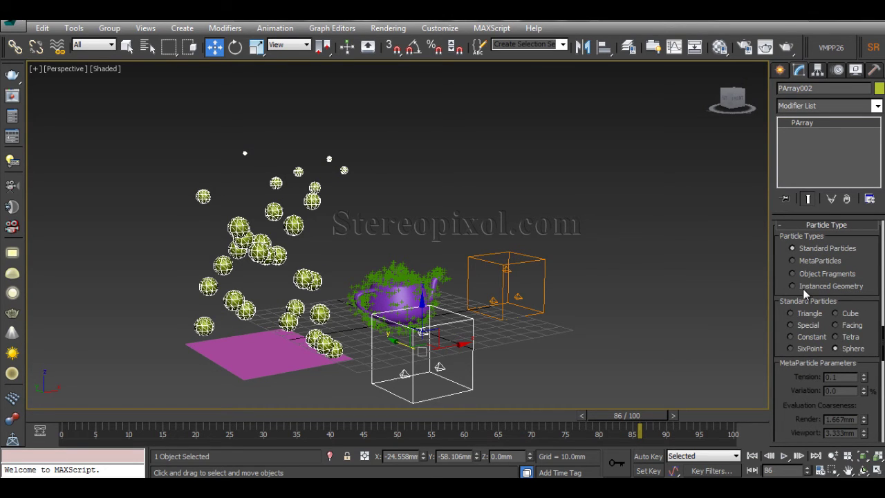
click(820, 260)
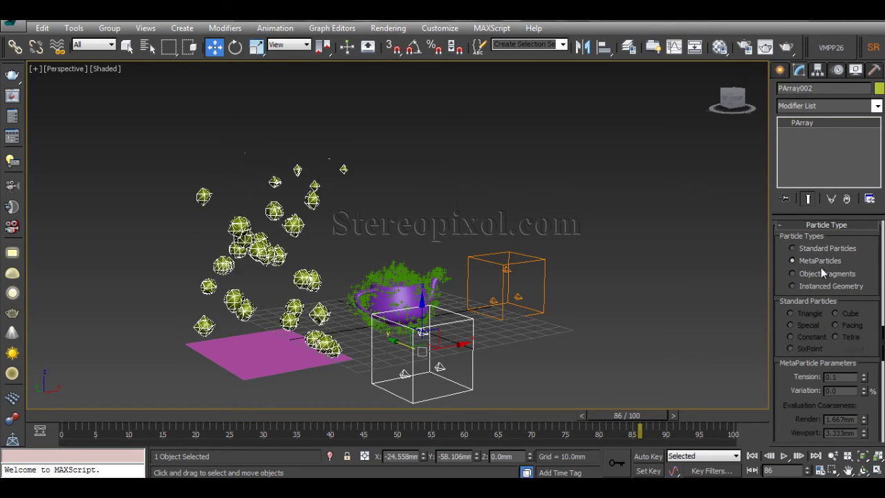
Step: Enlarge Particle Size to about 25.7mm and set Use Rate to 100
scroll(864, 304, up, 5)
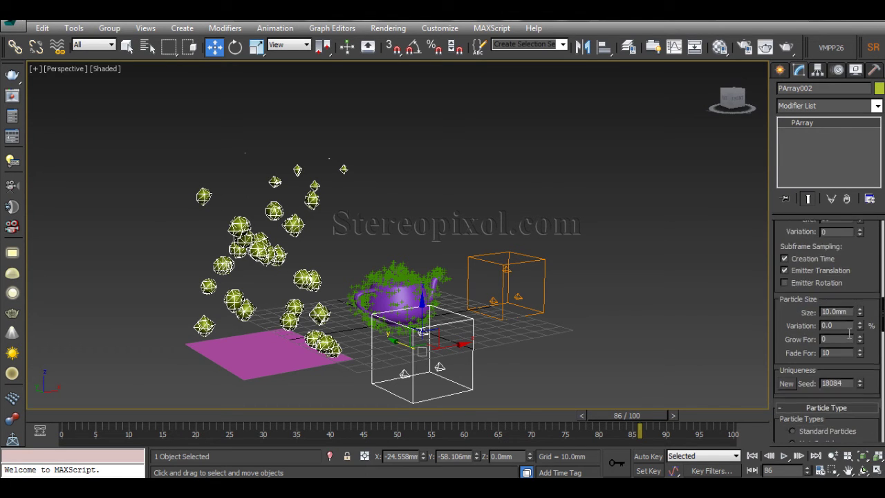
scroll(848, 335, down, 1)
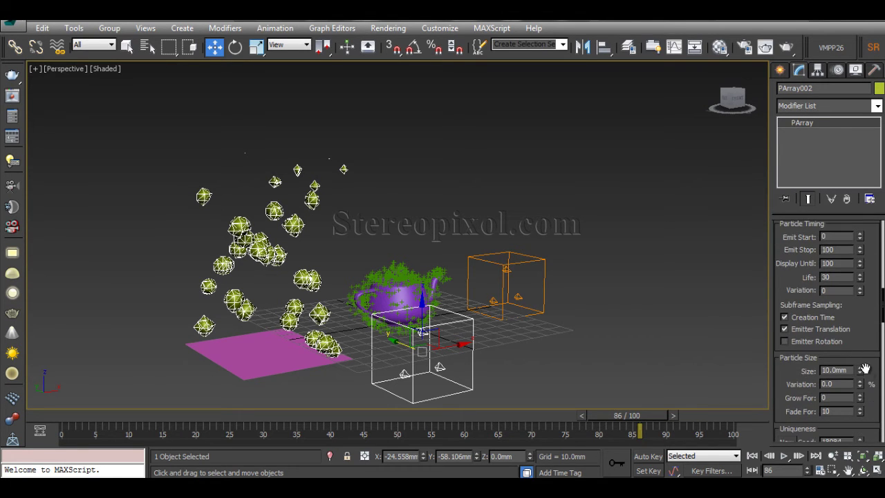
click(861, 369)
drag(861, 373, 868, 262)
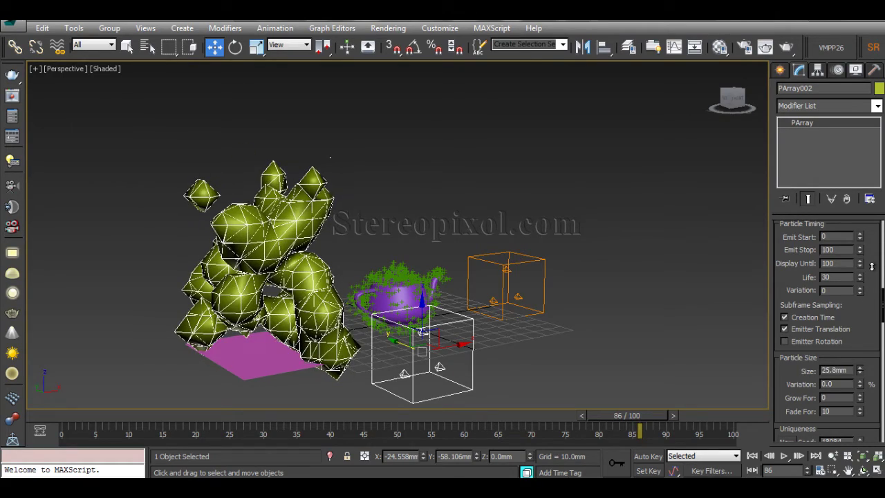
drag(866, 318, 862, 442)
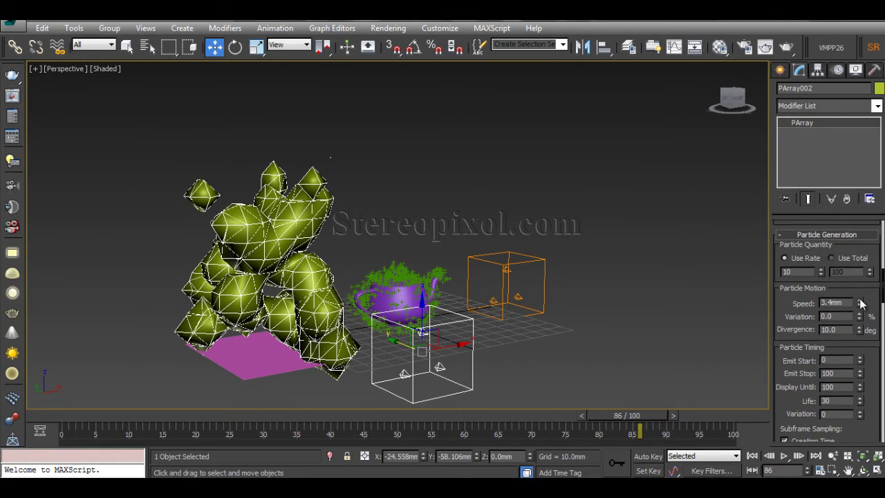
click(800, 271)
text(0)
key(Return)
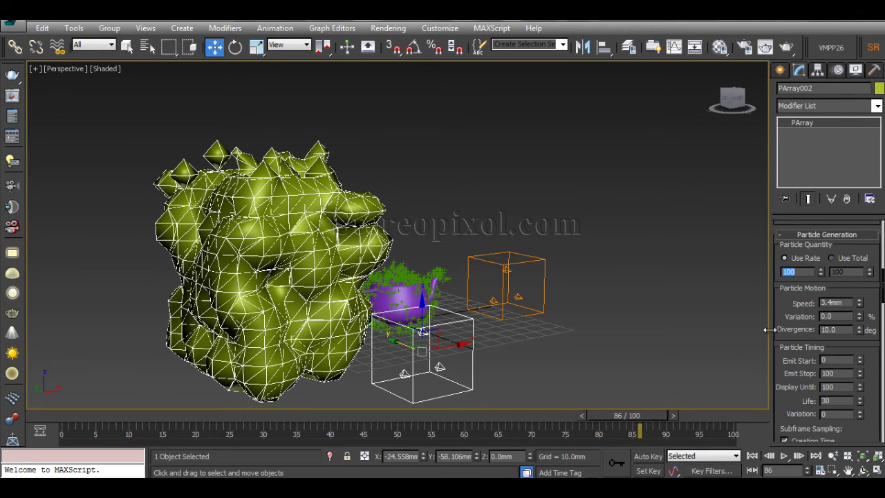
Step: Set MetaParticle Tension to 0.98 with 1.54 Variation
scroll(830, 367, down, 5)
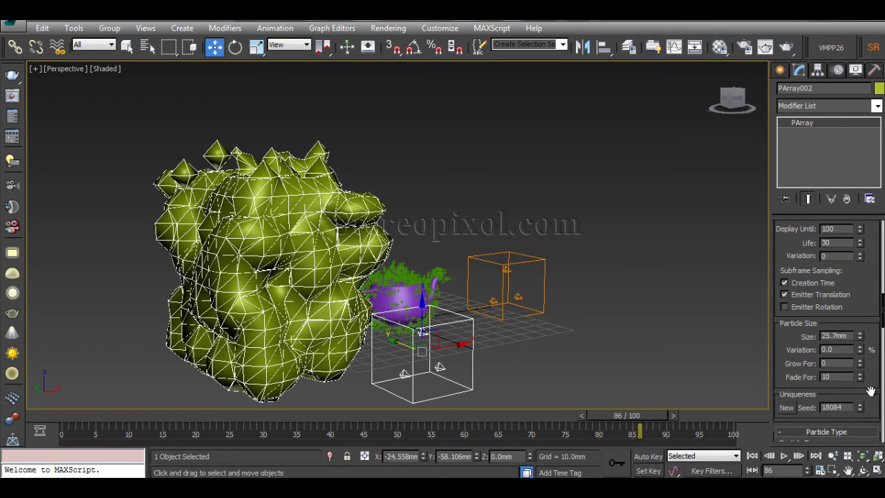
scroll(861, 356, down, 6)
scroll(867, 258, down, 2)
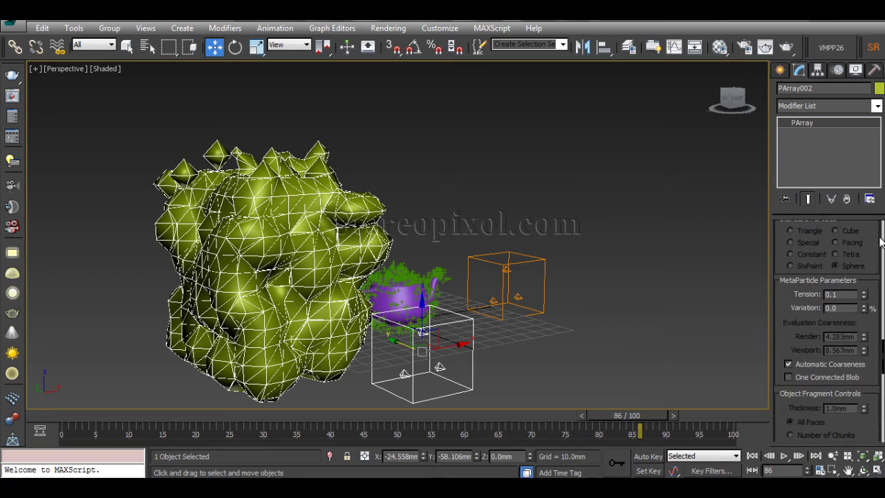
drag(862, 302, 875, 356)
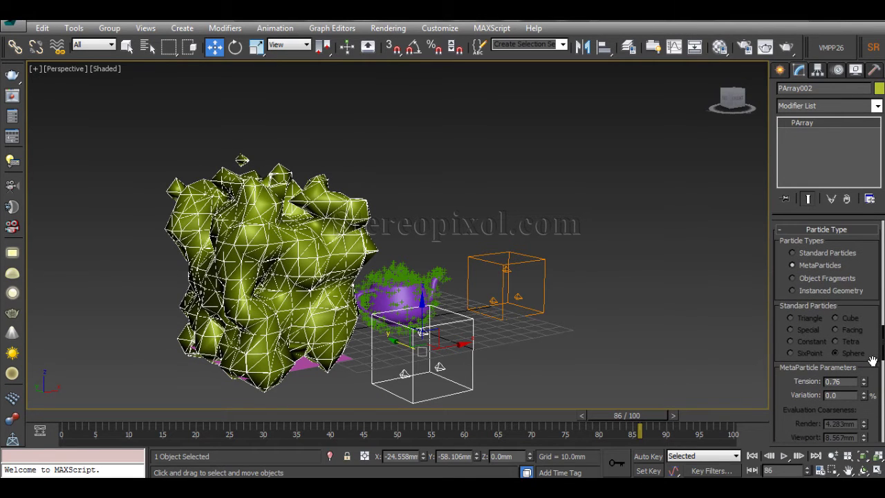
scroll(844, 384, down, 1)
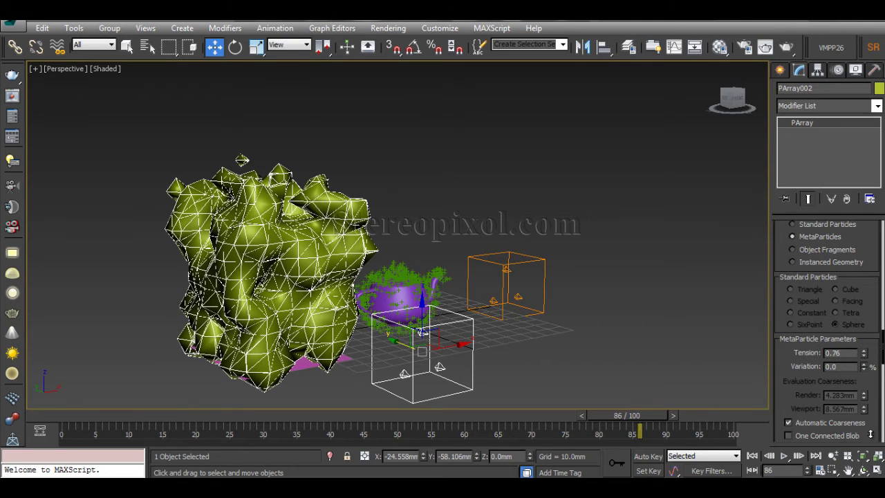
drag(865, 367, 863, 265)
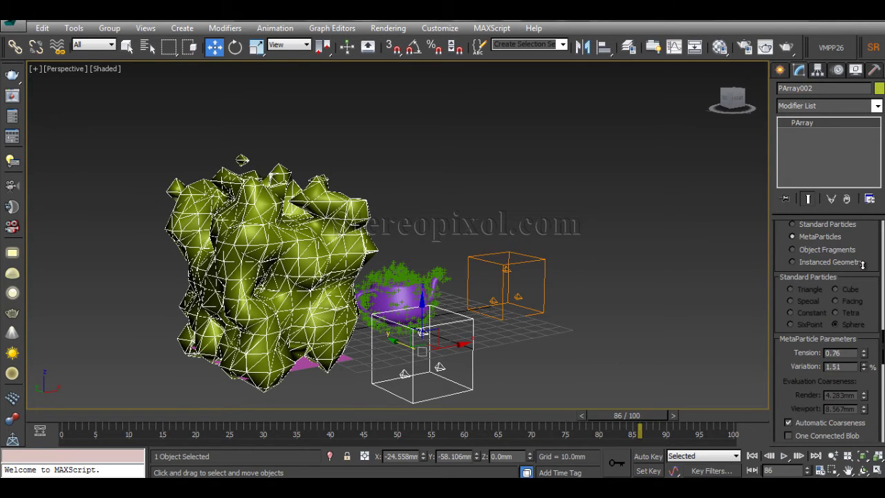
mouse_move(864, 355)
mouse_down()
mouse_move(869, 320)
mouse_move(868, 339)
mouse_up()
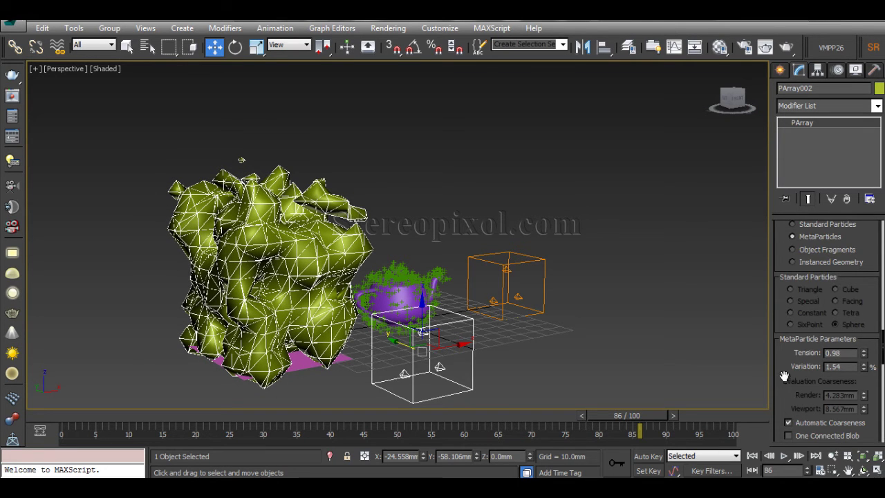
Step: Toggle One Connected Blob on and off, disable Automatic Coarseness, and adjust Render coarseness
drag(782, 378, 788, 339)
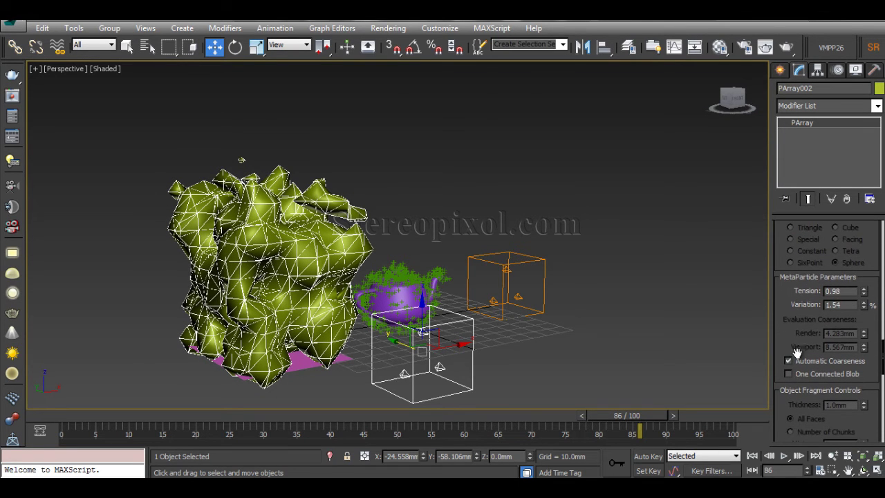
click(805, 374)
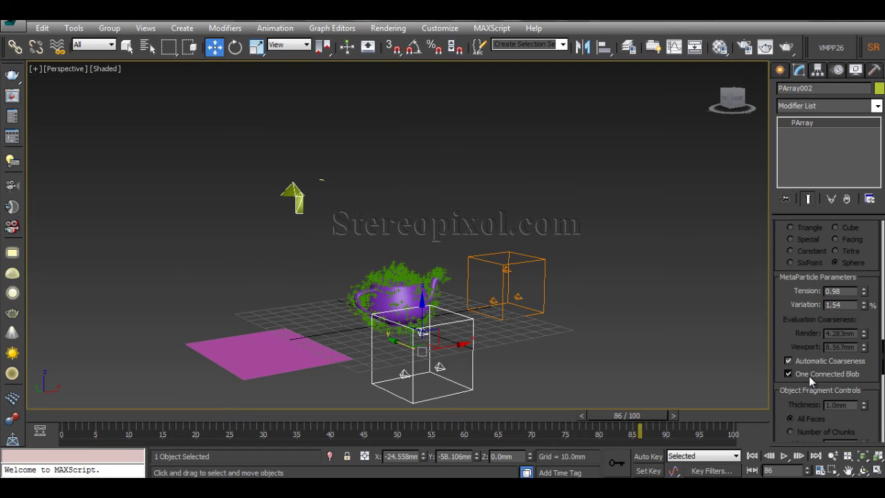
click(809, 376)
click(811, 361)
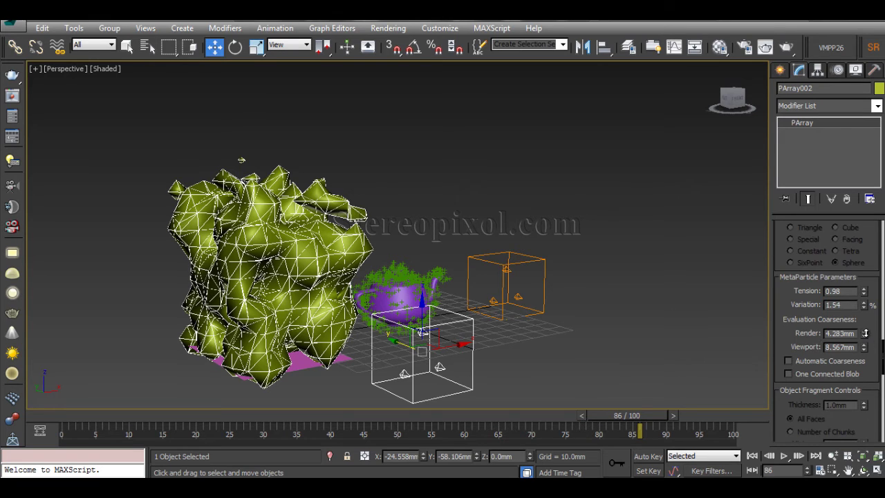
drag(864, 330, 869, 301)
click(785, 47)
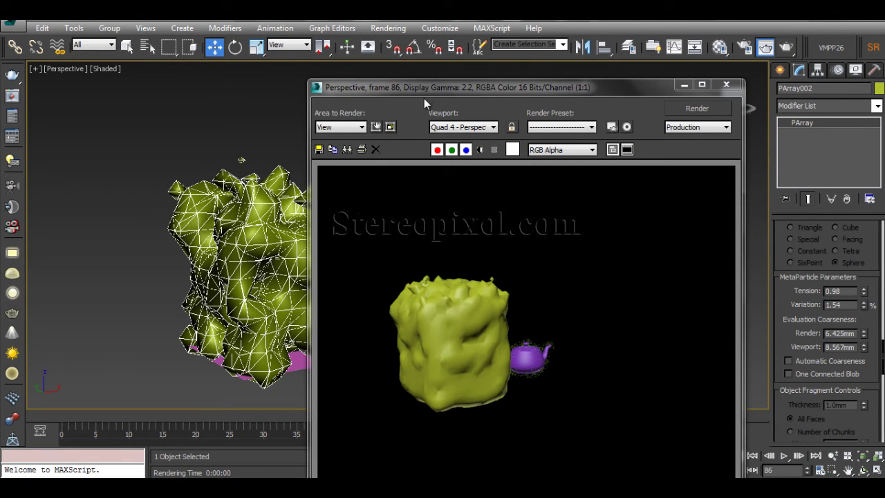
drag(461, 83, 549, 69)
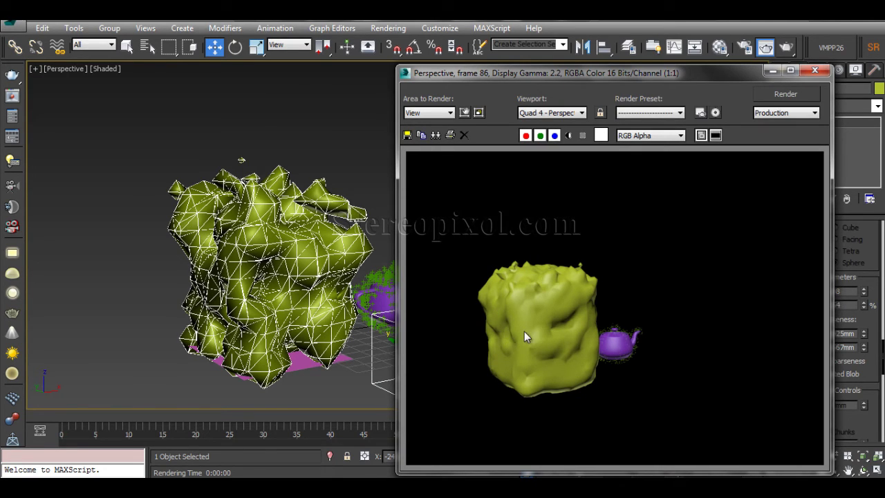
click(814, 70)
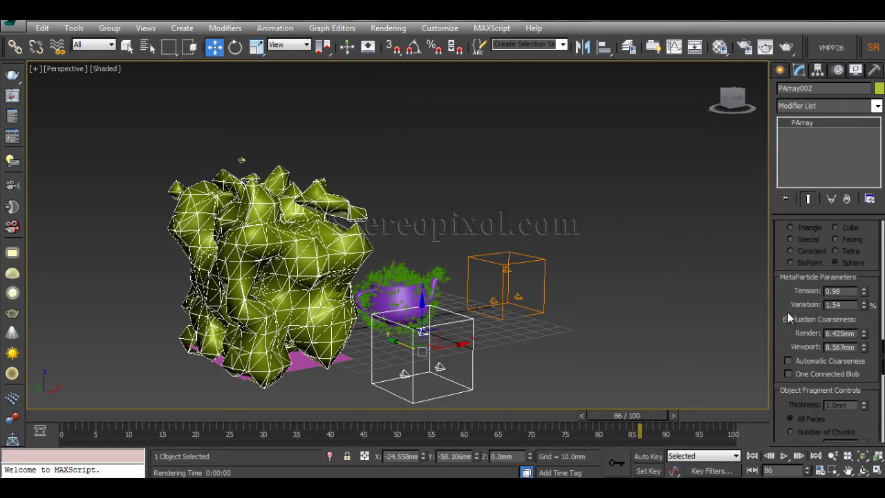
mouse_move(787, 311)
mouse_down()
mouse_move(795, 417)
mouse_move(792, 309)
mouse_up()
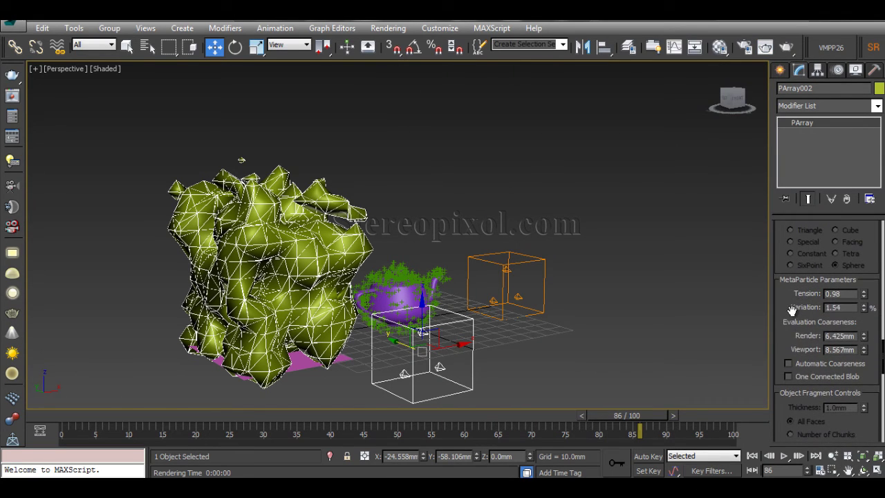
Step: Turn Automatic Coarseness off and set Viewport coarseness 12.777mm and Render coarseness 2.656mm
click(813, 365)
scroll(792, 349, down, 1)
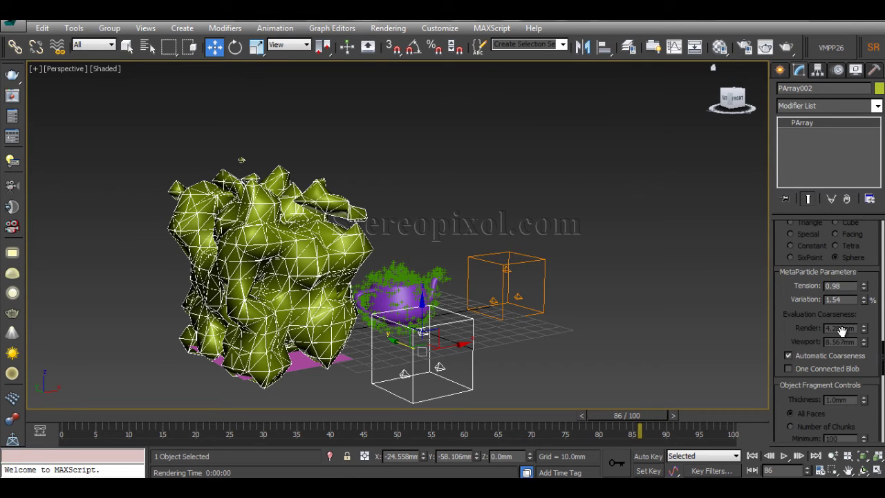
click(807, 356)
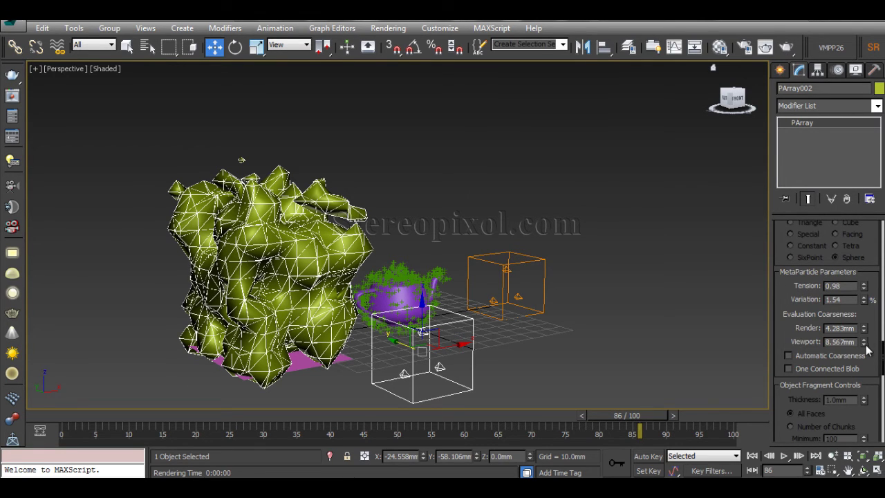
drag(865, 355, 868, 390)
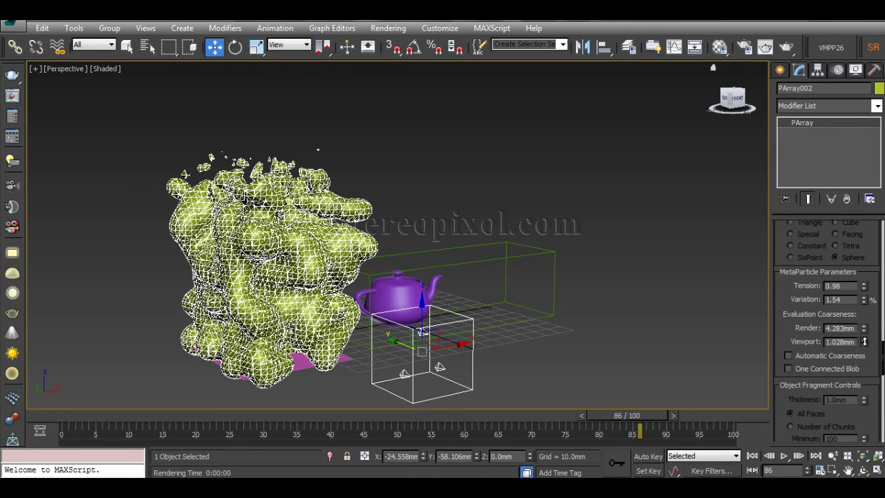
drag(864, 342, 866, 334)
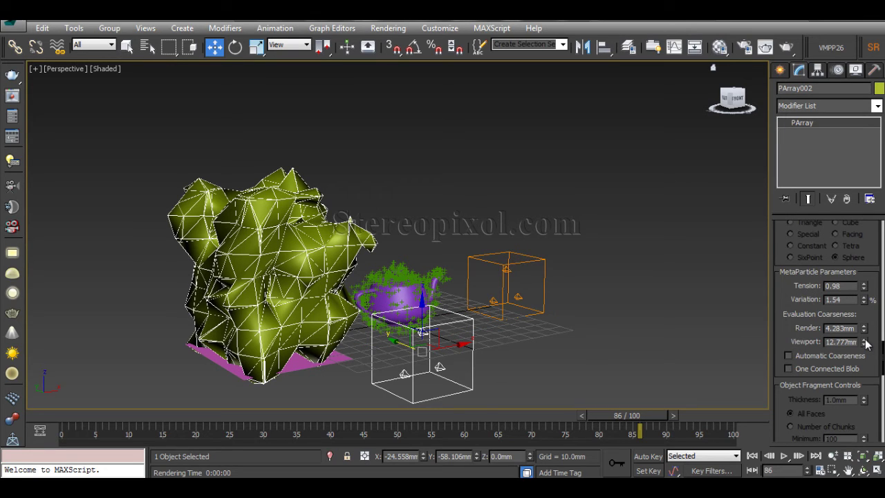
drag(865, 331, 875, 347)
Step: Render to check the blobs, then re-enable Automatic Coarseness (Render 4.283mm, Viewport 8.567mm)
click(764, 46)
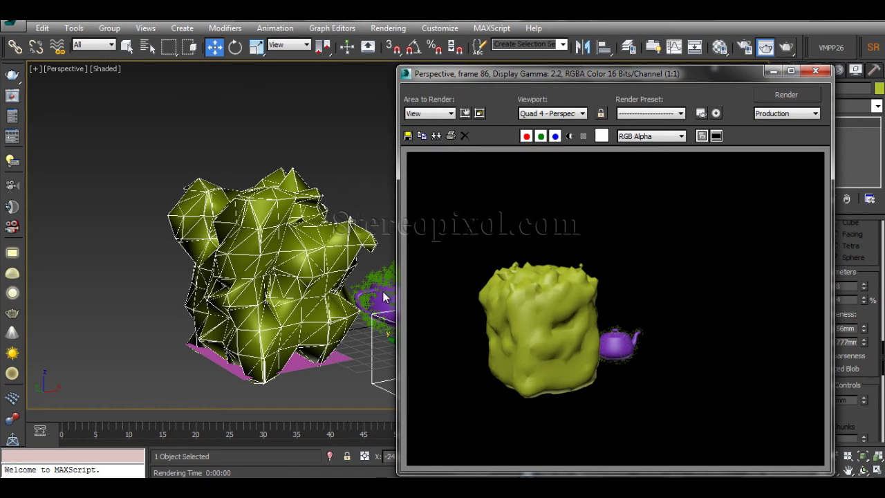
click(816, 72)
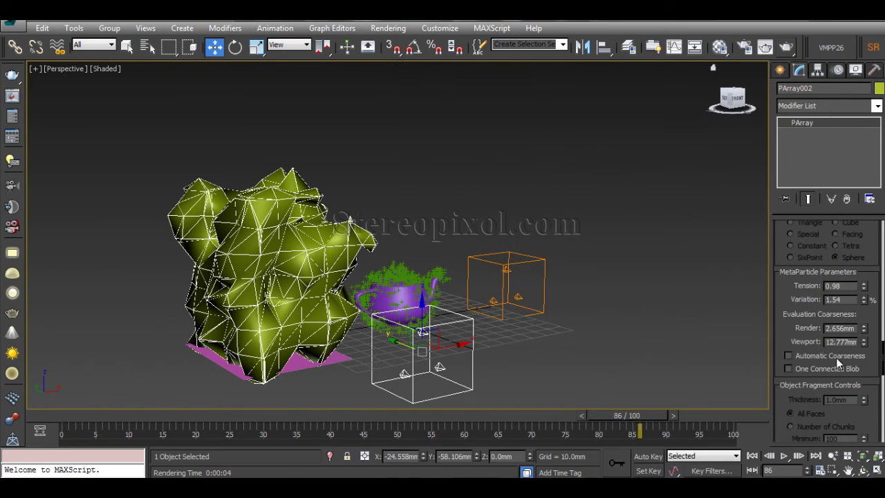
click(789, 355)
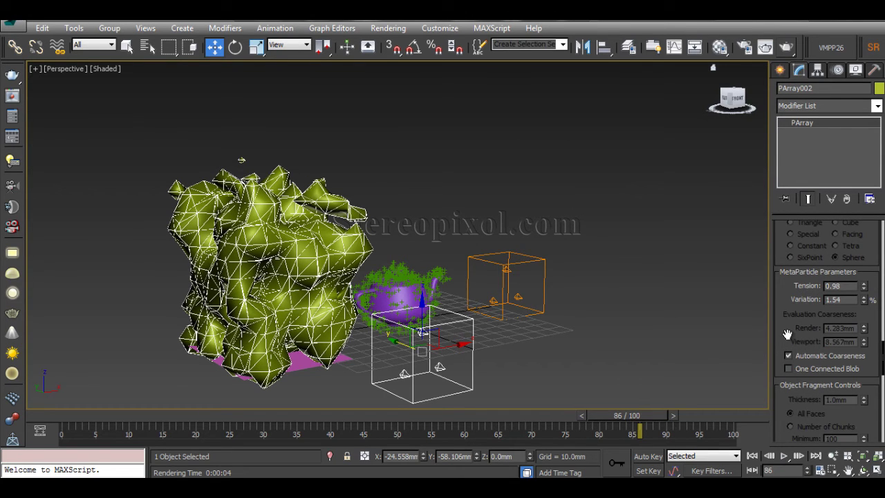
Step: Scroll the Modify panel to PArray002's Particle Type rollout
drag(787, 334, 796, 277)
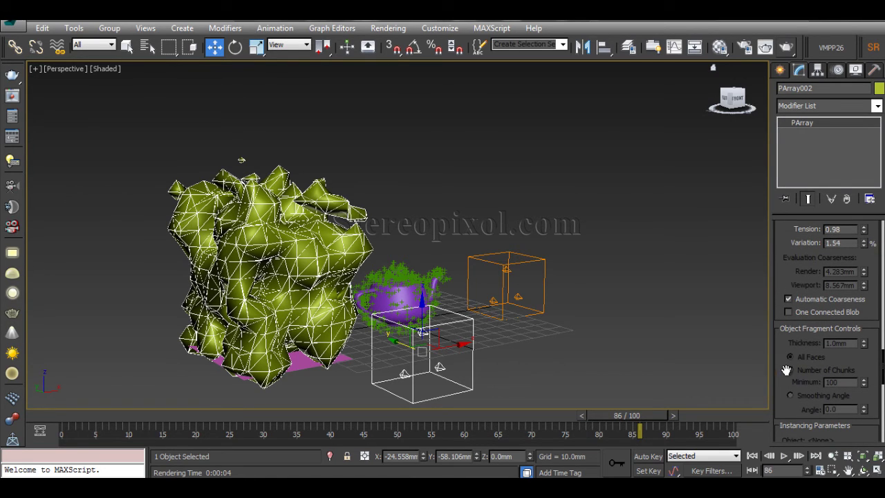
drag(786, 370, 790, 205)
scroll(839, 339, up, 5)
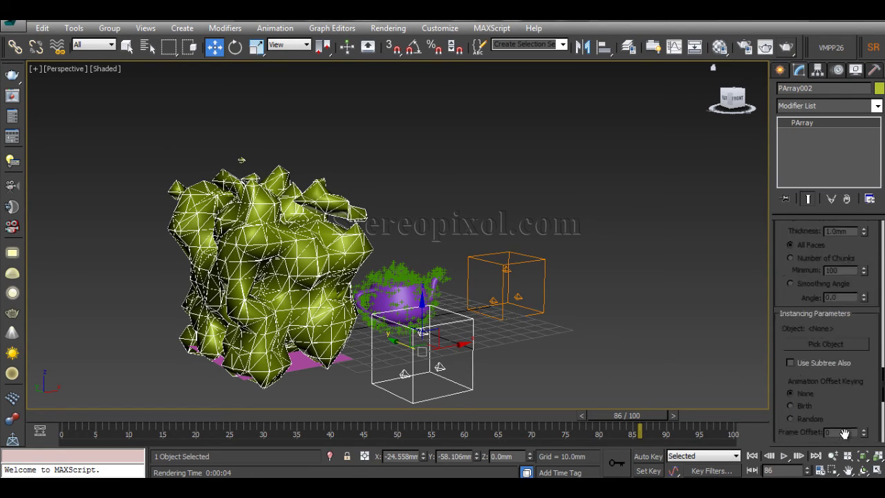
scroll(802, 306, up, 5)
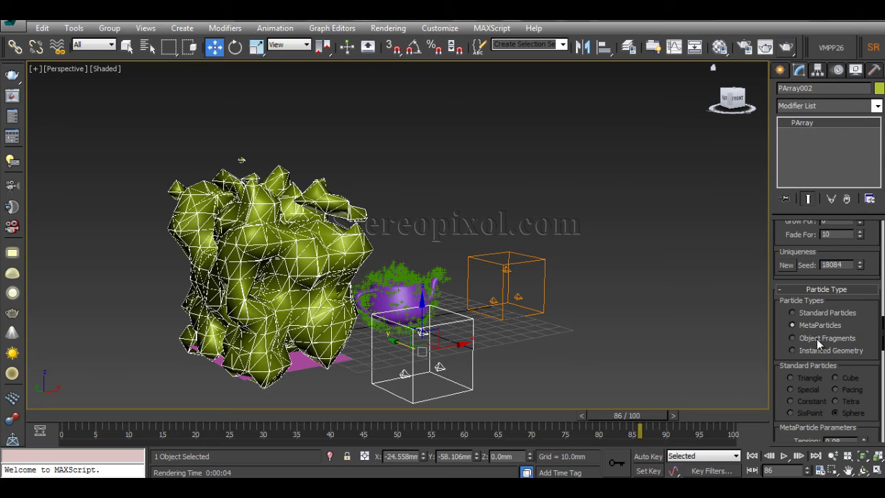
Step: Set the PArray Particle Type to Instanced Geometry
click(793, 338)
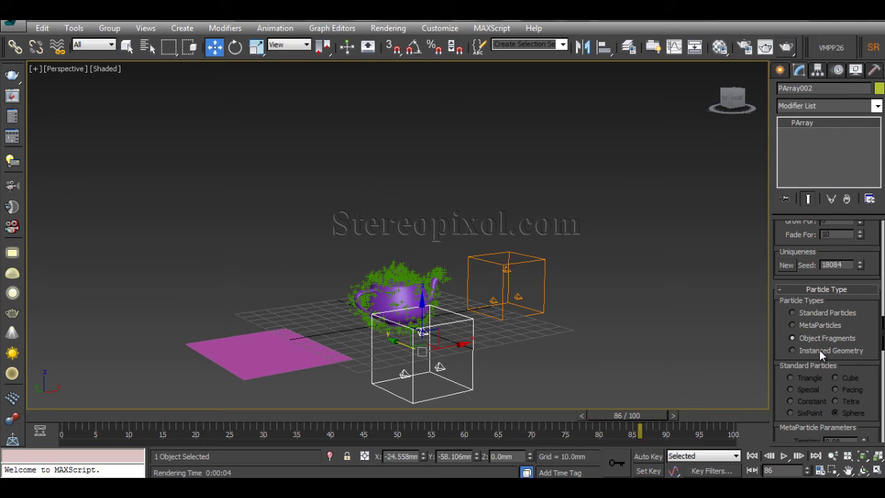
click(819, 350)
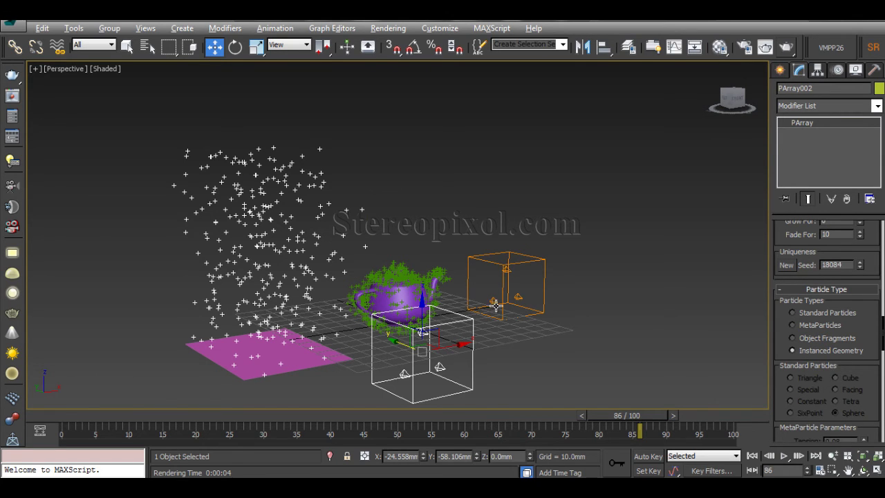
alt+middle_drag(495, 305, 541, 328)
Step: Create a small Standard Primitives teapot beside the emitters, then reselect PArray002 for editing
click(780, 70)
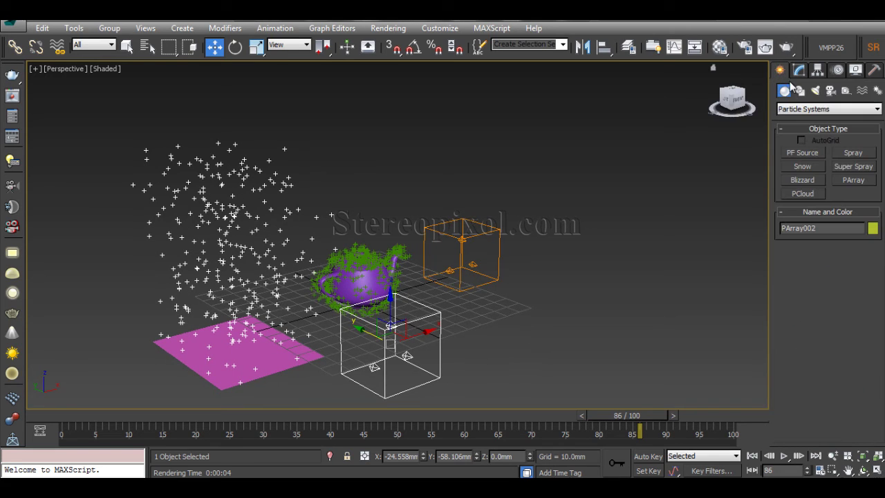
click(793, 109)
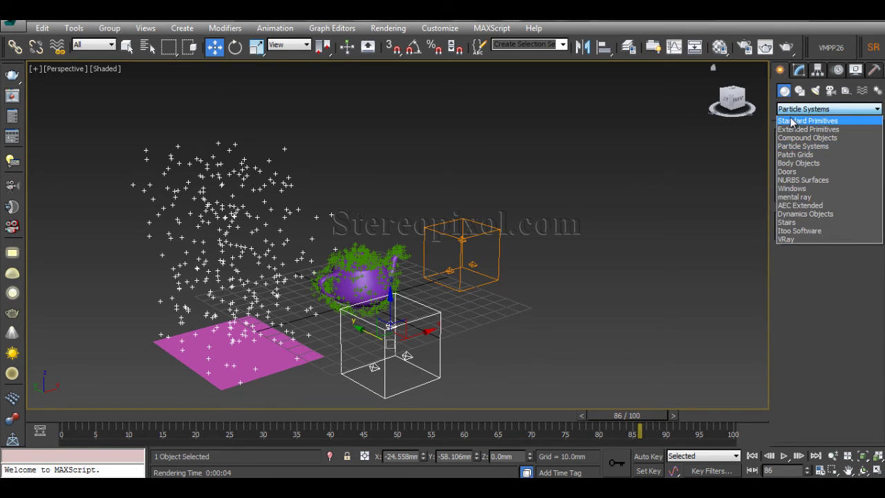
click(792, 121)
click(812, 208)
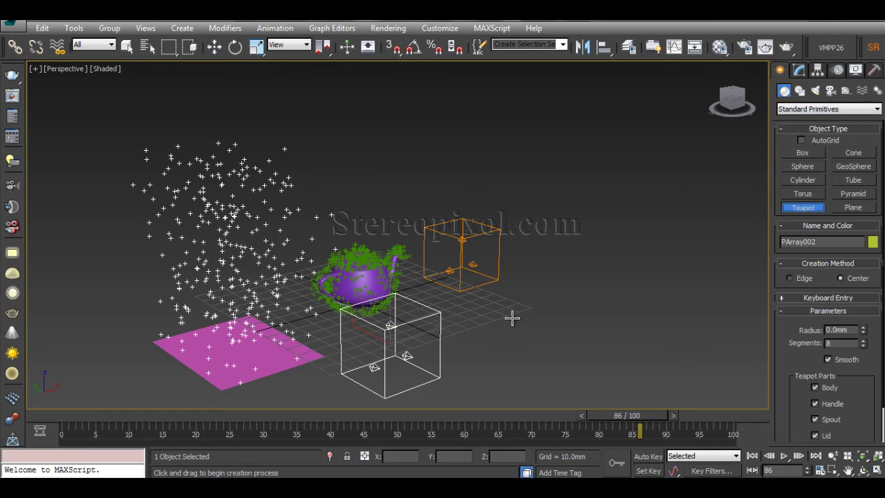
drag(510, 316, 512, 317)
key(w)
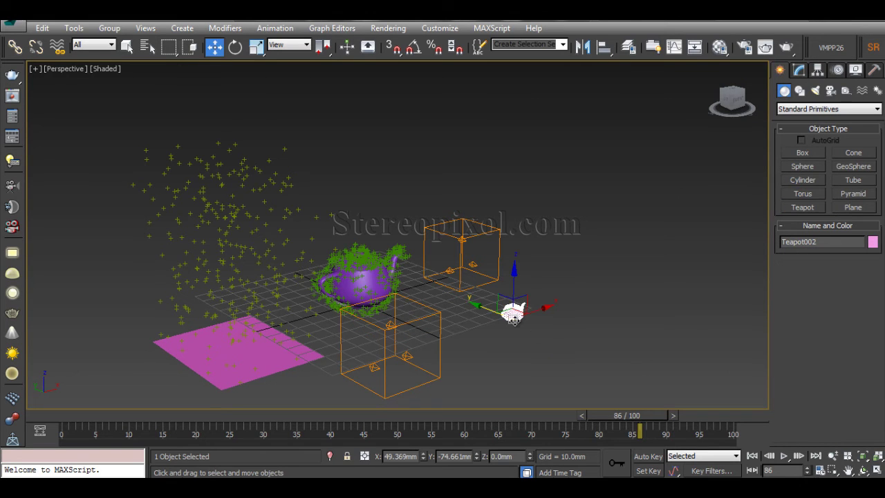
mouse_move(547, 345)
middle_down()
mouse_move(499, 347)
mouse_move(518, 339)
mouse_move(544, 355)
middle_up()
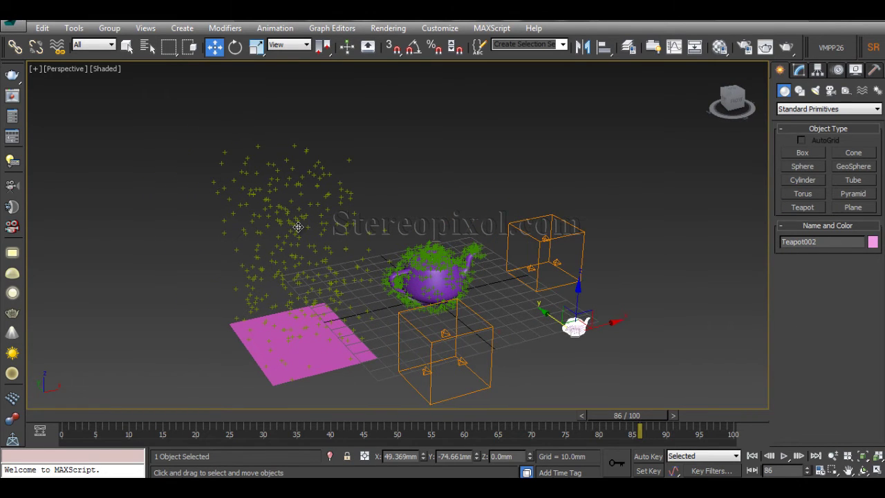
click(443, 349)
click(800, 70)
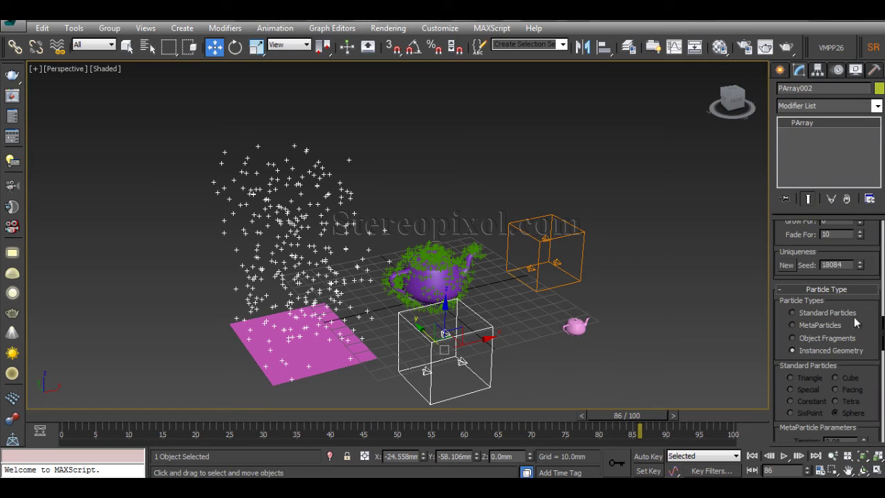
Step: Use Pick Object in Instancing Parameters to choose Teapot002 as the particle geometry
click(829, 351)
scroll(778, 345, down, 5)
scroll(856, 255, down, 1)
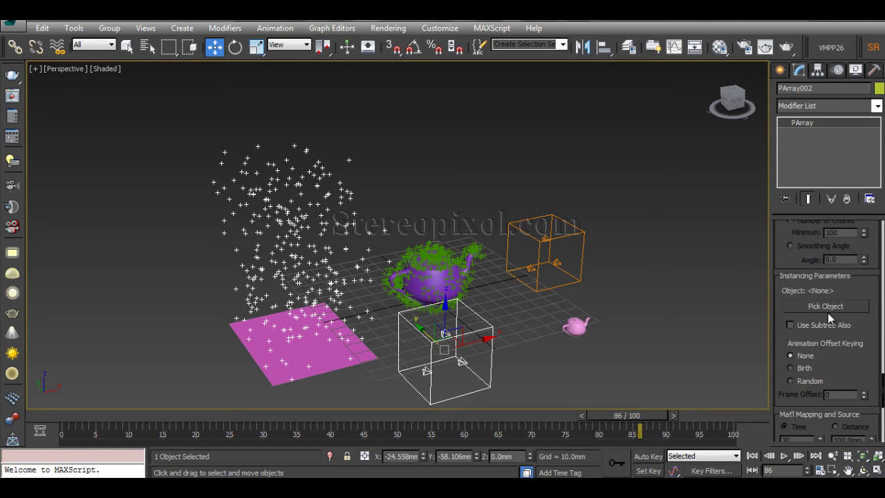
click(828, 306)
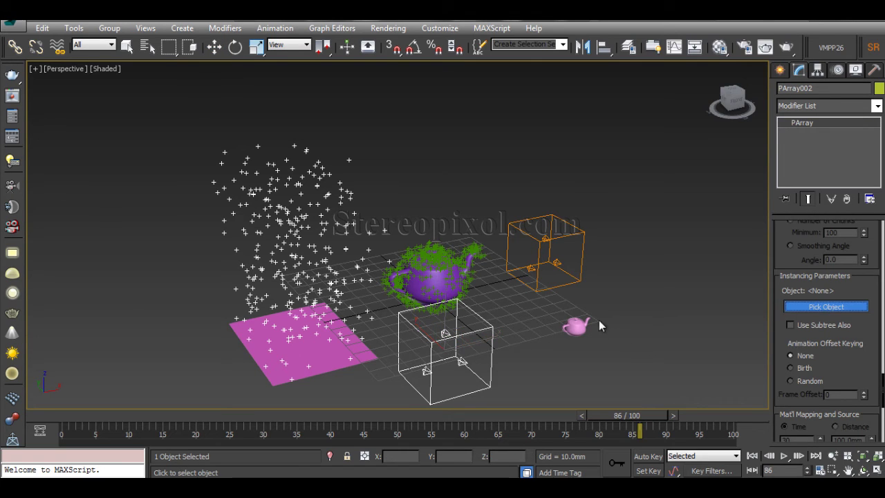
click(578, 325)
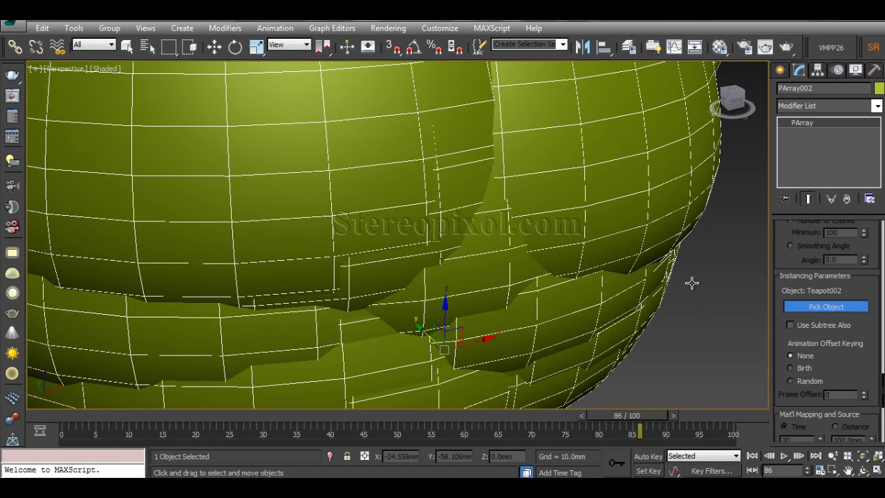
scroll(692, 284, down, 5)
scroll(692, 284, down, 3)
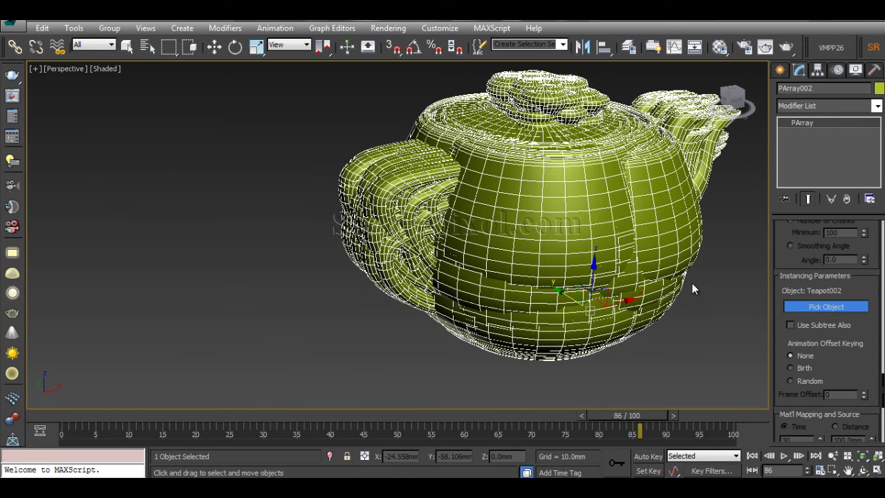
scroll(668, 296, down, 3)
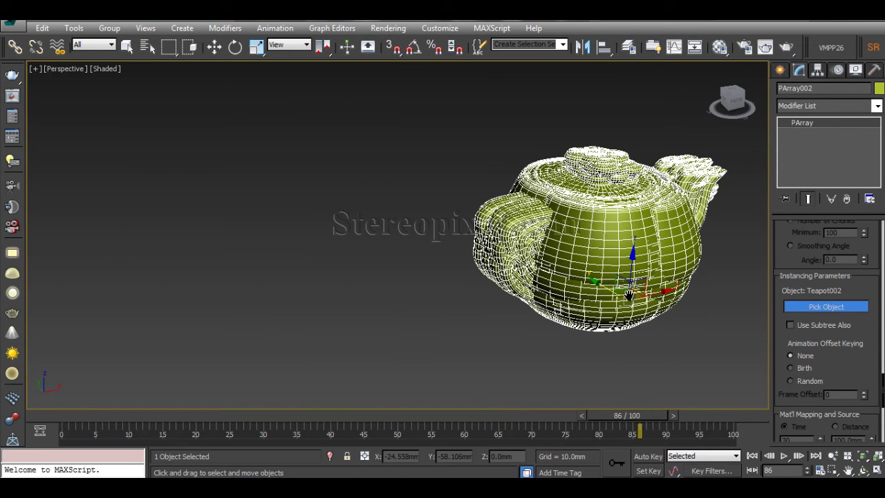
middle_drag(682, 304, 520, 313)
right_click(520, 311)
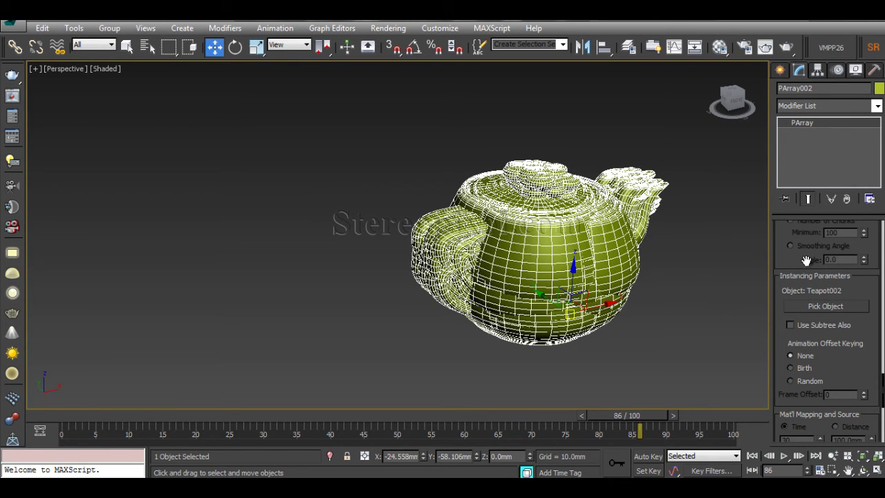
scroll(802, 294, up, 6)
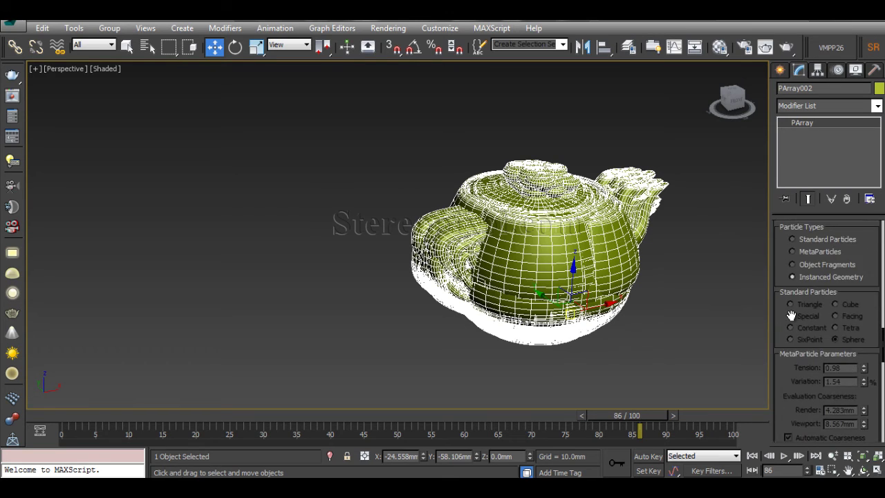
scroll(792, 314, up, 3)
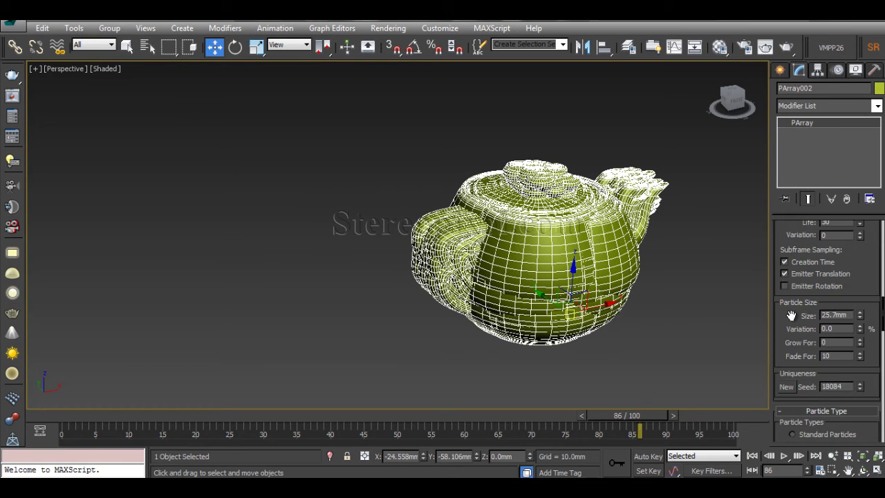
Step: Enter 1 as the teapot particles' Size value
click(834, 315)
text(1)
key(Return)
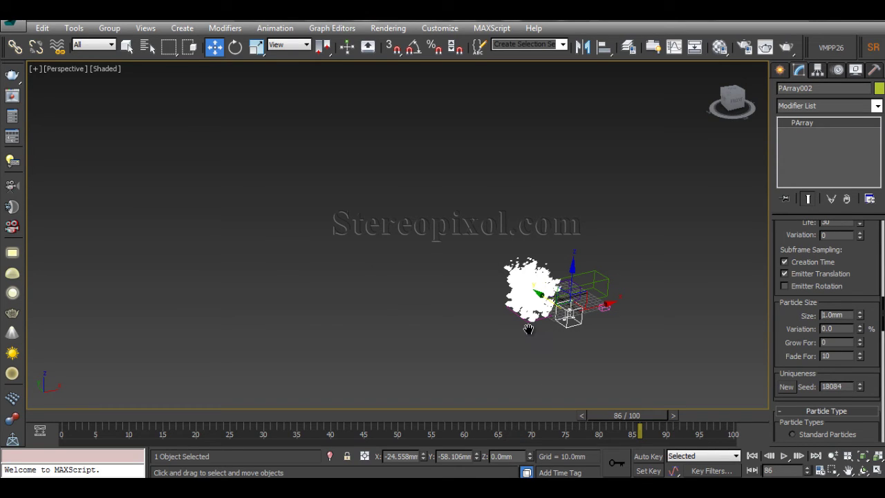
Step: Zoom and pan to frame the teapot particle cloud above the pink plane, then reselect PArray002
scroll(588, 332, up, 2)
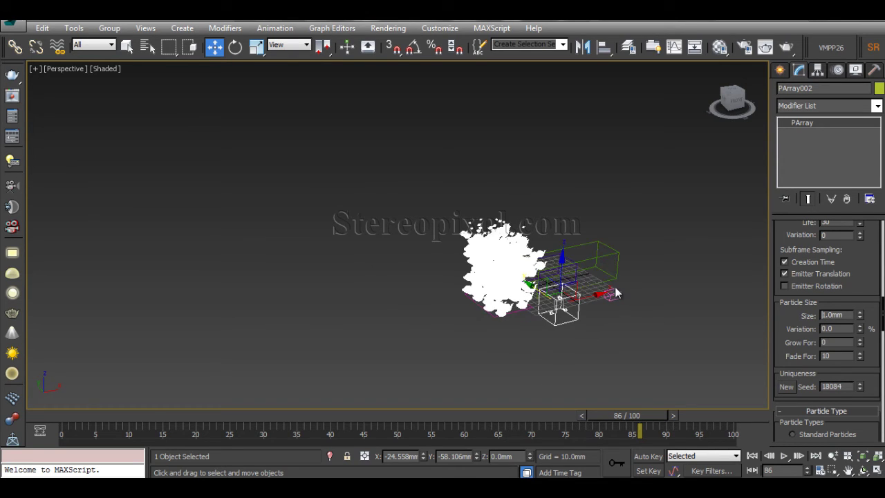
scroll(612, 326, up, 2)
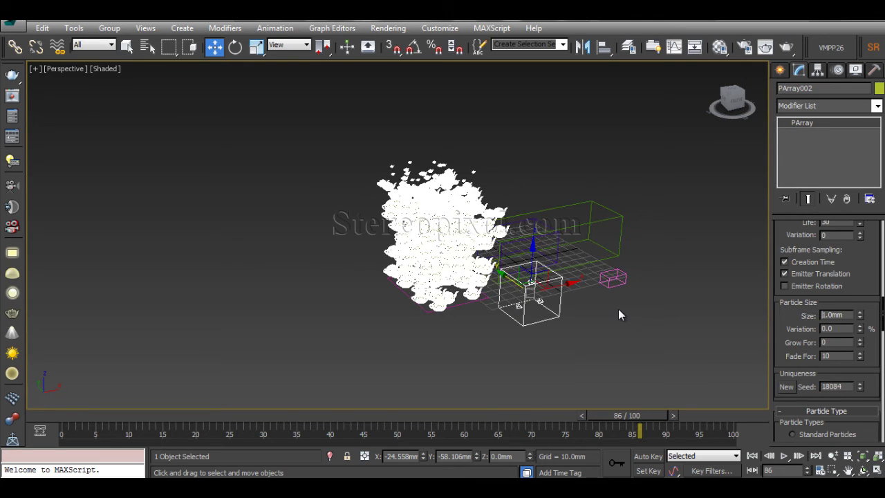
scroll(619, 315, up, 2)
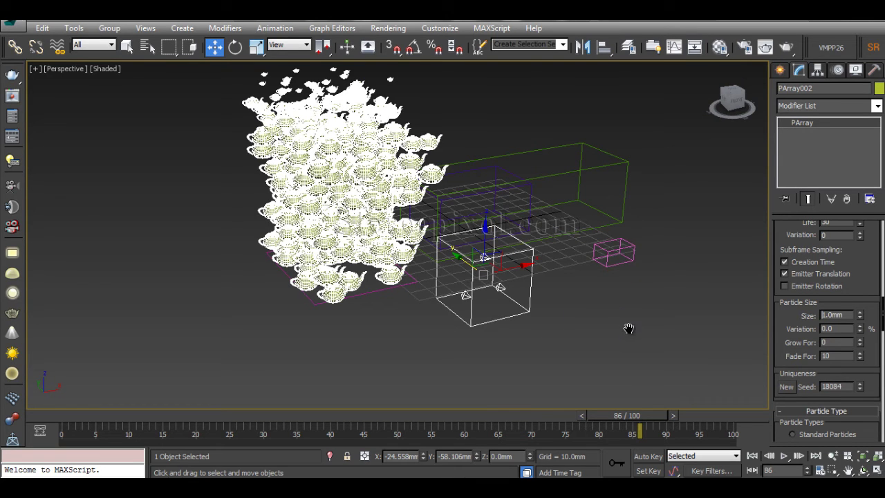
middle_drag(624, 326, 626, 354)
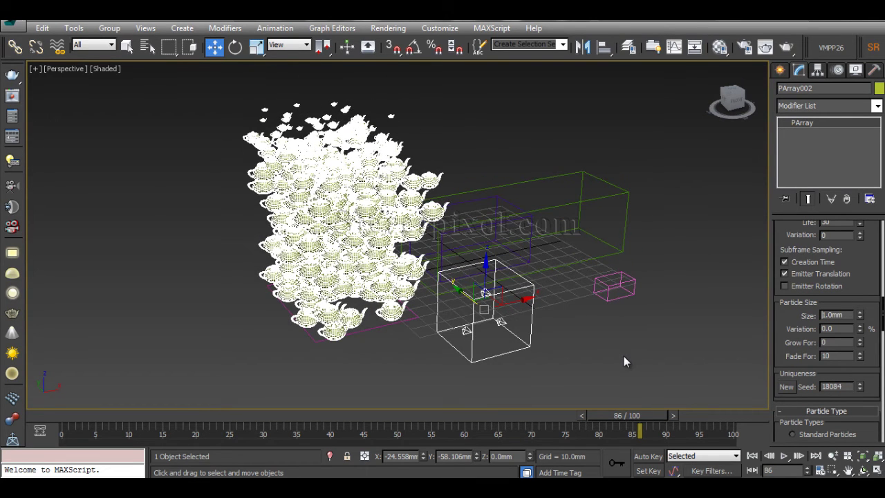
key(Delete)
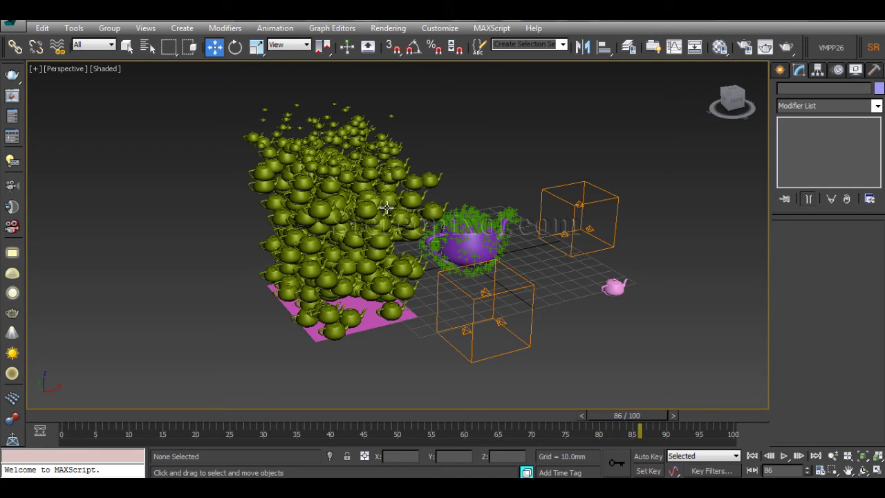
click(371, 177)
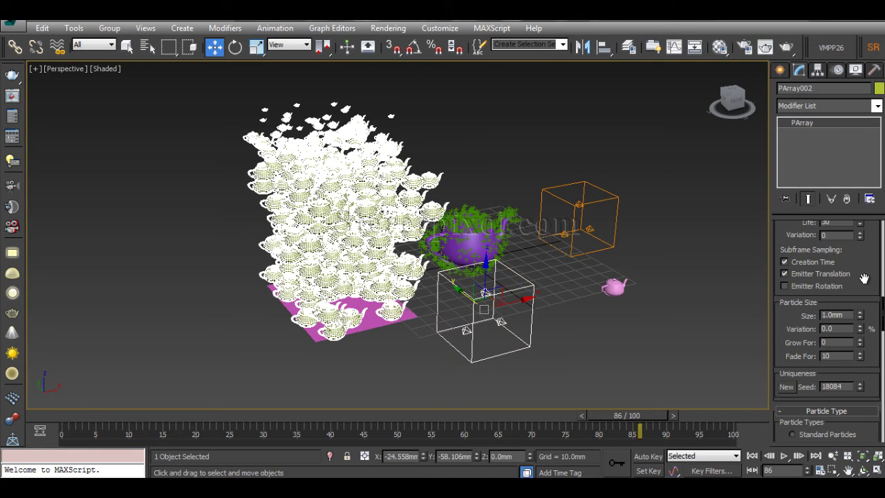
drag(868, 276, 869, 414)
scroll(857, 345, up, 4)
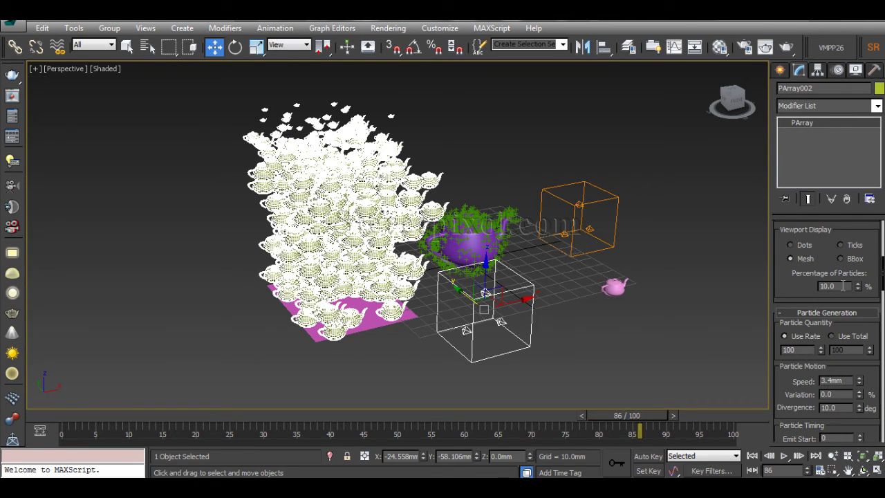
Step: Change Use Rate from 100 to 10, view the particles from higher, and reselect PArray002
click(793, 351)
key(BackSpace)
key(Return)
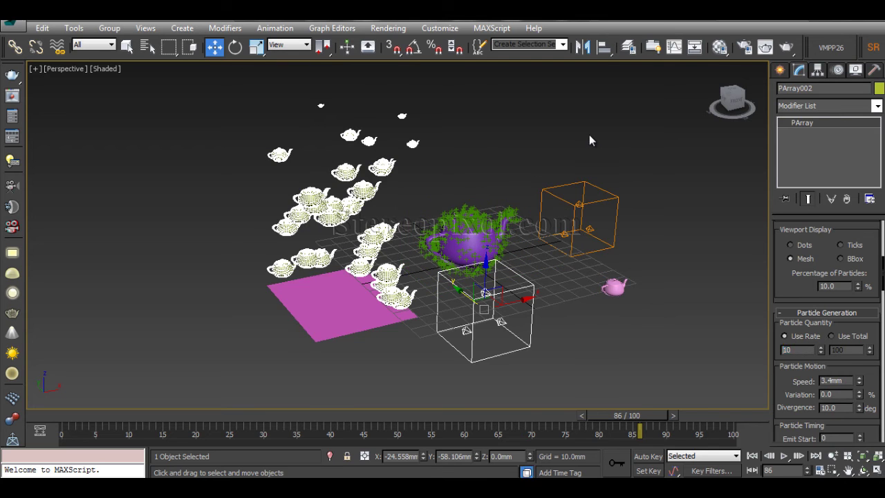
click(323, 287)
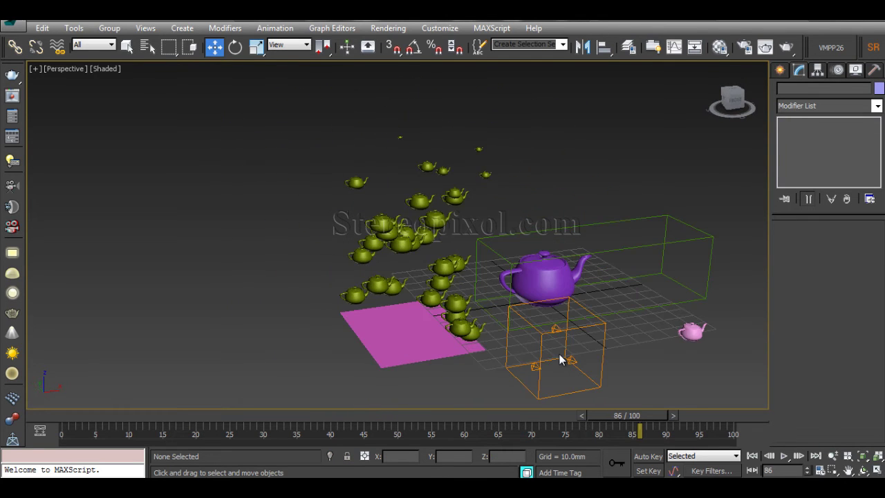
alt+middle_drag(471, 320, 462, 303)
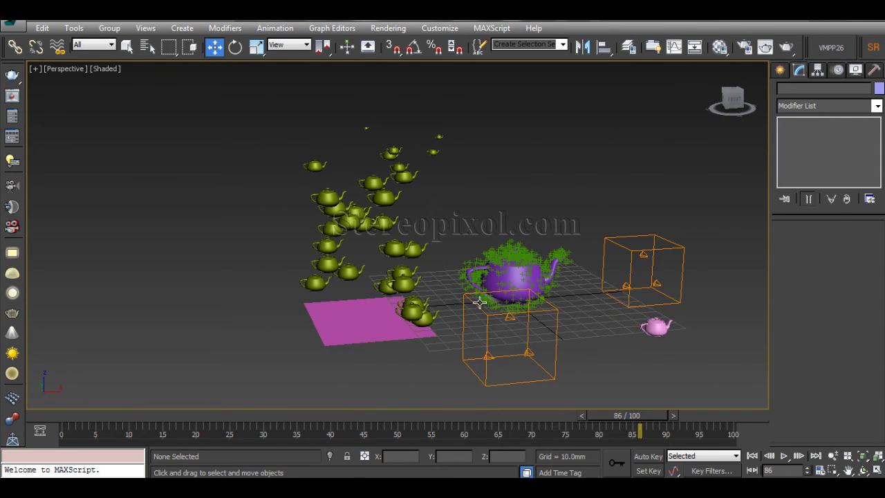
click(388, 324)
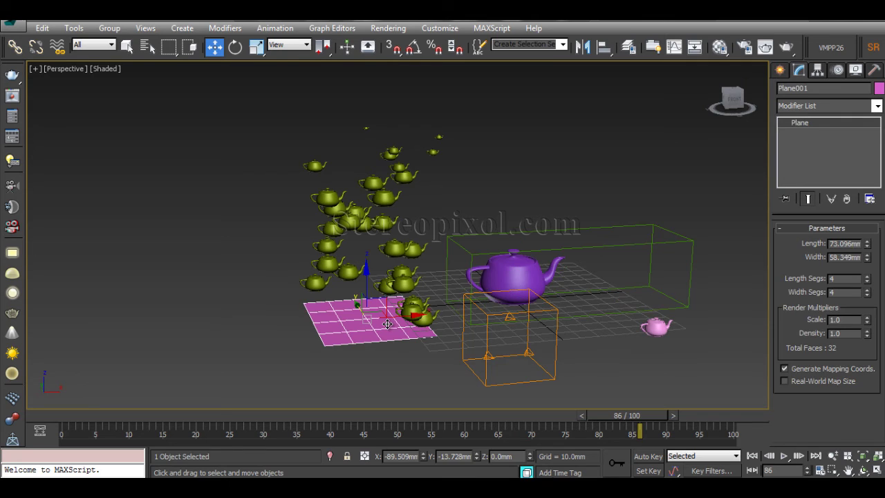
click(502, 367)
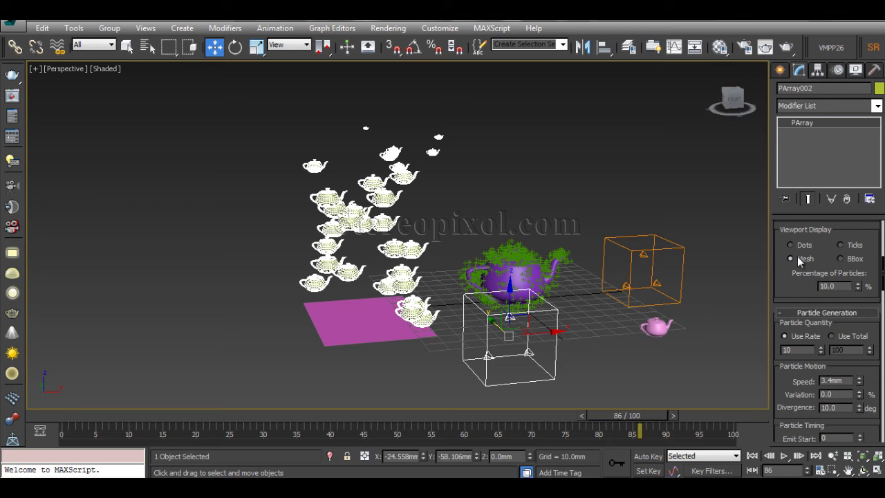
Step: Show the PArray particles as ticks, test-render frame 86, then zoom in on the teapots
click(850, 247)
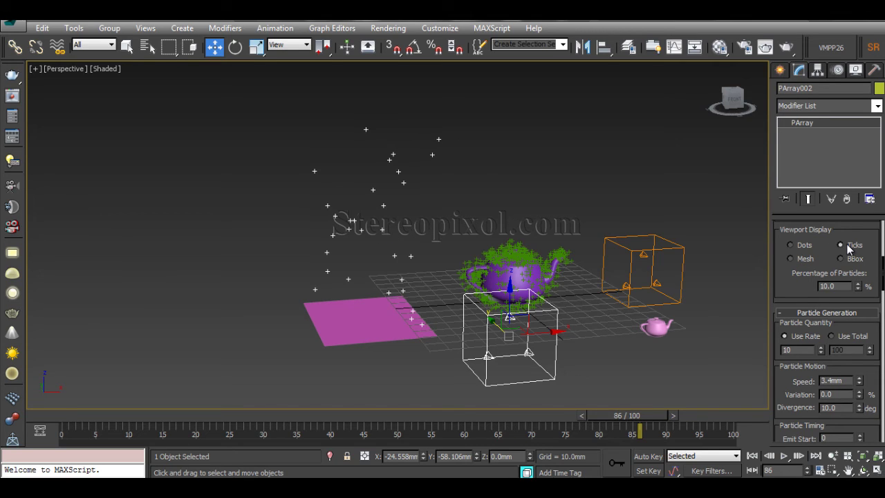
click(786, 48)
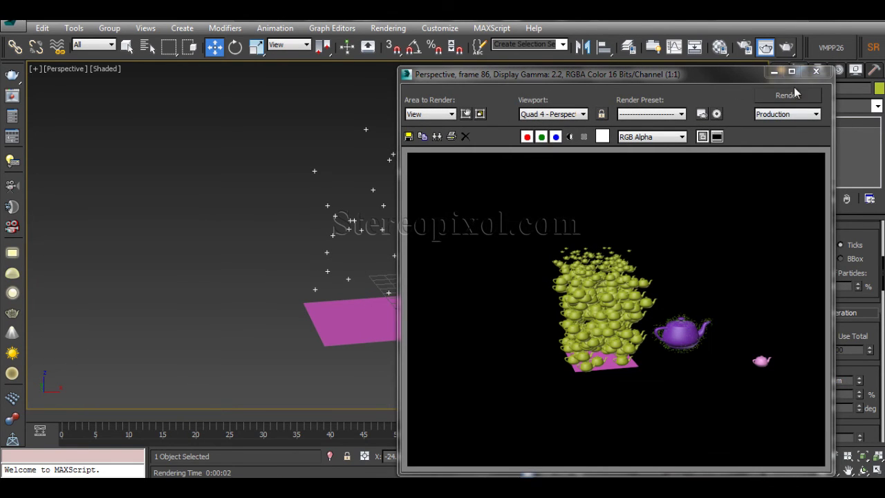
click(816, 71)
middle_drag(448, 217, 417, 226)
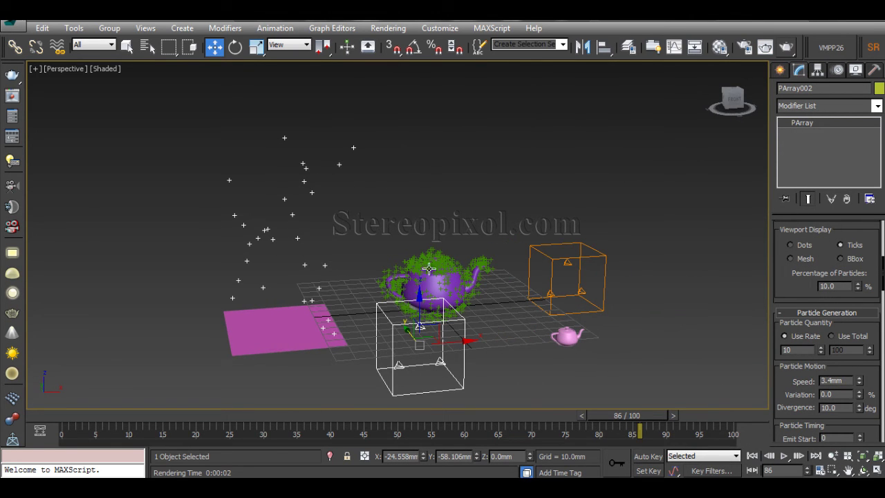
alt+middle_drag(469, 267, 482, 269)
scroll(483, 269, up, 2)
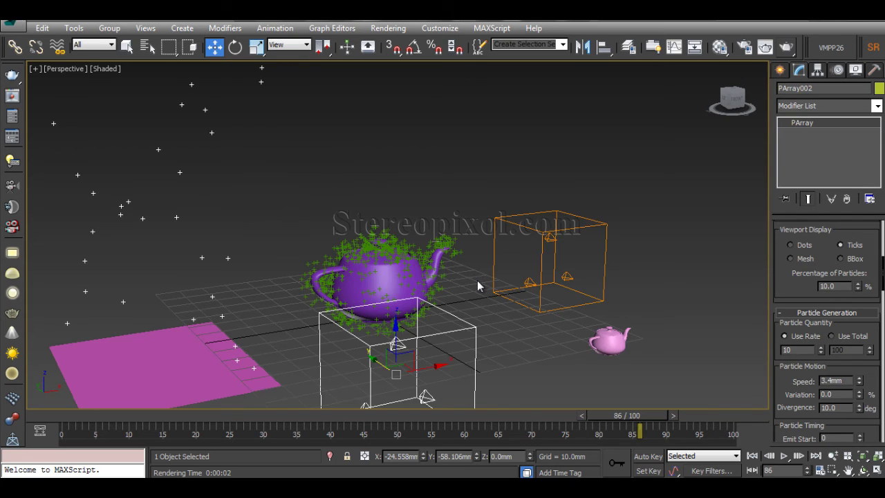
mouse_move(459, 225)
middle_down()
mouse_move(455, 241)
mouse_move(425, 227)
mouse_move(469, 260)
mouse_move(488, 253)
mouse_move(488, 230)
mouse_move(473, 230)
middle_up()
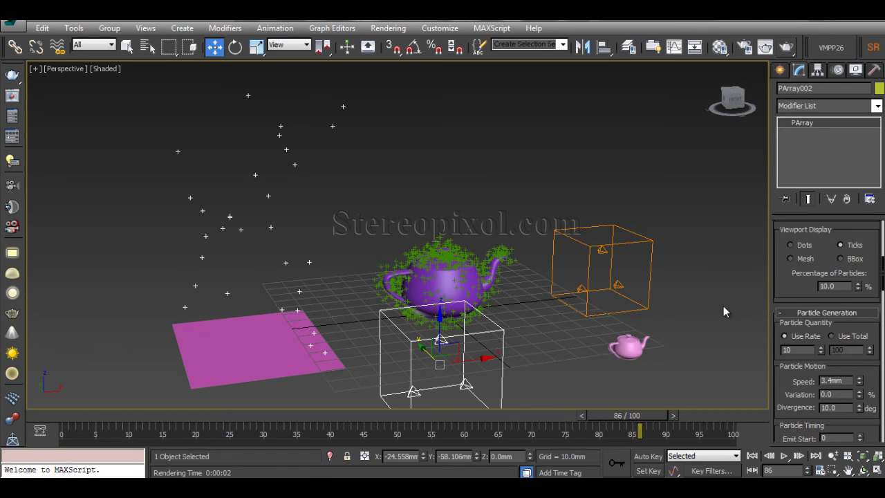
Step: Expand the PArray's Rotation and Collision rollout and scroll through its settings
scroll(826, 376, down, 10)
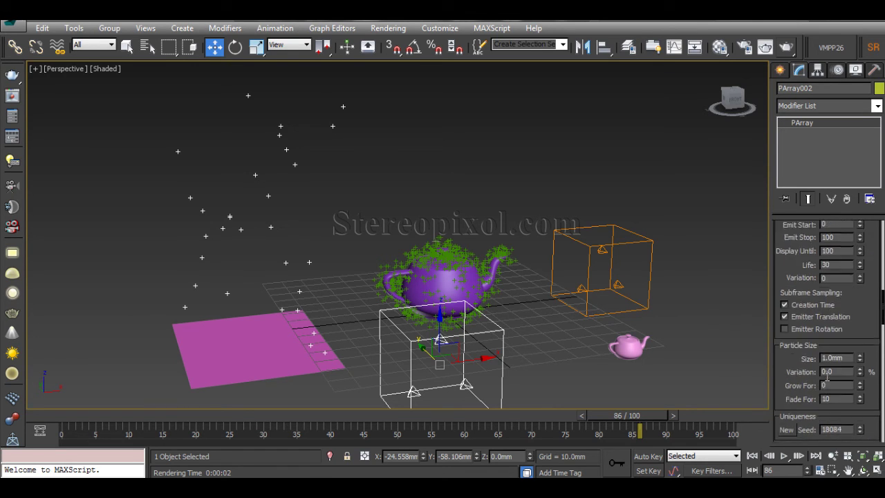
scroll(826, 376, down, 10)
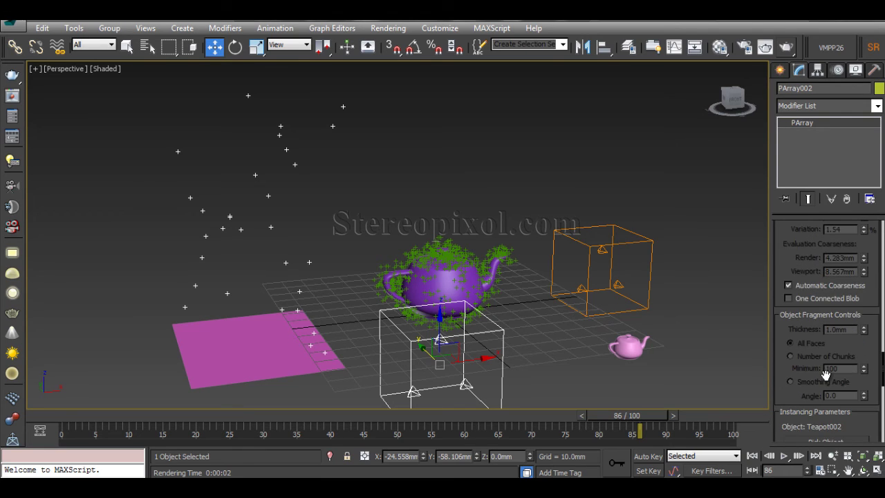
scroll(825, 375, down, 8)
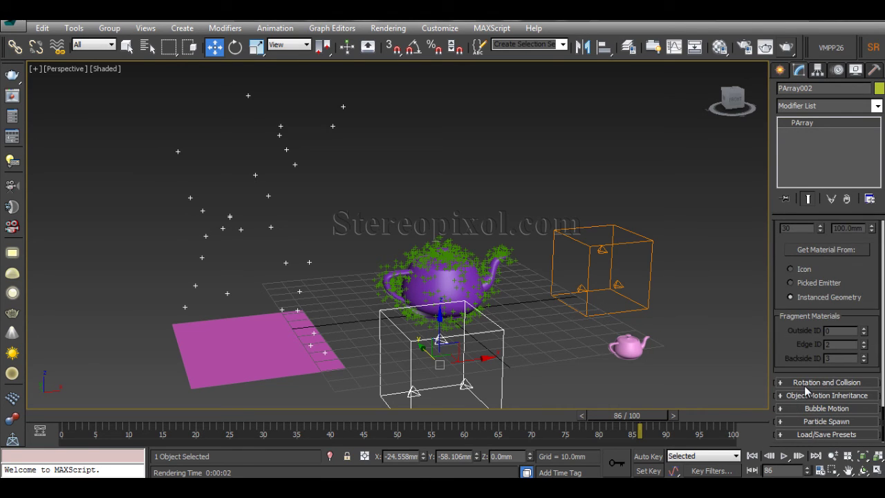
click(807, 383)
drag(797, 383, 799, 420)
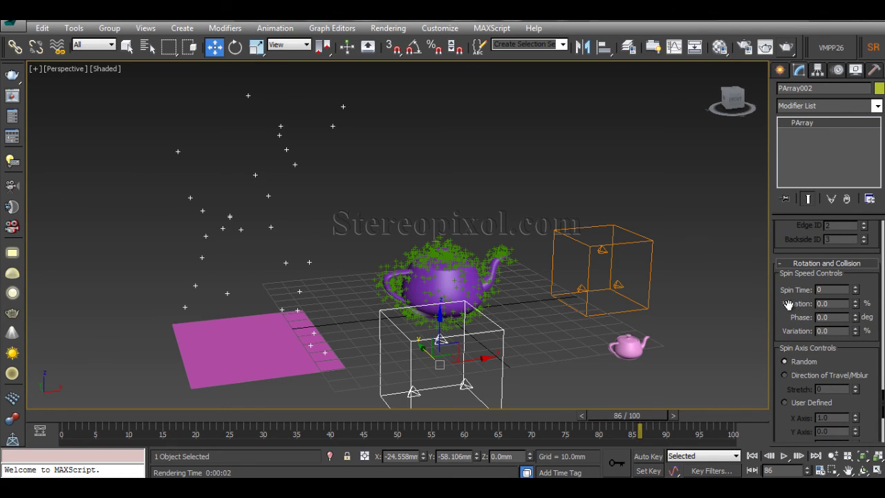
drag(789, 305, 788, 286)
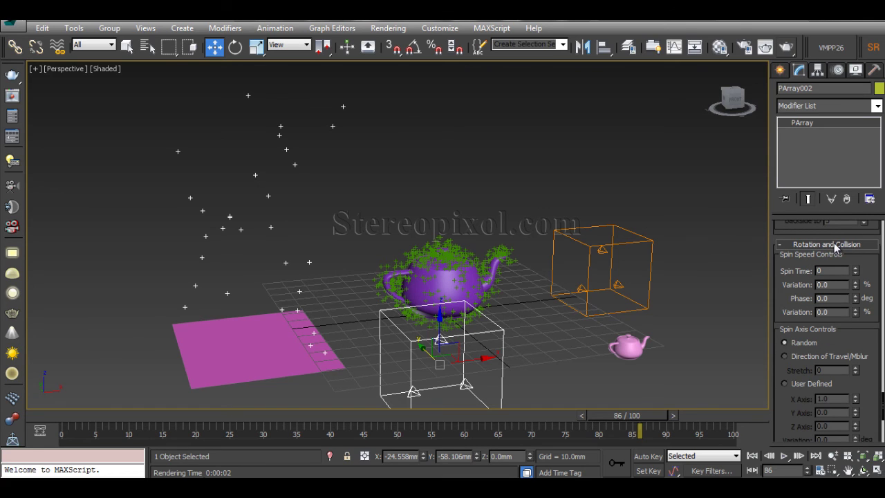
drag(789, 406, 791, 396)
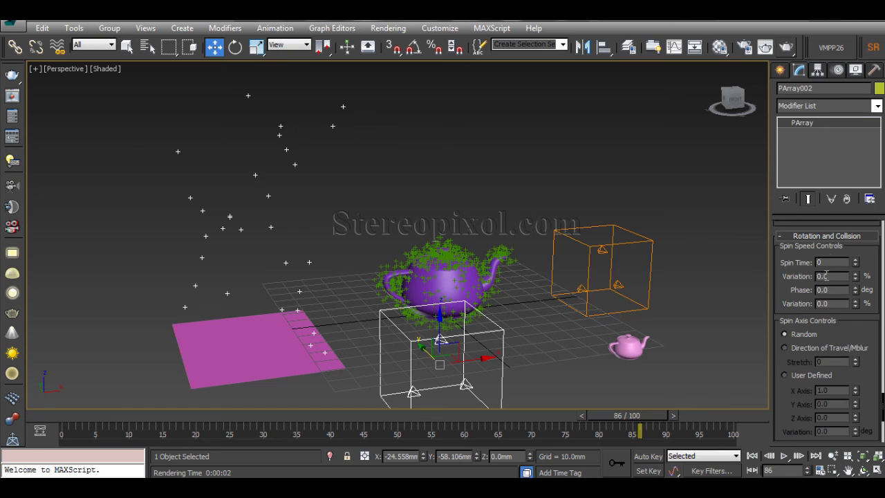
drag(872, 332, 872, 323)
mouse_move(870, 260)
mouse_down()
mouse_move(867, 367)
mouse_move(866, 273)
mouse_up()
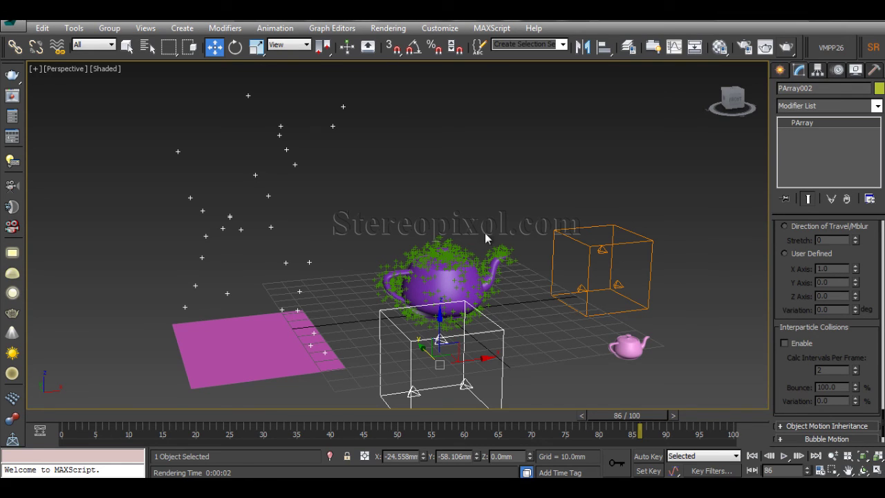
Step: Toggle Interparticle Collisions on and back off, leaving them disabled
click(800, 344)
click(785, 344)
scroll(799, 367, down, 2)
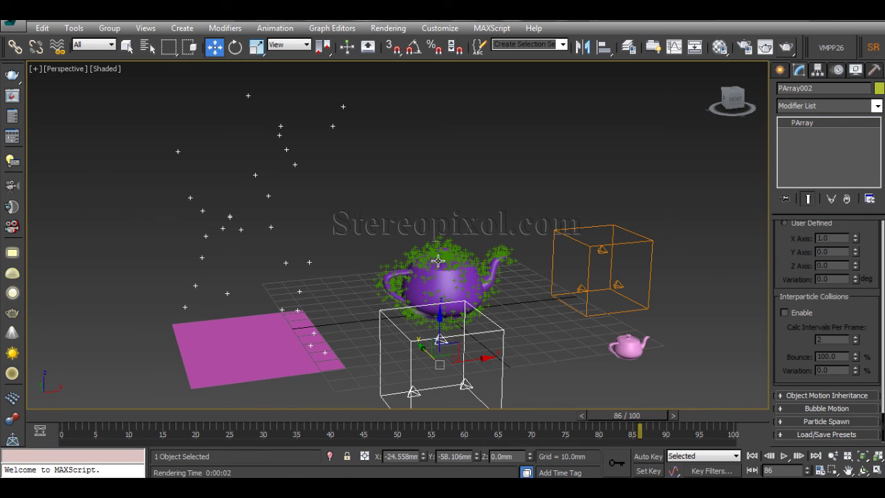
alt+middle_drag(422, 235, 431, 249)
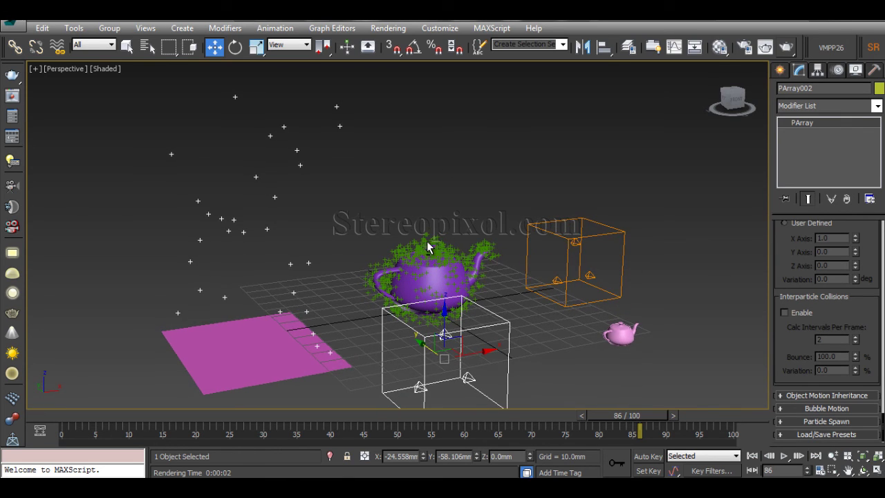
Step: In the Create panel, switch the object category to Particle Systems
click(780, 71)
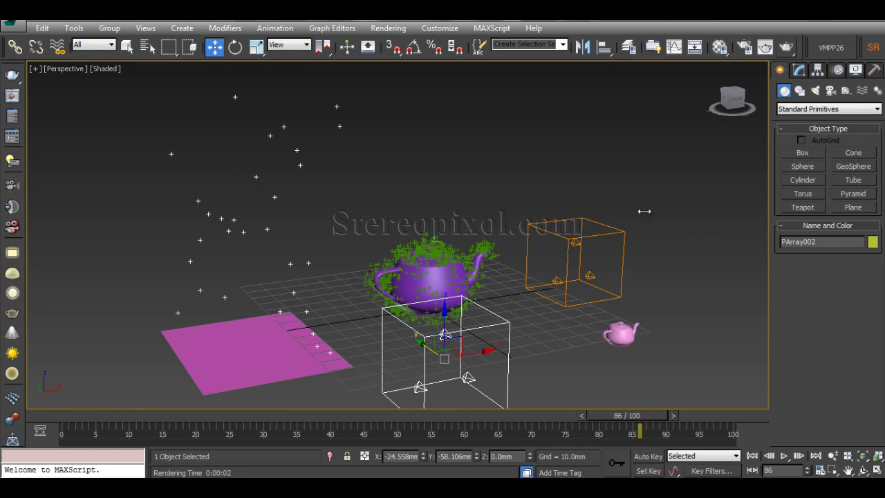
click(823, 109)
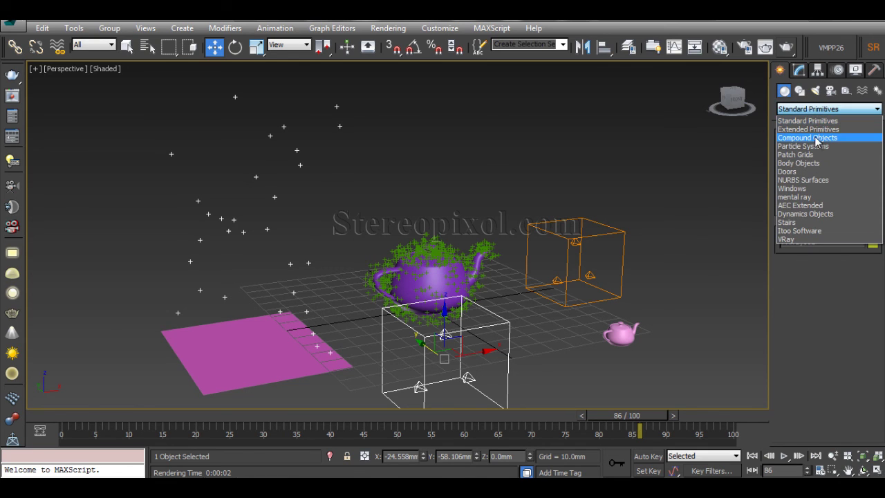
click(817, 139)
click(827, 112)
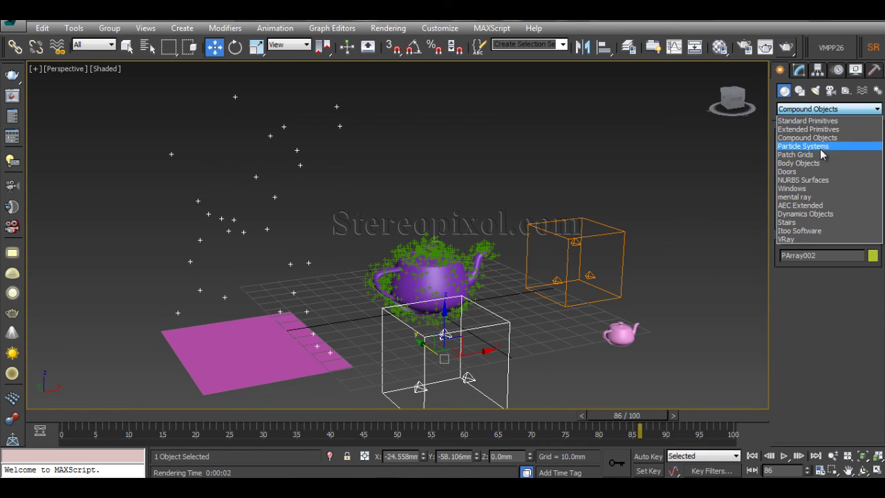
click(821, 147)
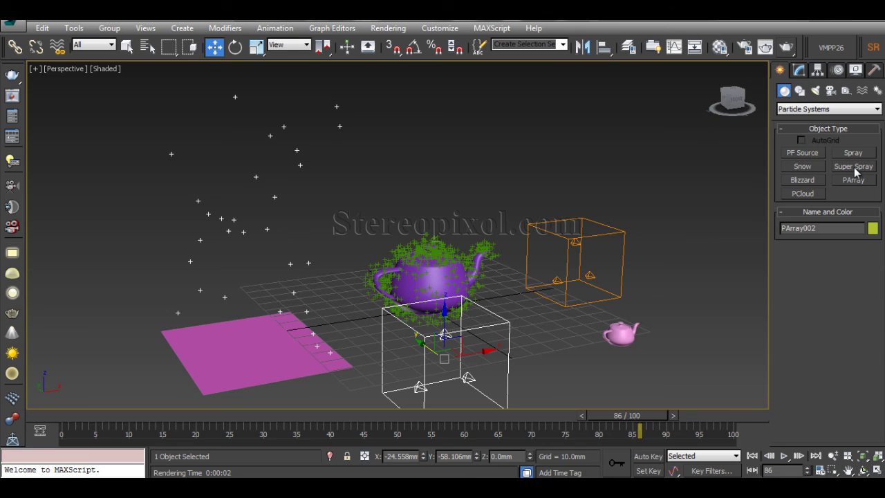
Step: Select the box-shaped PArray emitter to inspect its Modify settings, then return to Create
click(280, 340)
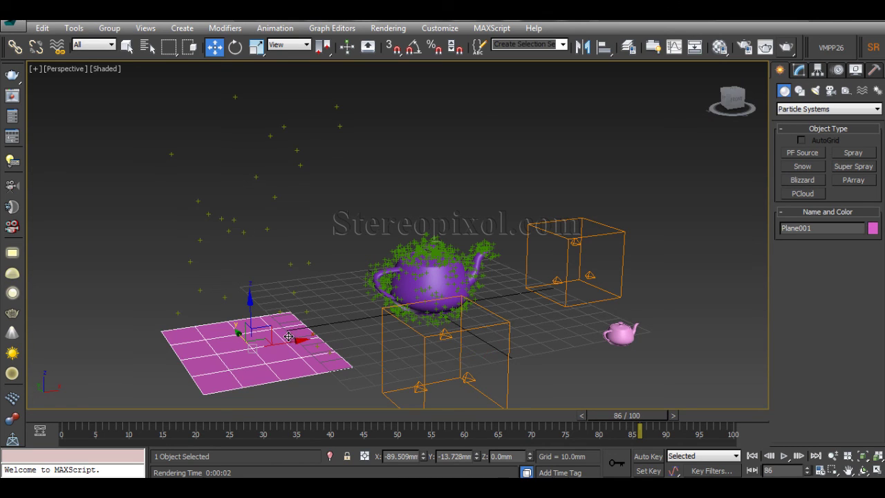
click(426, 368)
click(423, 371)
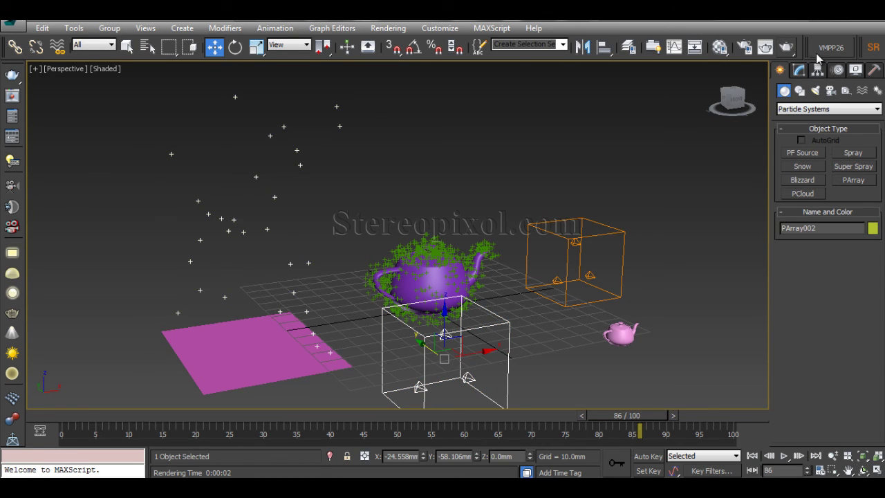
click(799, 73)
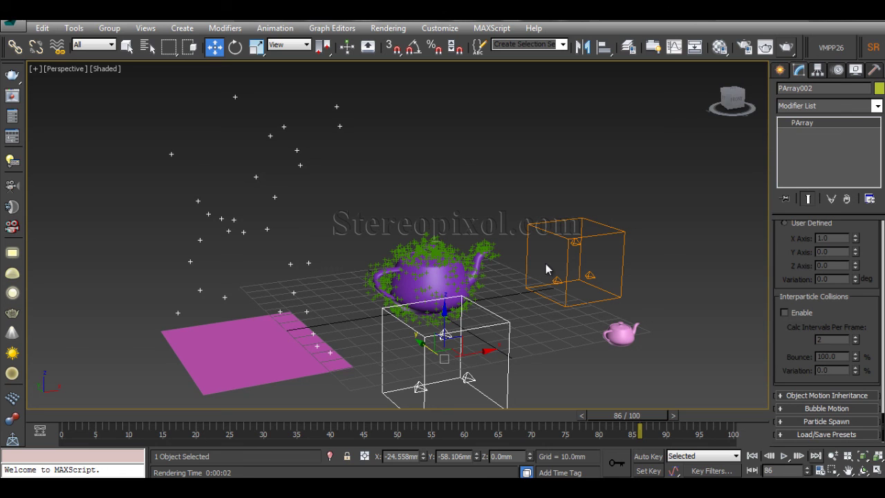
alt+middle_drag(546, 263, 488, 349)
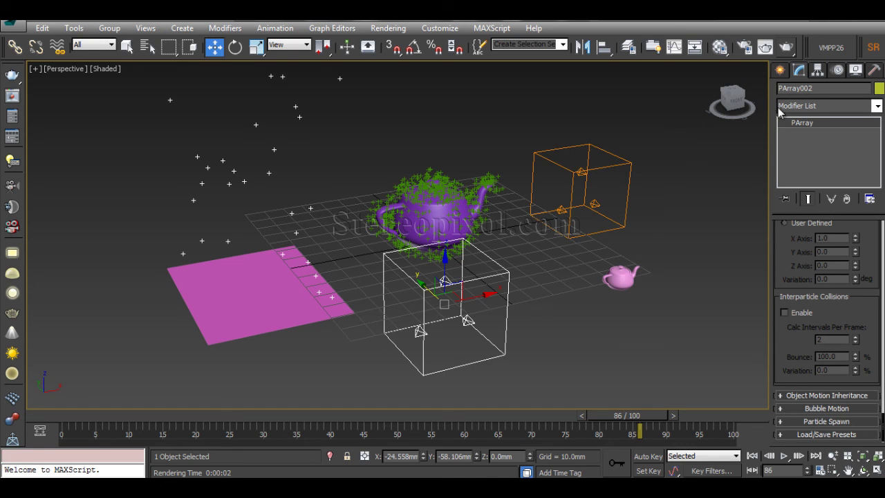
click(780, 69)
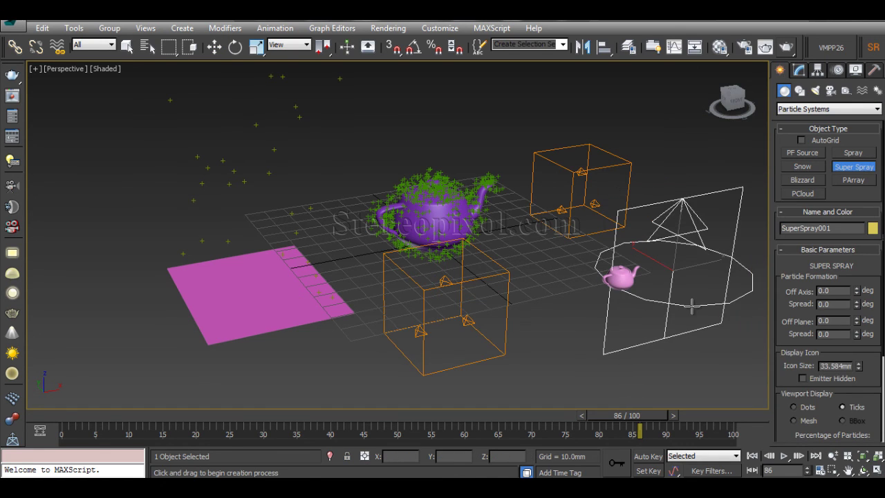
right_click(693, 309)
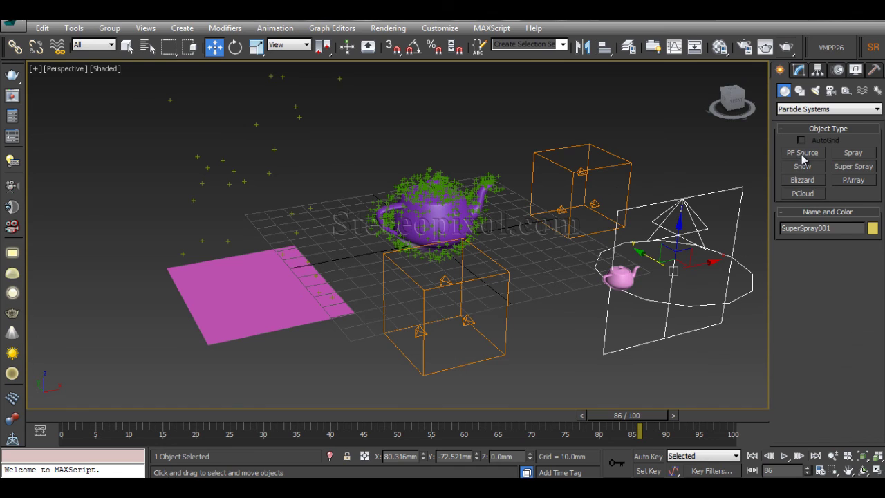
click(799, 69)
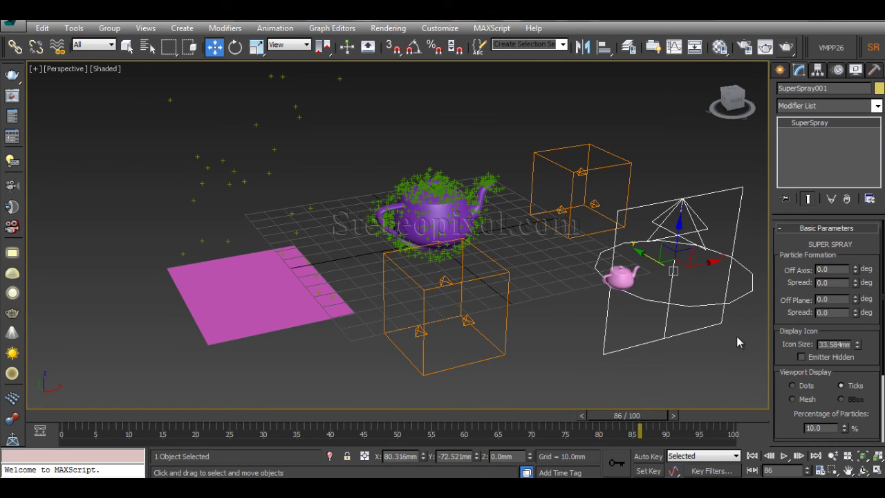
scroll(786, 412, down, 3)
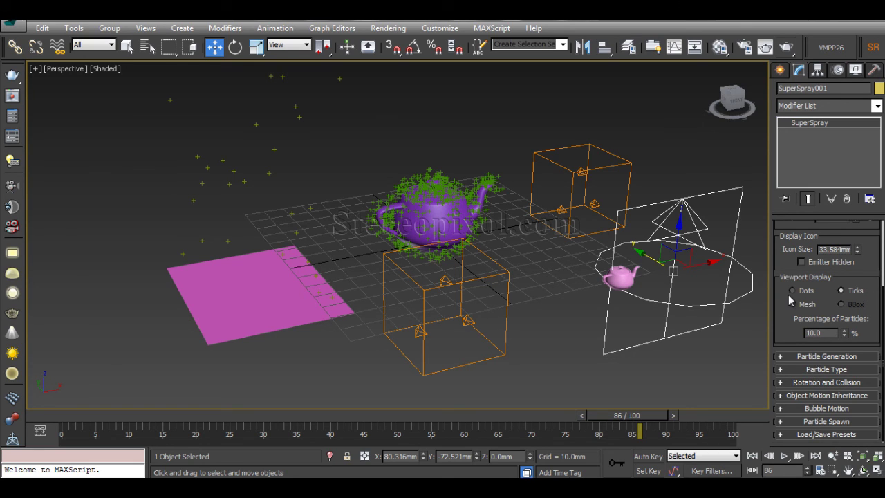
drag(788, 294, 799, 424)
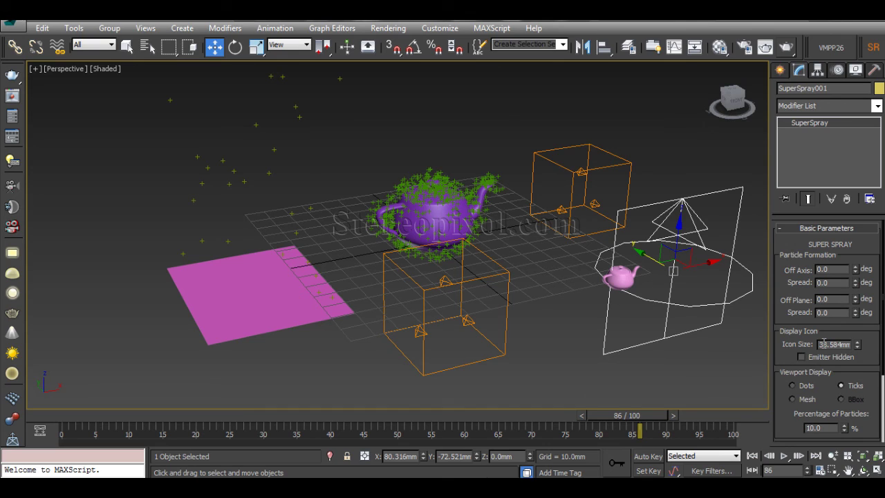
click(792, 229)
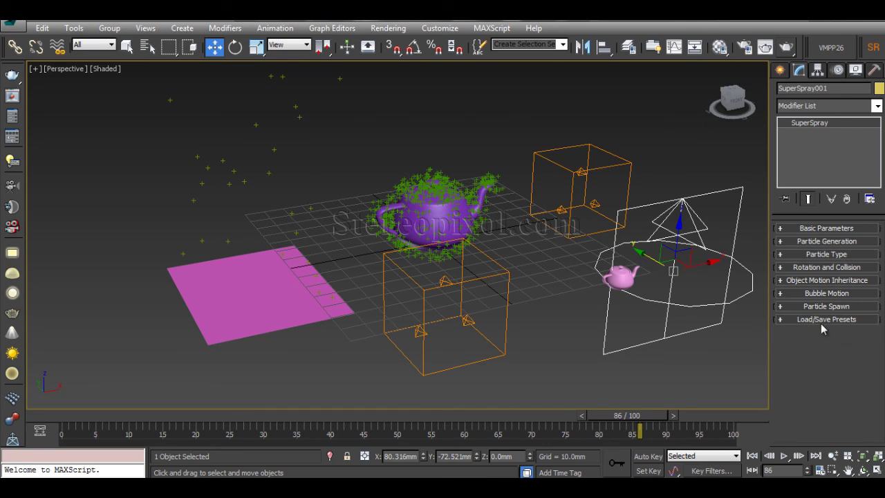
click(702, 280)
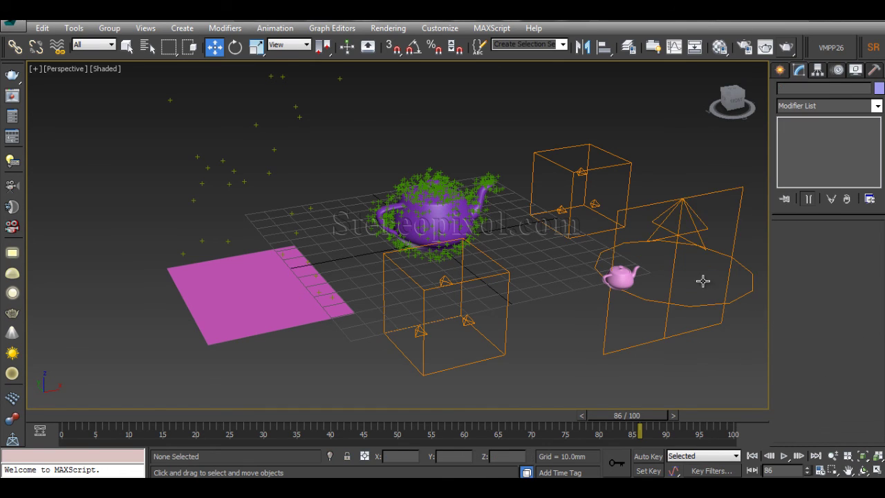
click(701, 243)
key(Delete)
alt+middle_drag(603, 293, 592, 280)
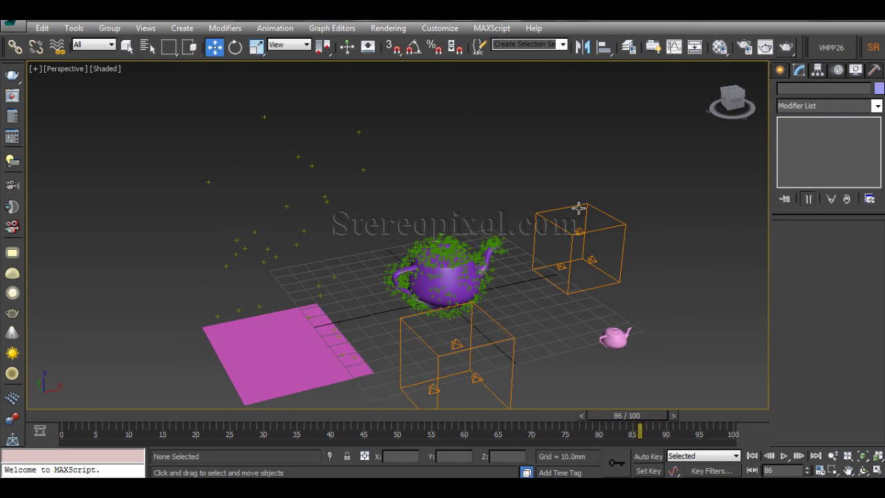
click(622, 253)
click(579, 333)
alt+middle_drag(579, 334, 549, 328)
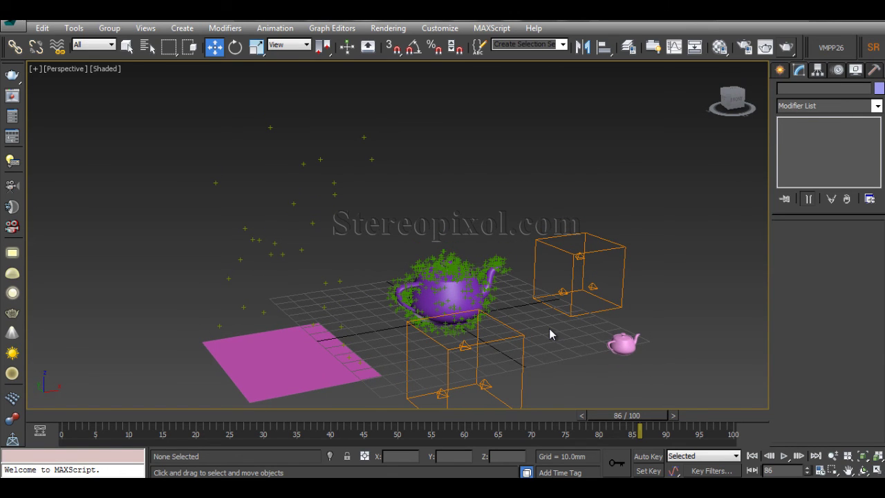